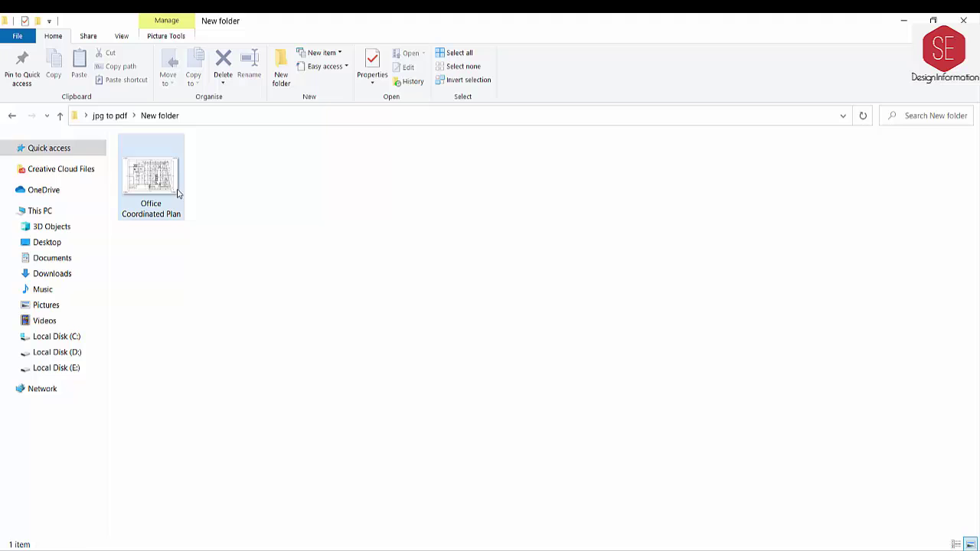
Open the Office Coordinated Plan image from New folder in Photos
left_click(172, 170)
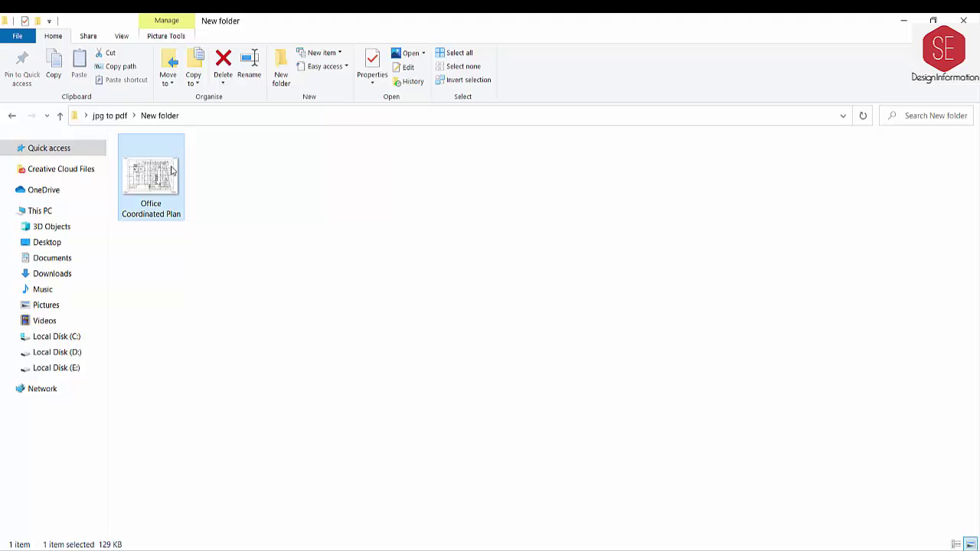
double_click(163, 172)
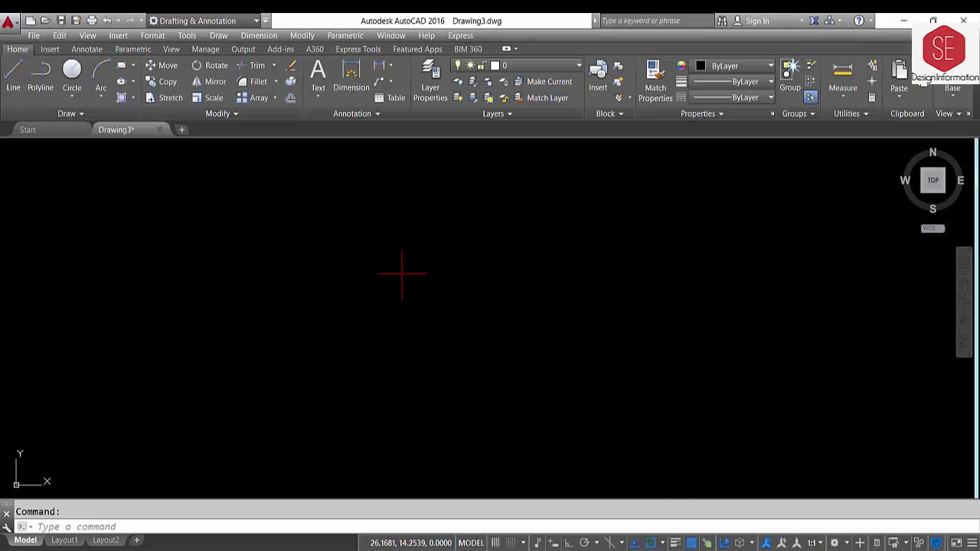
Attach the Office Coordinated Plan image as a raster reference in Drawing3 at scale 1
left_click(118, 35)
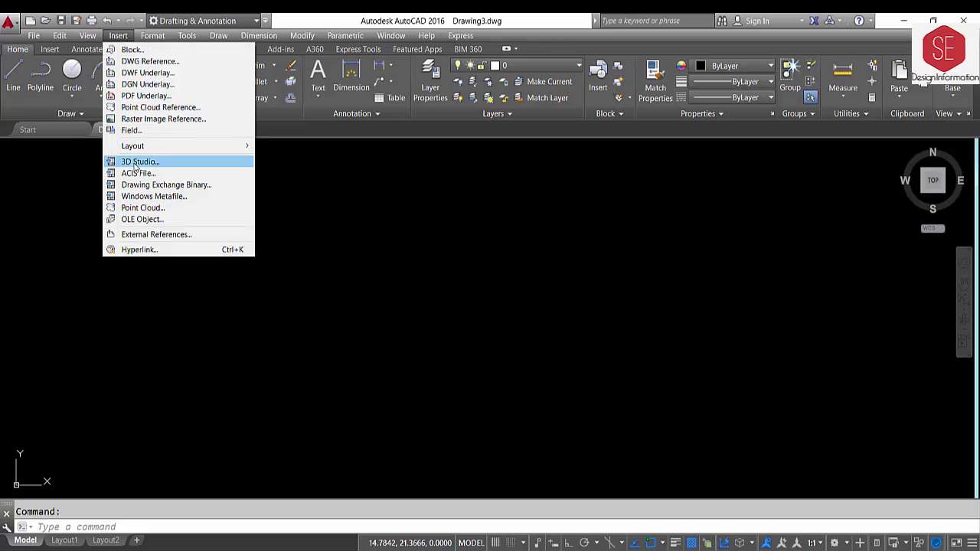
left_click(143, 119)
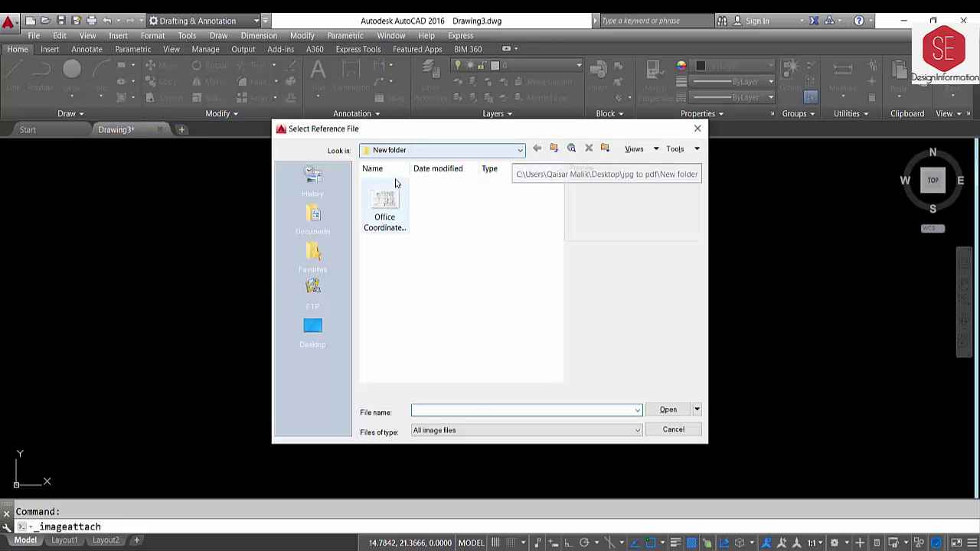
left_click(389, 200)
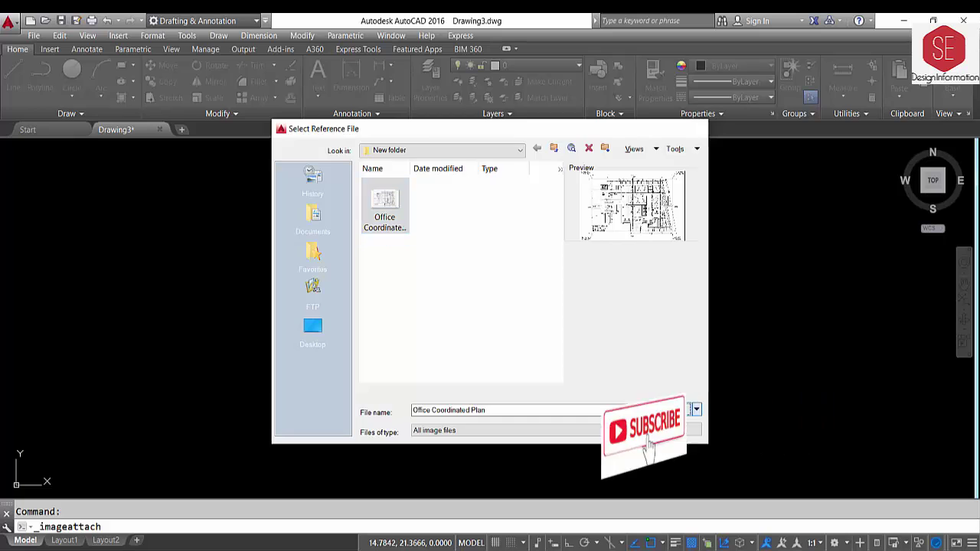
left_click(657, 412)
left_click(500, 385)
left_click(350, 406)
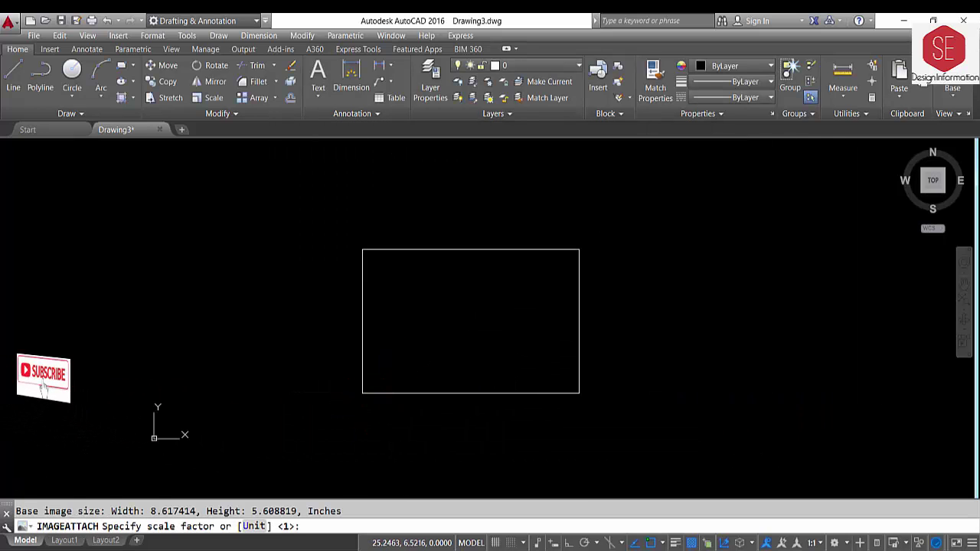
left_click(381, 375)
Zoom around the attached image, then return to the File Explorer folder holding it
scroll(449, 268, "up", 2)
scroll(449, 268, "up", 2)
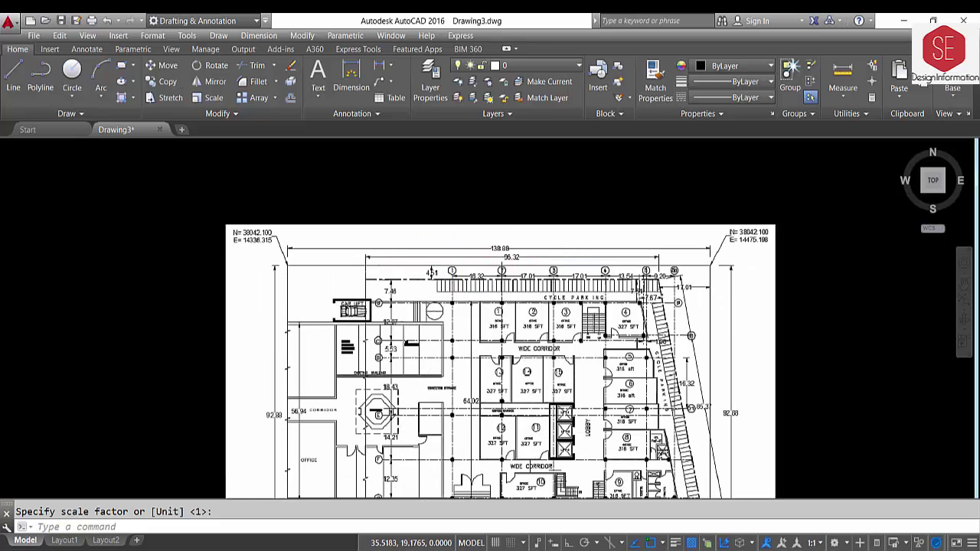
scroll(410, 241, "up", 2)
scroll(391, 230, "down", 1)
scroll(352, 224, "down", 1)
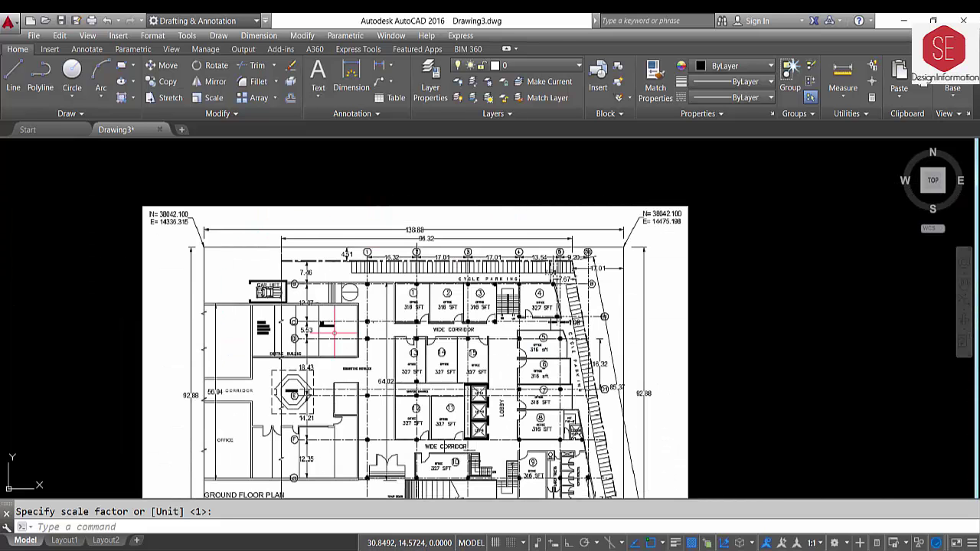
scroll(306, 253, "down", 3)
scroll(402, 444, "up", 2)
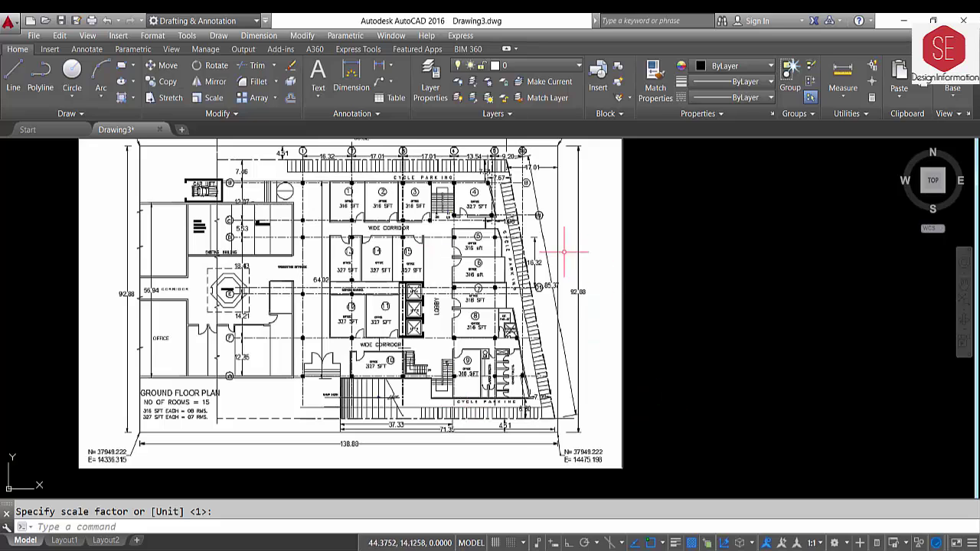
scroll(471, 387, "down", 2)
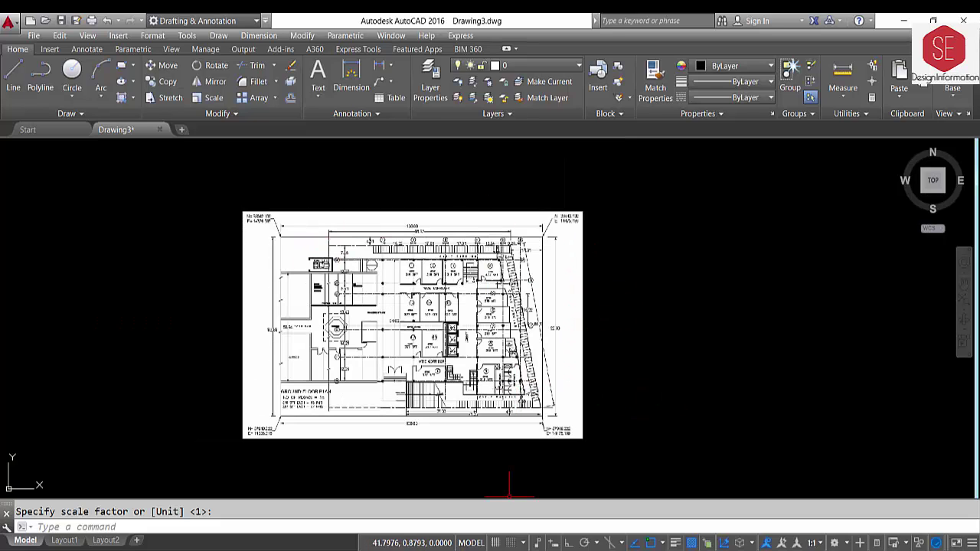
left_click(284, 524)
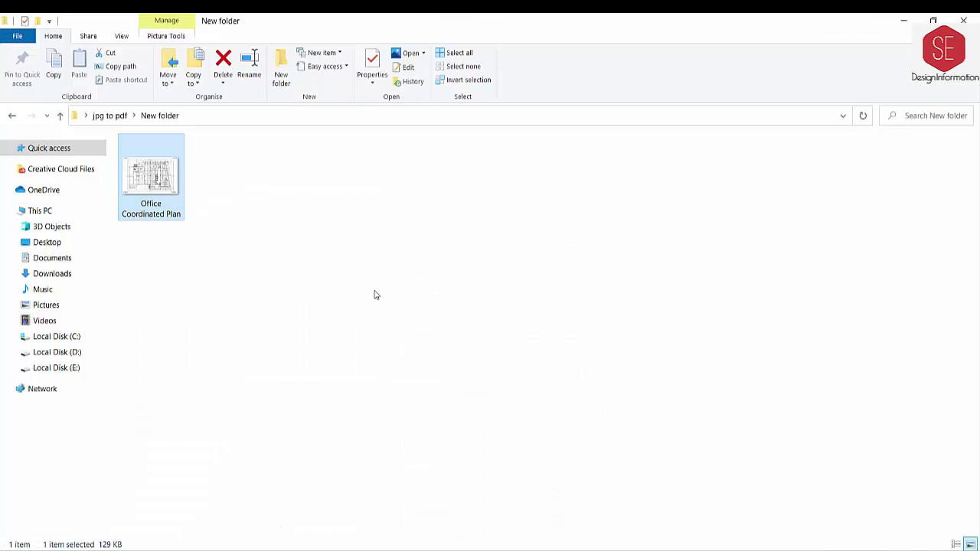
Open the Office Coordinated Plan image in Paint using Open with
right_click(153, 178)
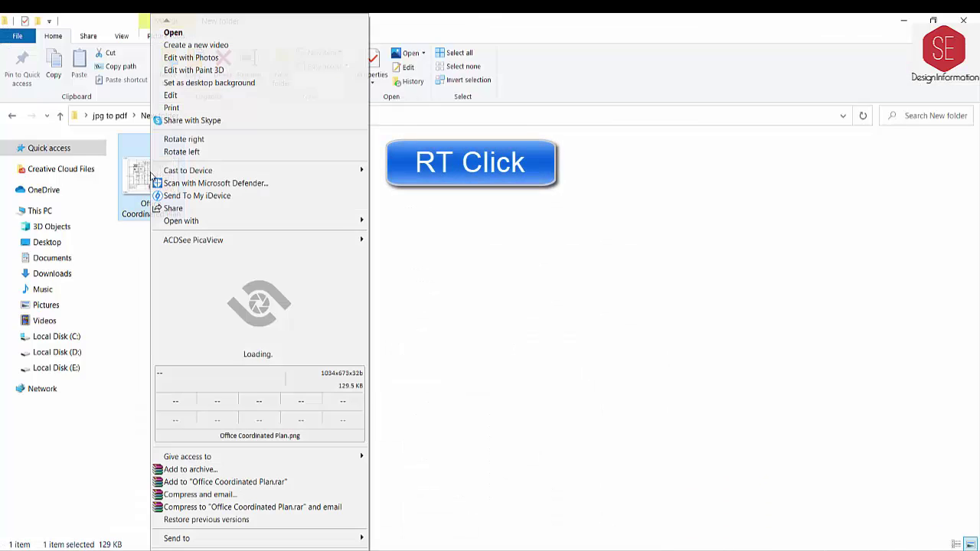
mouse_move(181, 221)
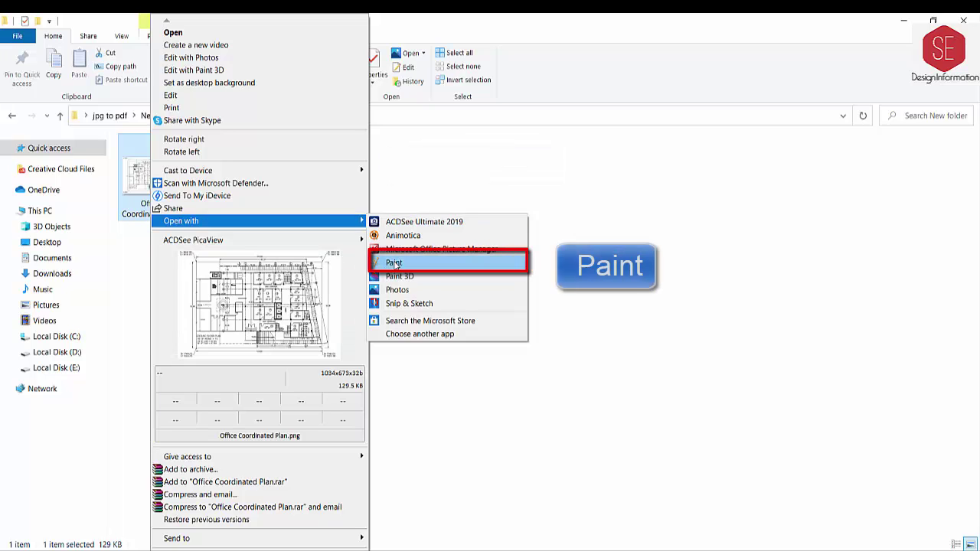
left_click(396, 265)
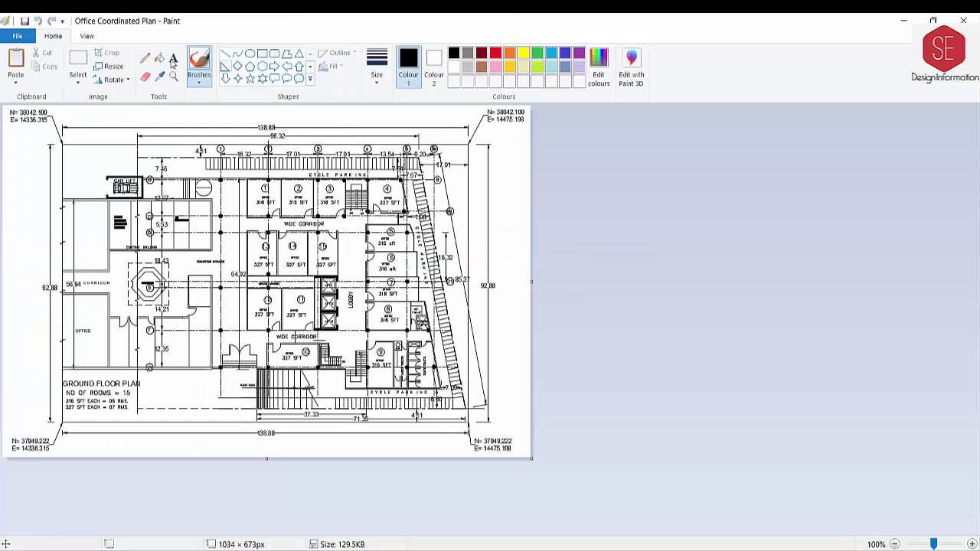
Select the whole picture and invert its colours to white lines on black
left_click(78, 76)
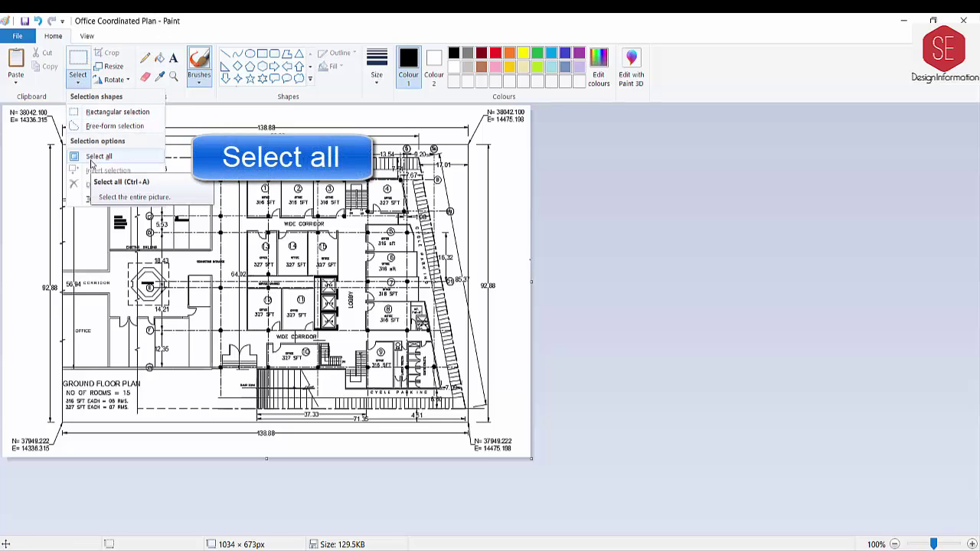
left_click(92, 162)
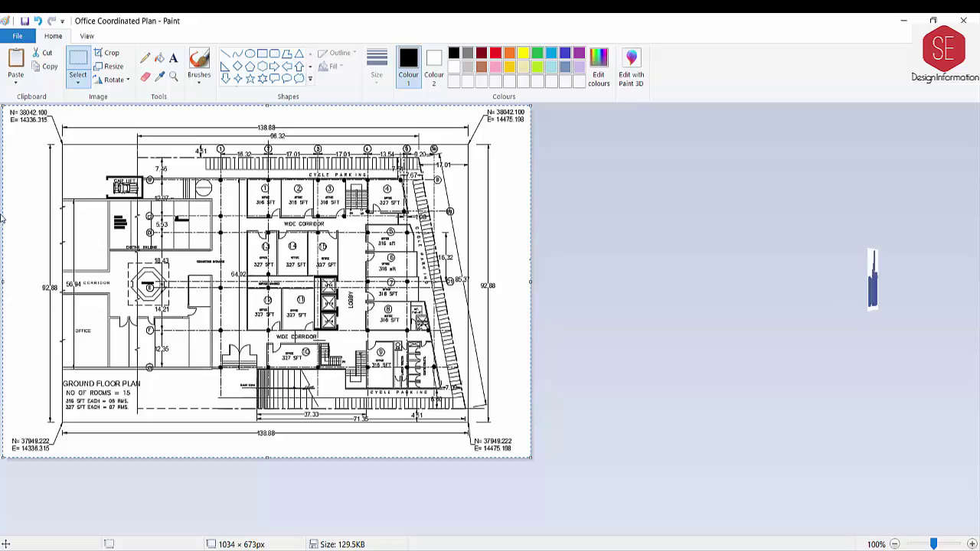
right_click(99, 179)
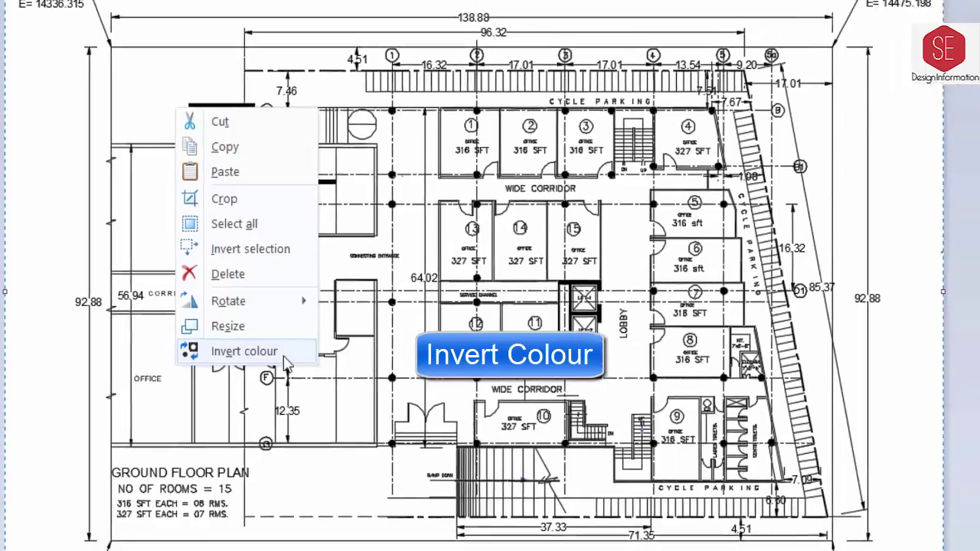
left_click(315, 362)
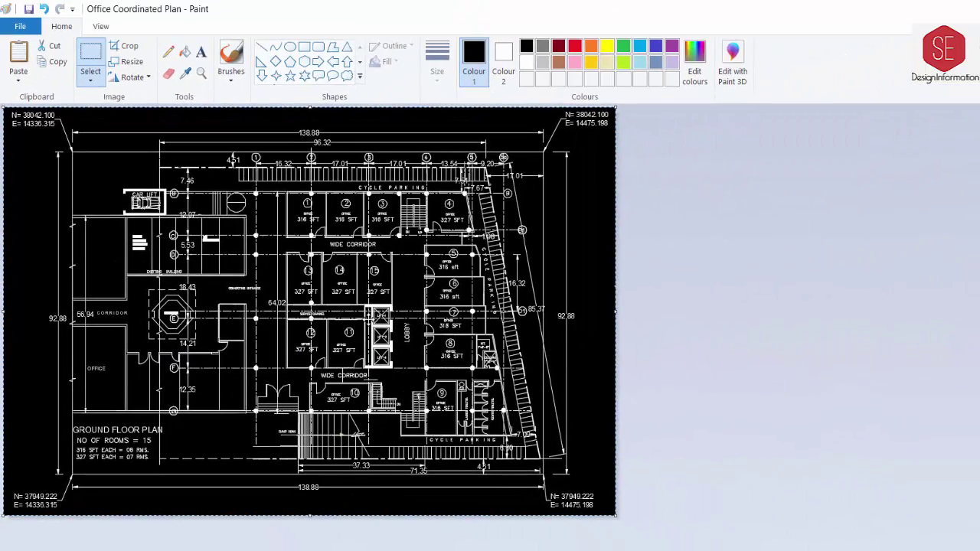
left_click(277, 185)
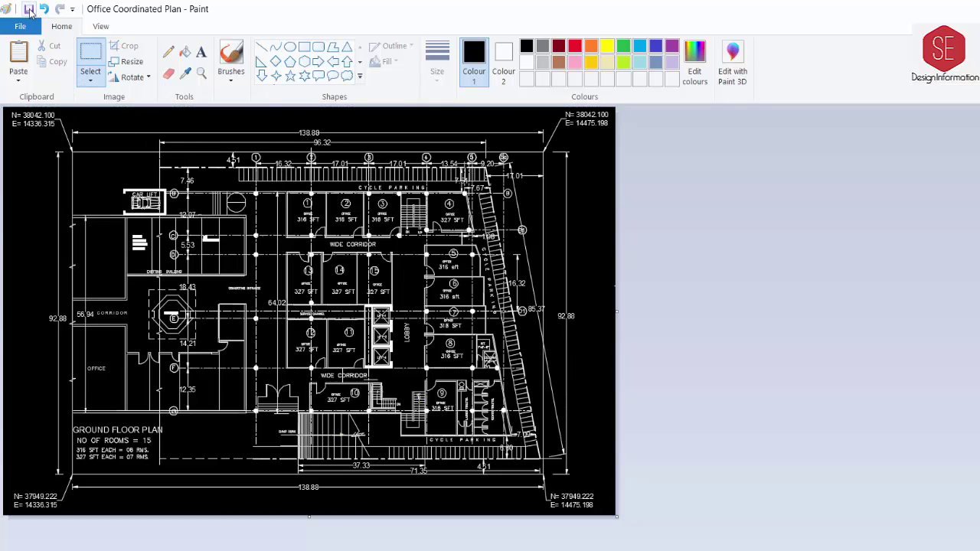
Save the inverted picture as a JPEG named Office Coordinated Plan1
left_click(23, 32)
mouse_move(46, 152)
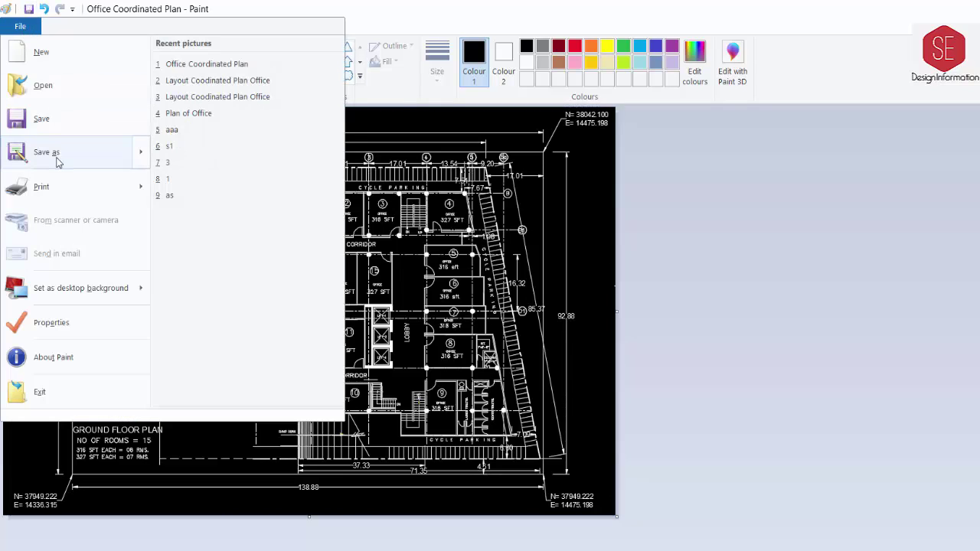
left_click(218, 106)
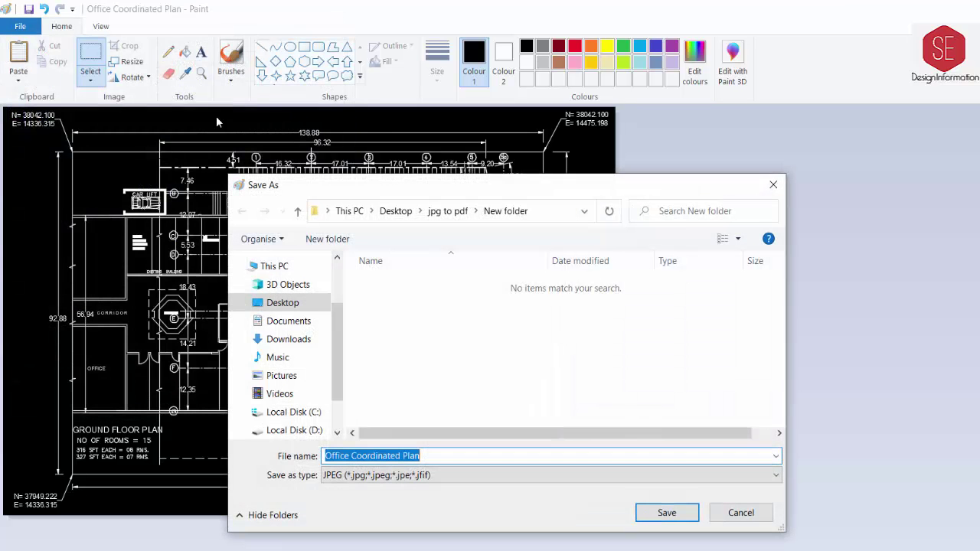
left_click(436, 457)
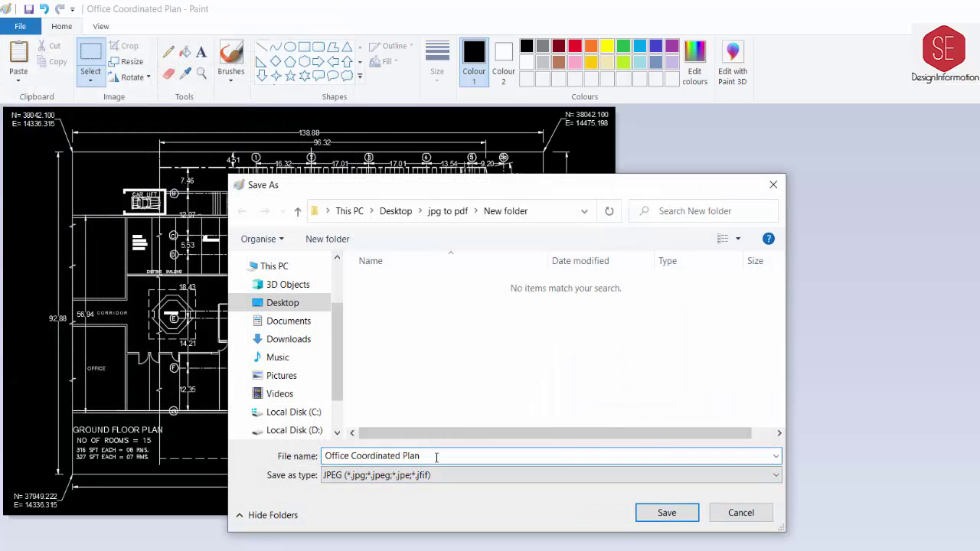
type("1")
left_click(647, 519)
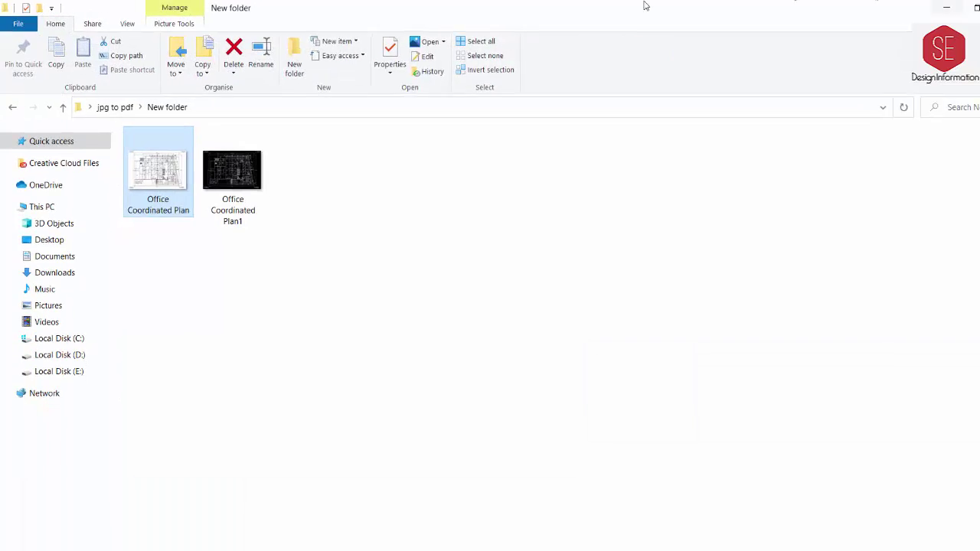
left_click(232, 182)
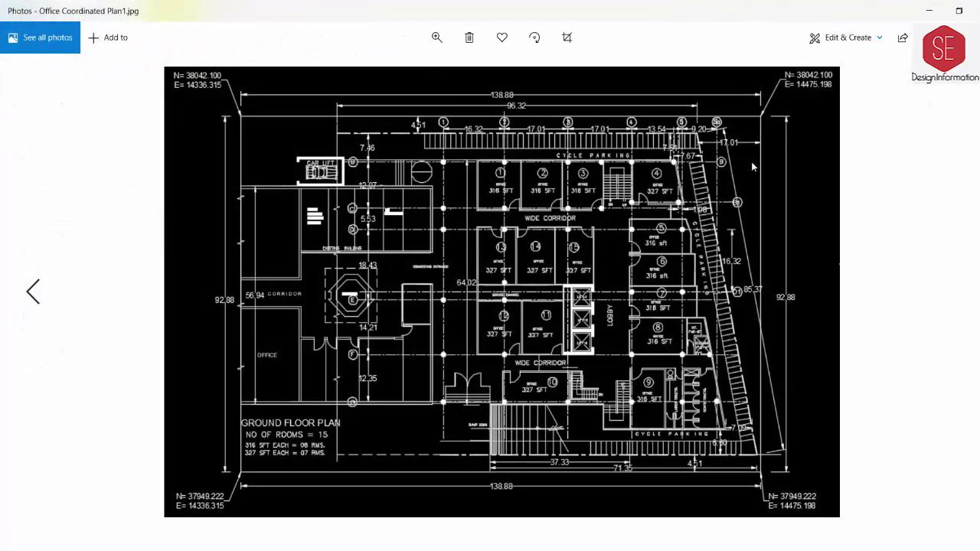
scroll(507, 199, "up", 3)
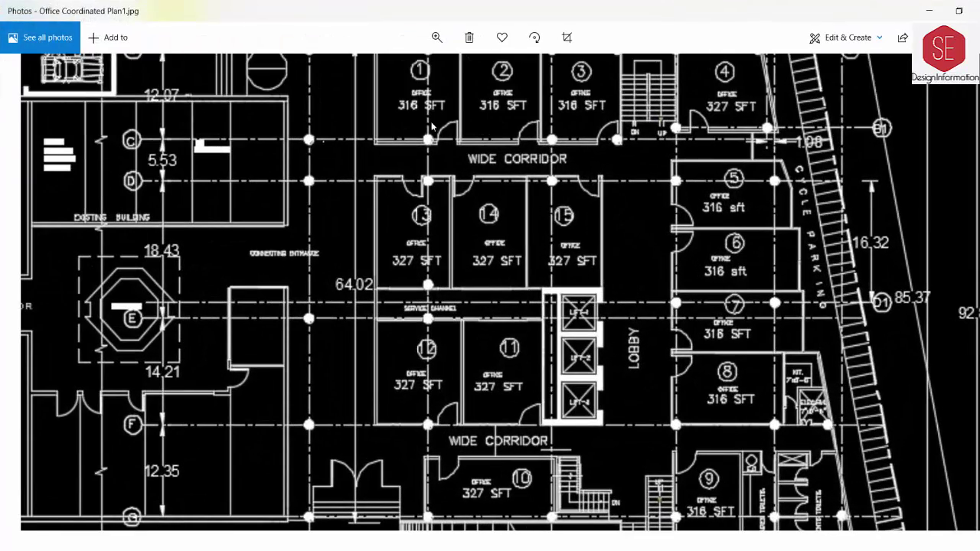
scroll(555, 223, "down", 3)
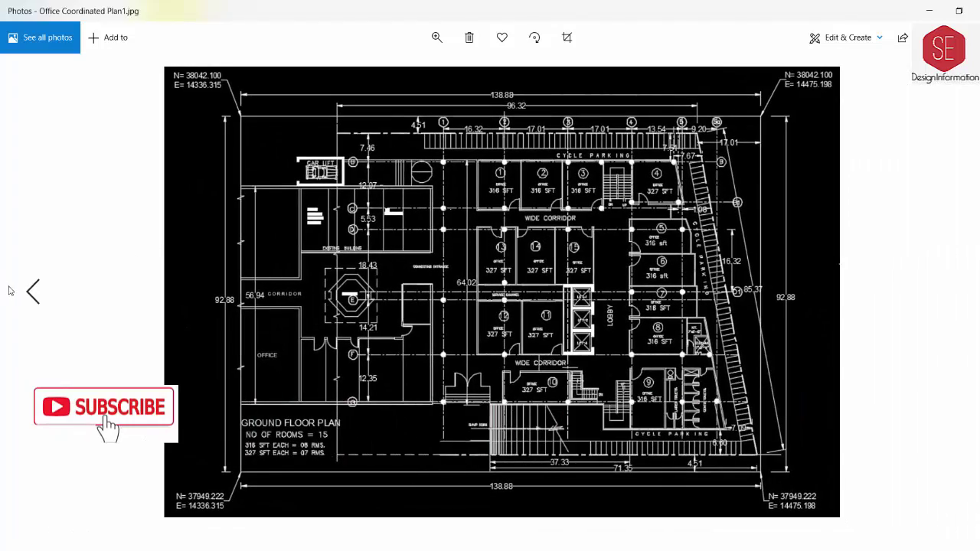
left_click(32, 291)
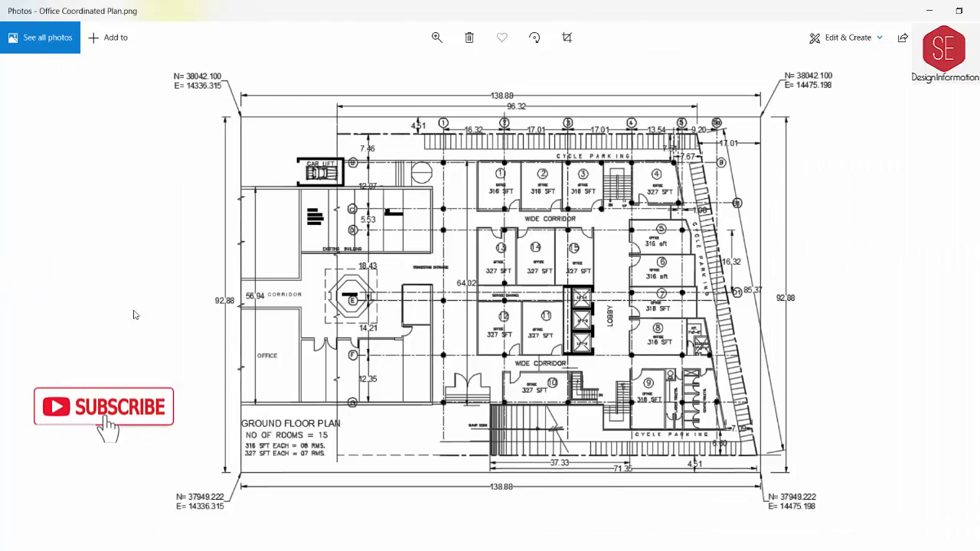
left_click(971, 291)
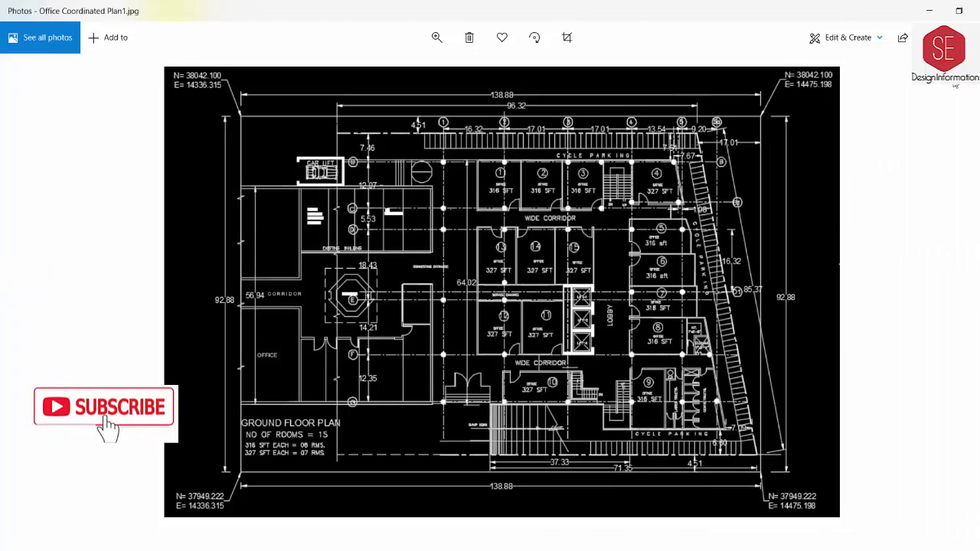
left_click(942, 6)
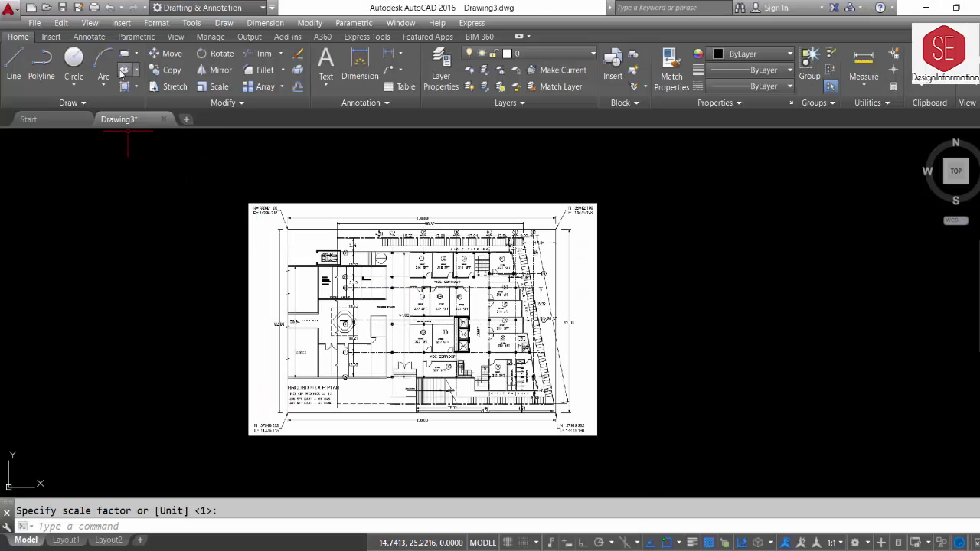
Attach the Office Coordinated Plan1 image, placing it to the right of the white plan
left_click(123, 23)
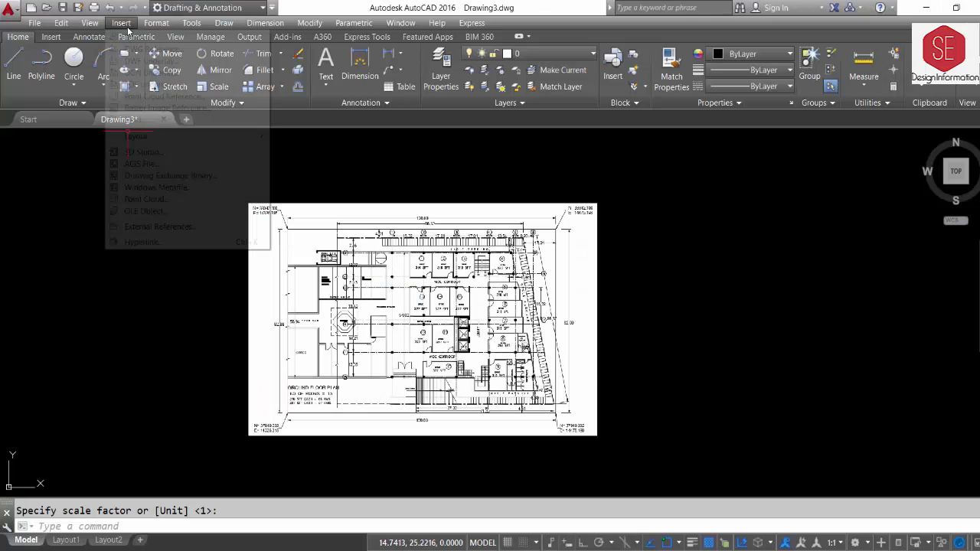
left_click(134, 107)
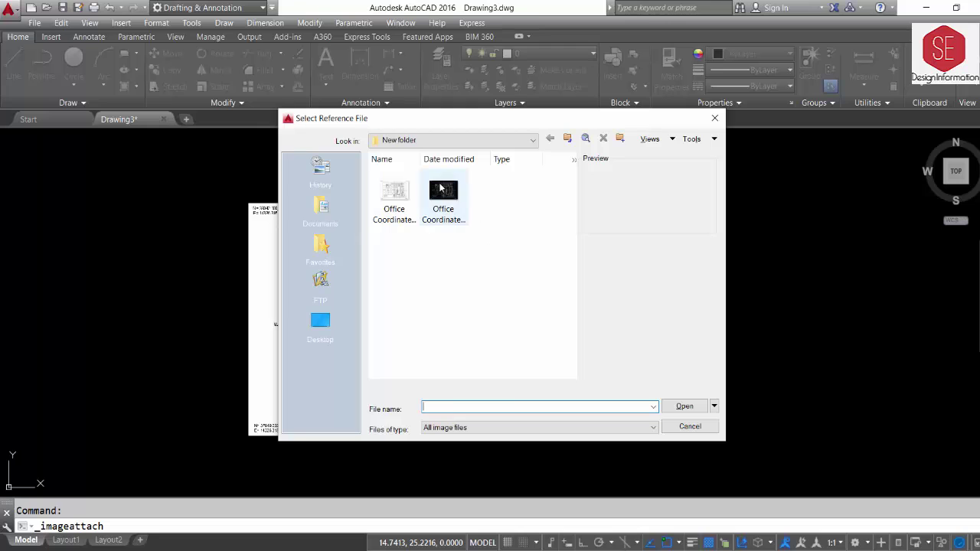
left_click(441, 188)
left_click(395, 195)
left_click(443, 196)
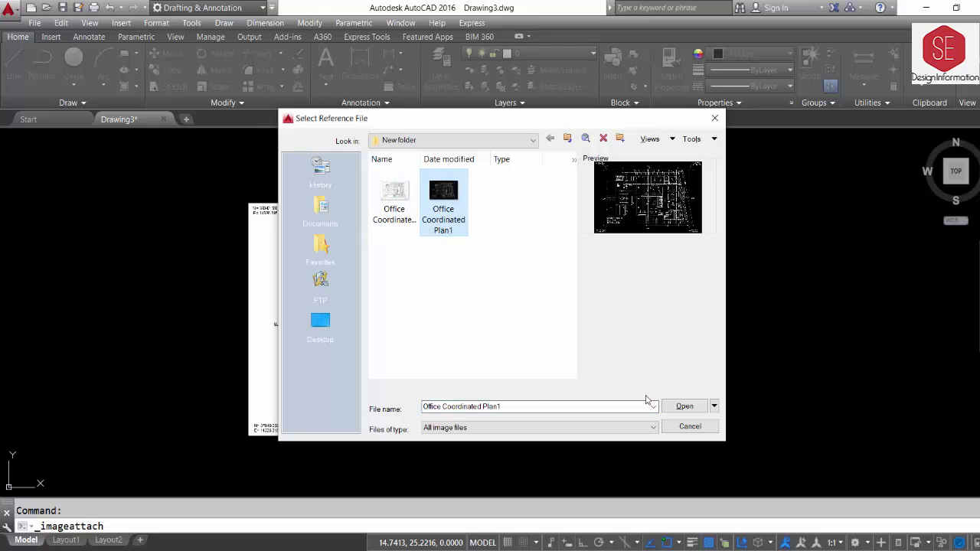
left_click(684, 406)
left_click(513, 381)
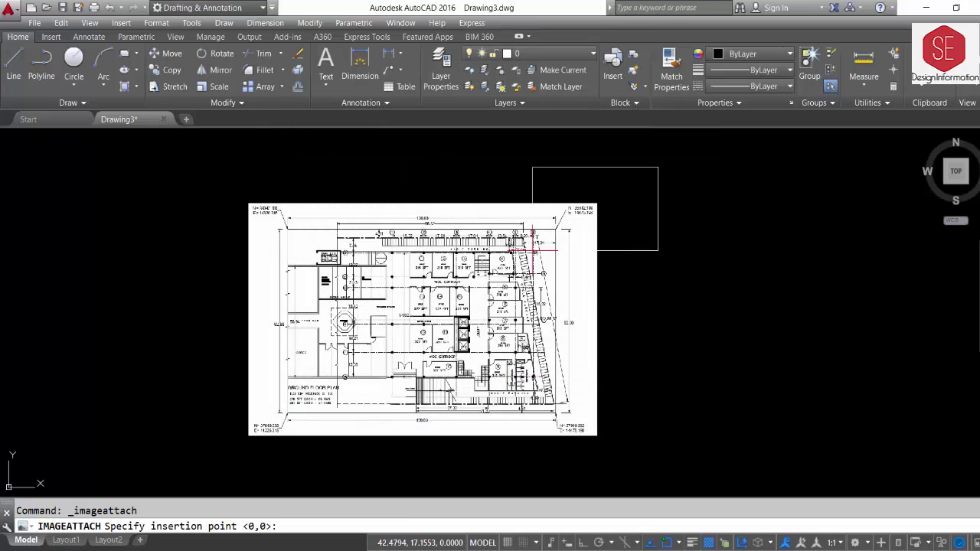
left_click(652, 393)
Accept scale 1 for the new image and start a selection window around the white image
scroll(692, 356, "down", 2)
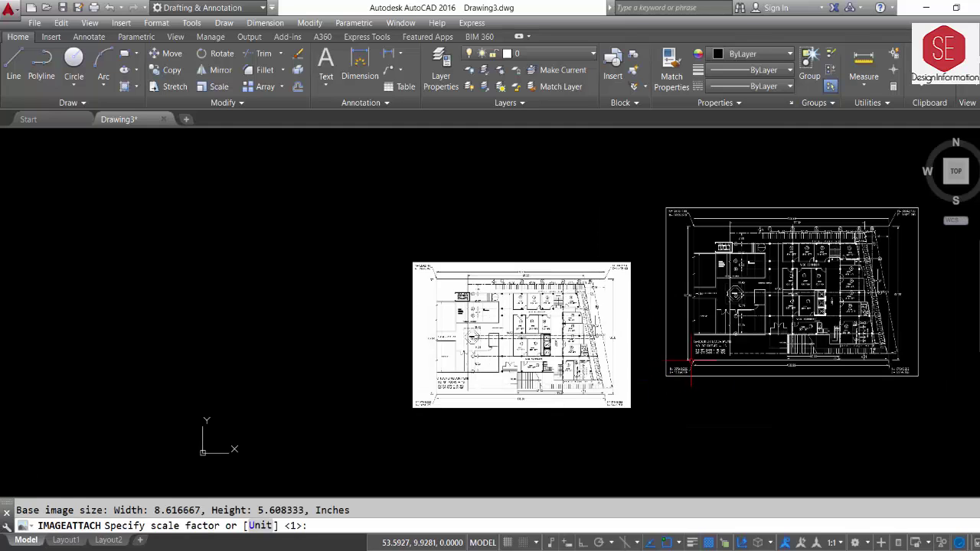
middle_click_drag(834, 355, 715, 351)
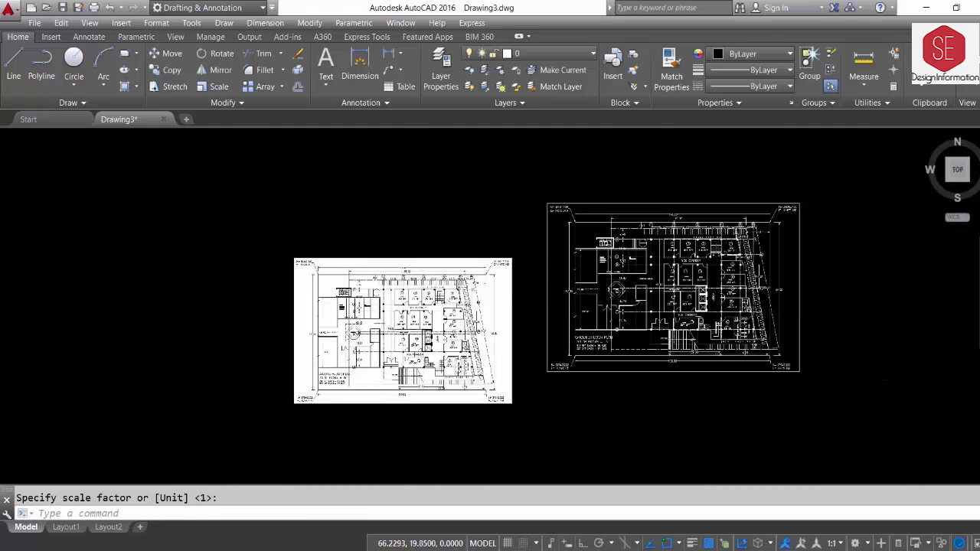
scroll(692, 265, "up", 4)
scroll(406, 219, "down", 2)
left_click(205, 239)
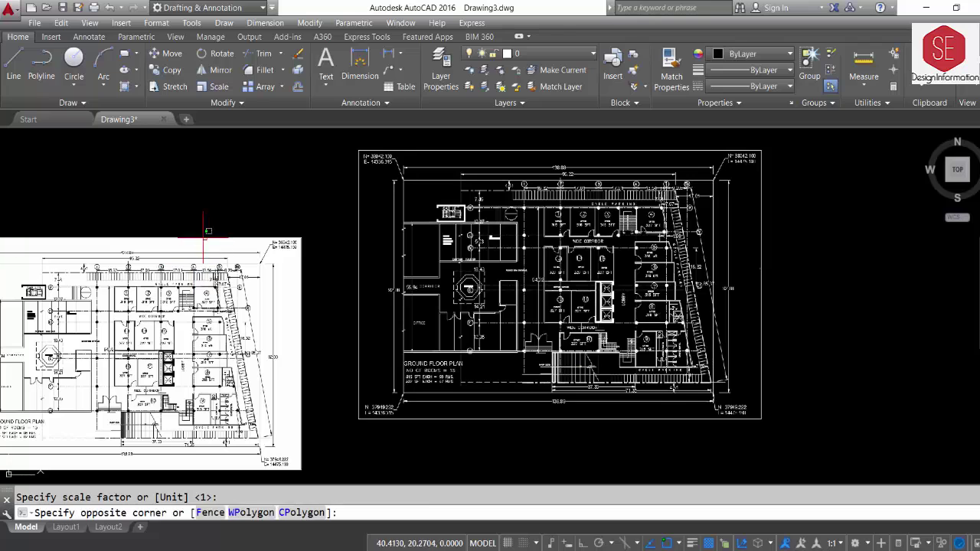
left_click(462, 182)
scroll(284, 191, "down", 2)
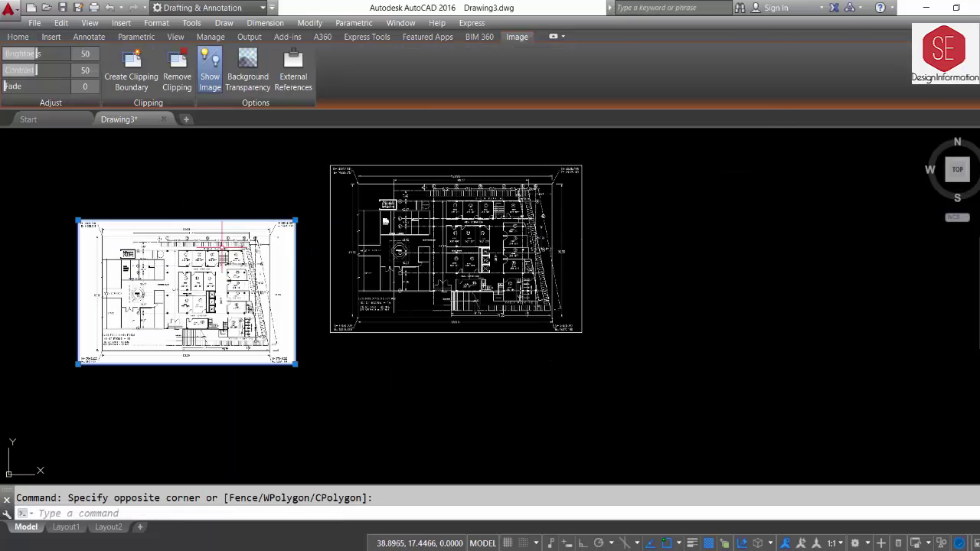
type("e")
Erase the white-background image and zoom around the remaining dark floor plan
key("Return")
middle_click_drag(428, 238, 465, 286)
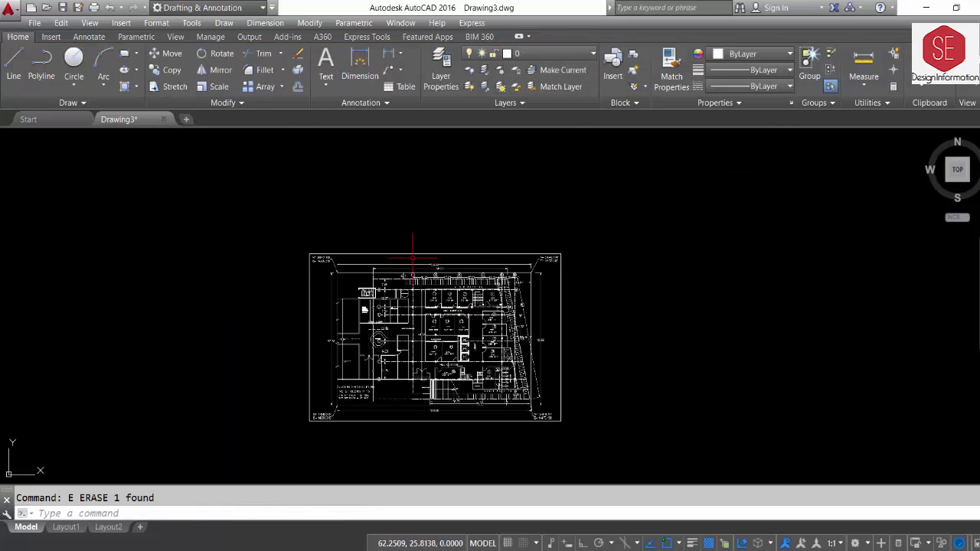
scroll(425, 252, "up", 5)
scroll(419, 271, "down", 2)
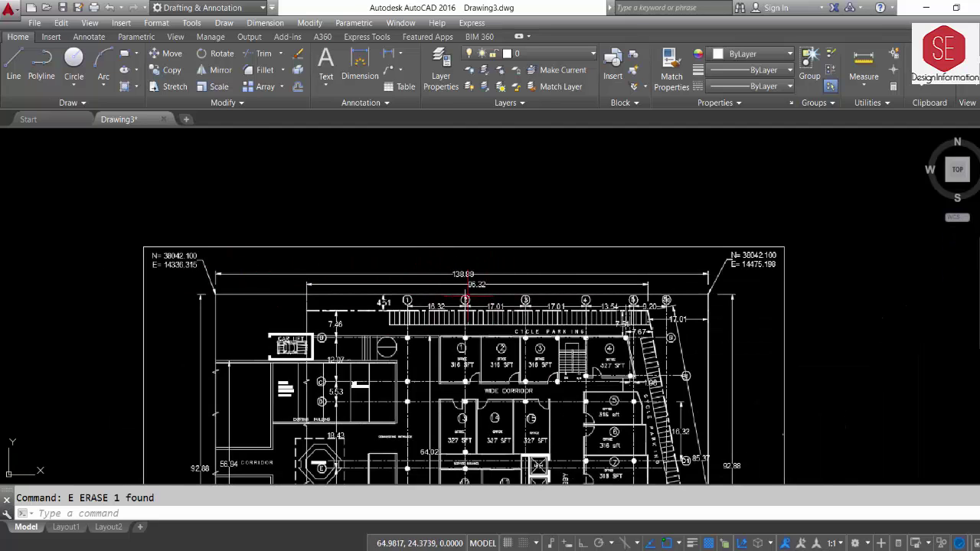
scroll(630, 335, "up", 2)
scroll(624, 322, "up", 4)
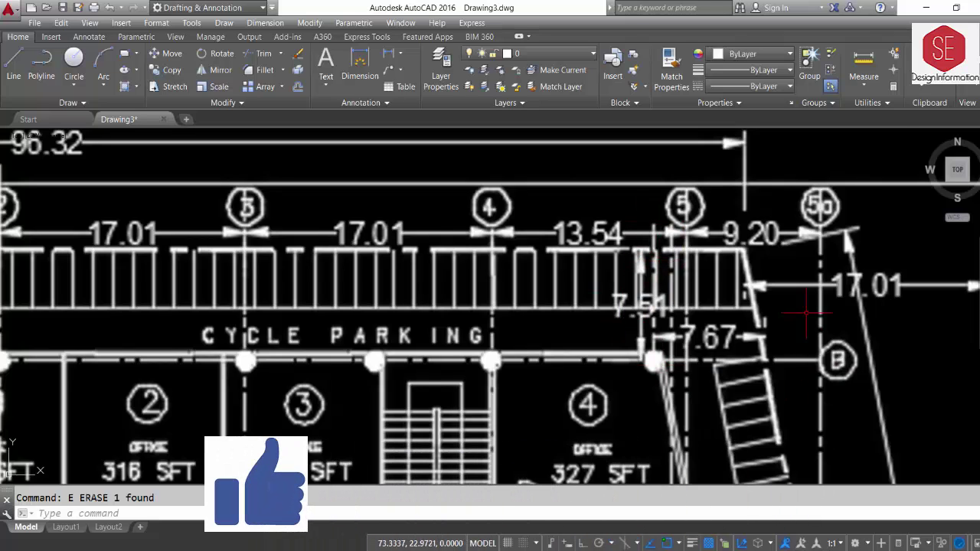
scroll(603, 278, "down", 2)
scroll(603, 279, "down", 2)
scroll(460, 275, "down", 2)
scroll(322, 271, "down", 2)
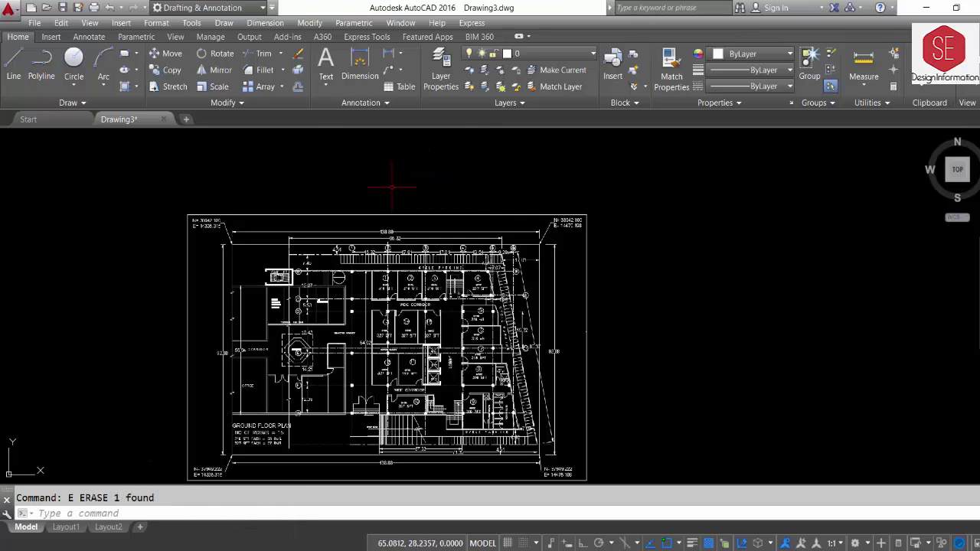
left_click(390, 57)
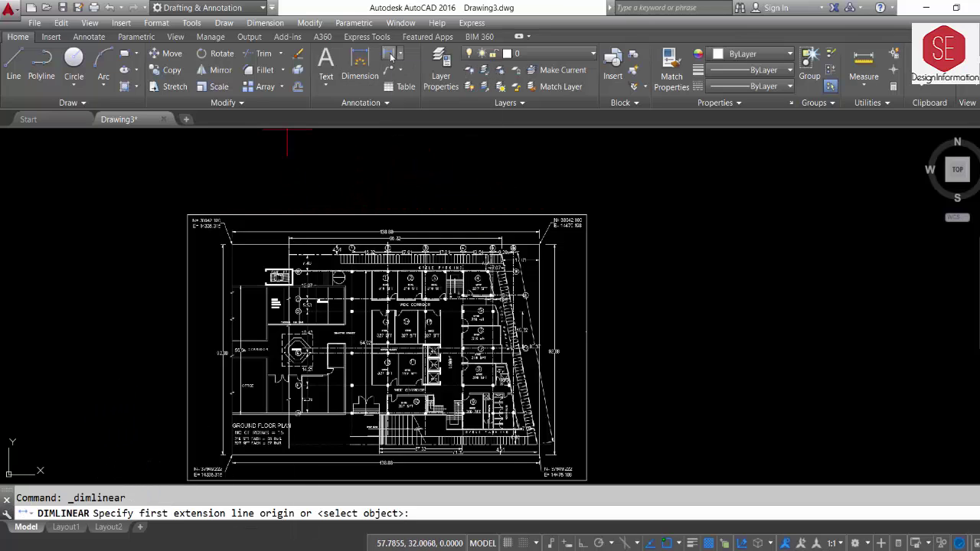
scroll(230, 232, "up", 2)
left_click(232, 225)
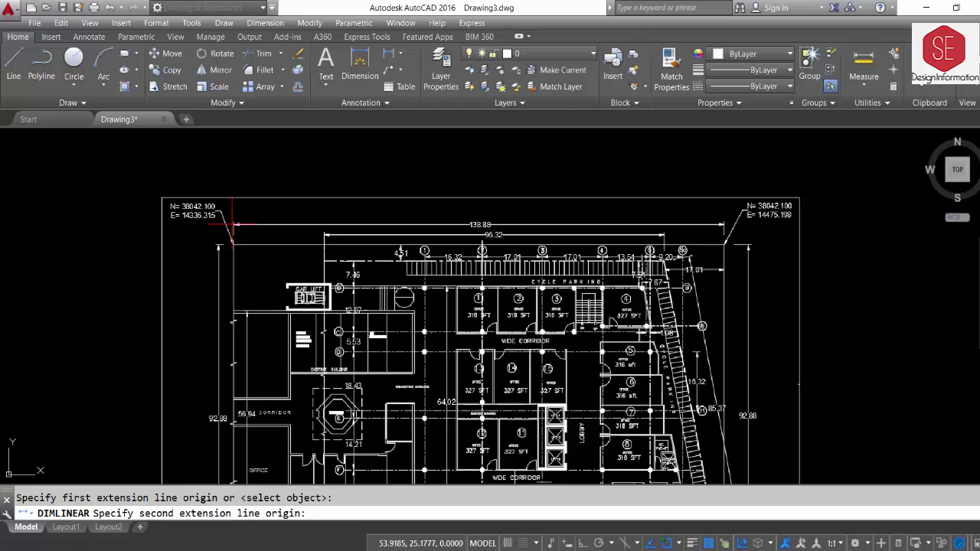
left_click(724, 225)
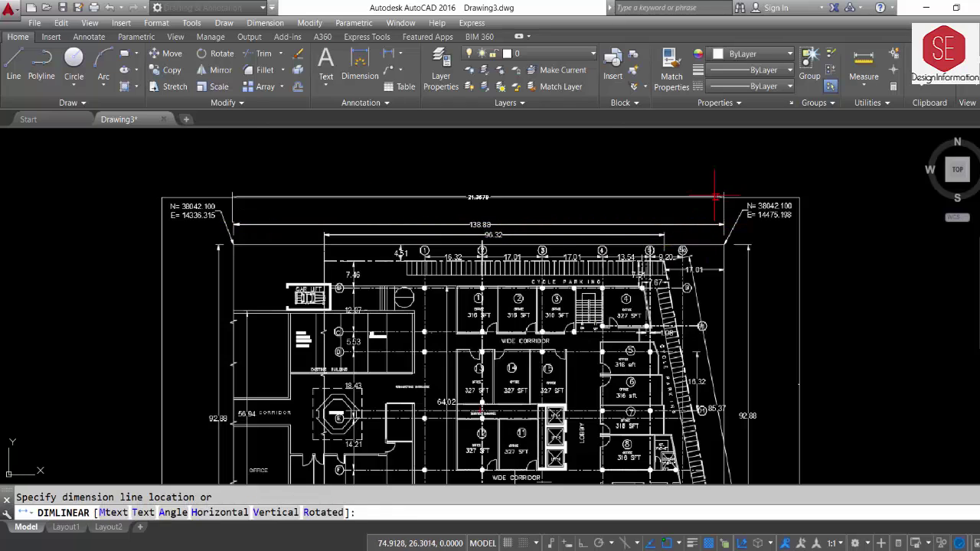
left_click(704, 182)
scroll(483, 225, "up", 2)
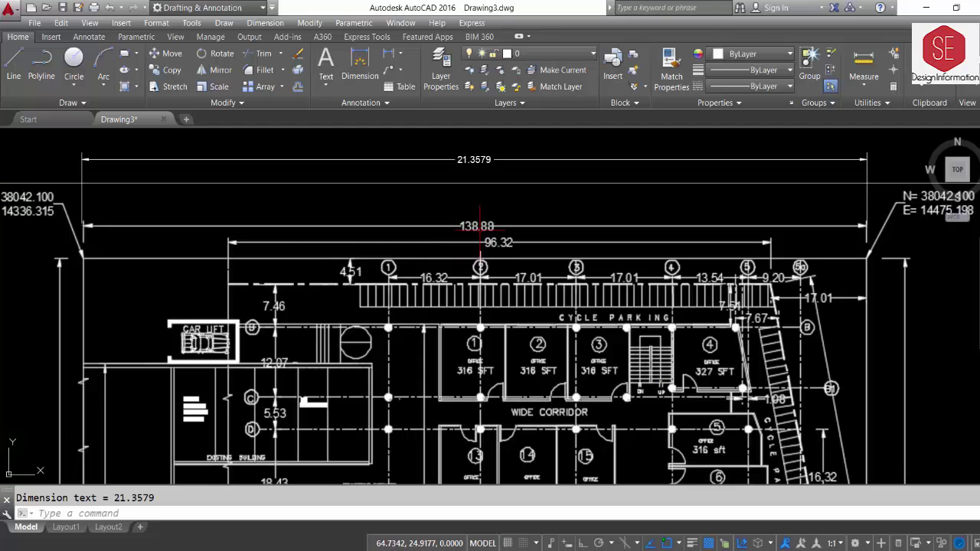
key("Escape")
left_click(497, 159)
left_click(490, 172)
type("e")
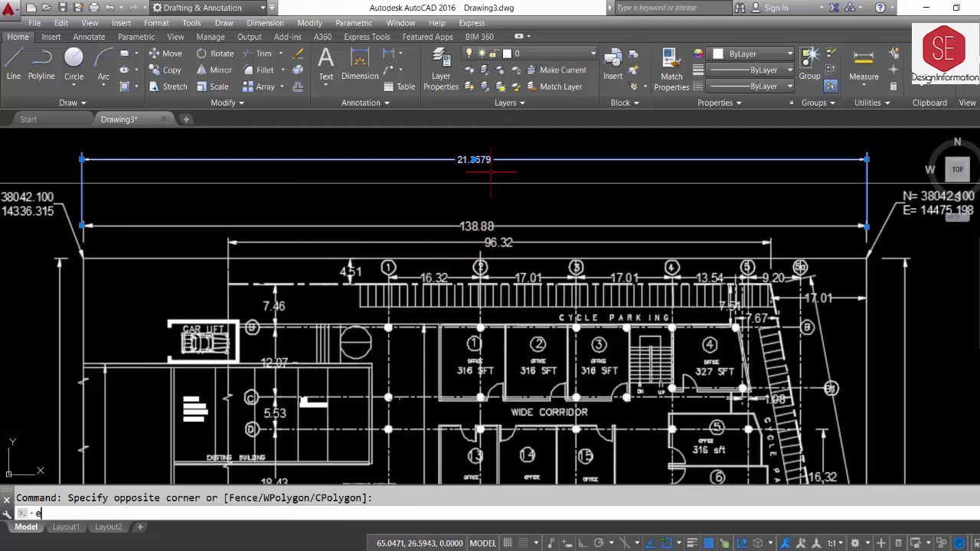
key("Return")
scroll(494, 178, "down", 4)
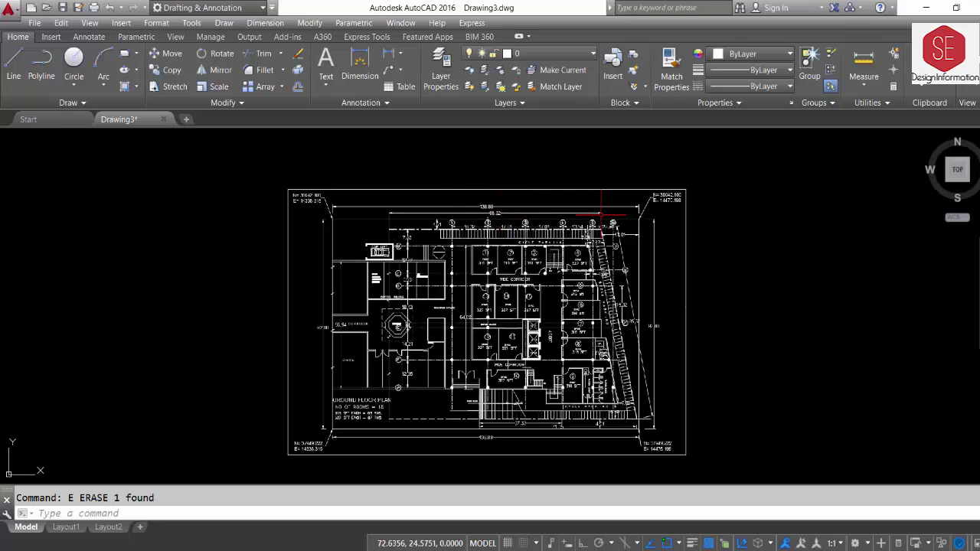
Draw a 138.88-long horizontal polyline above the plan with Ortho on
type("P")
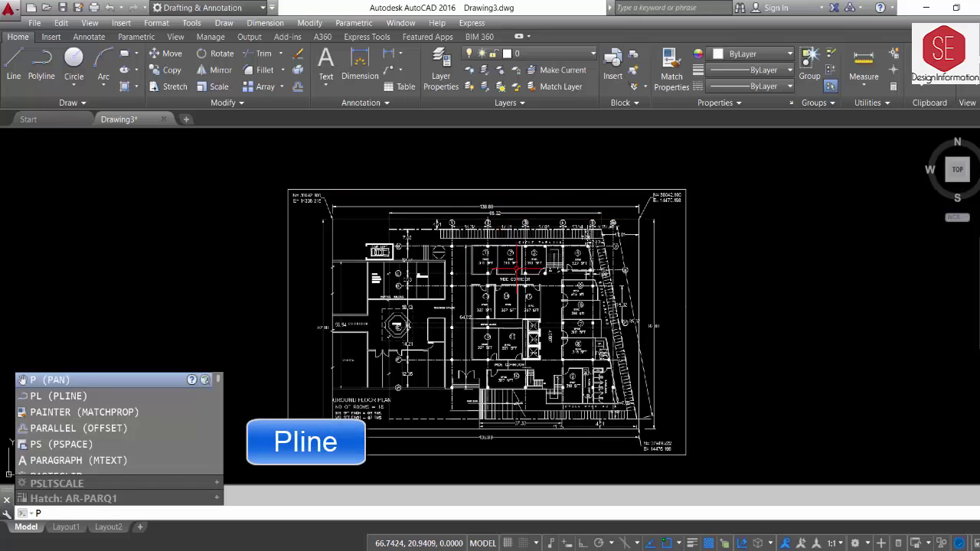
type("L")
key("Return")
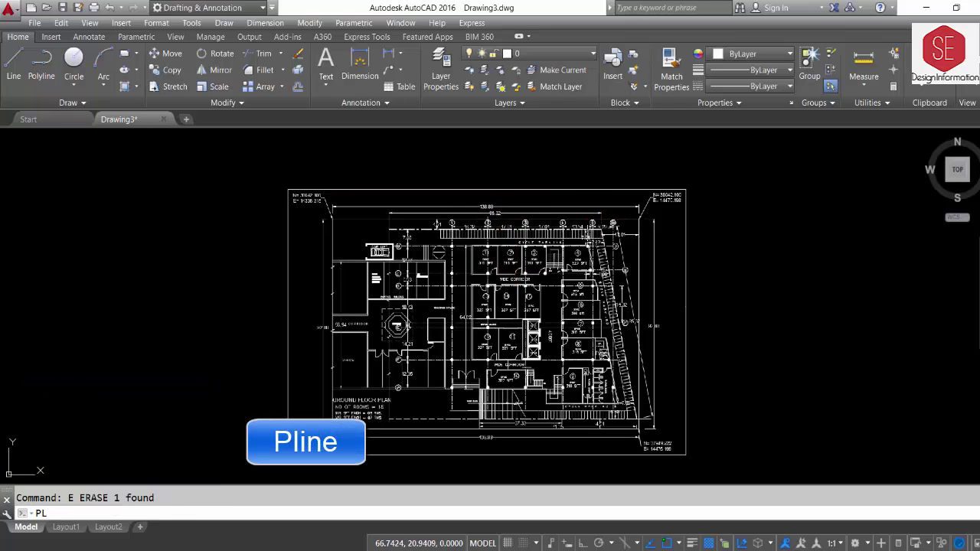
key("F8")
left_click(342, 155)
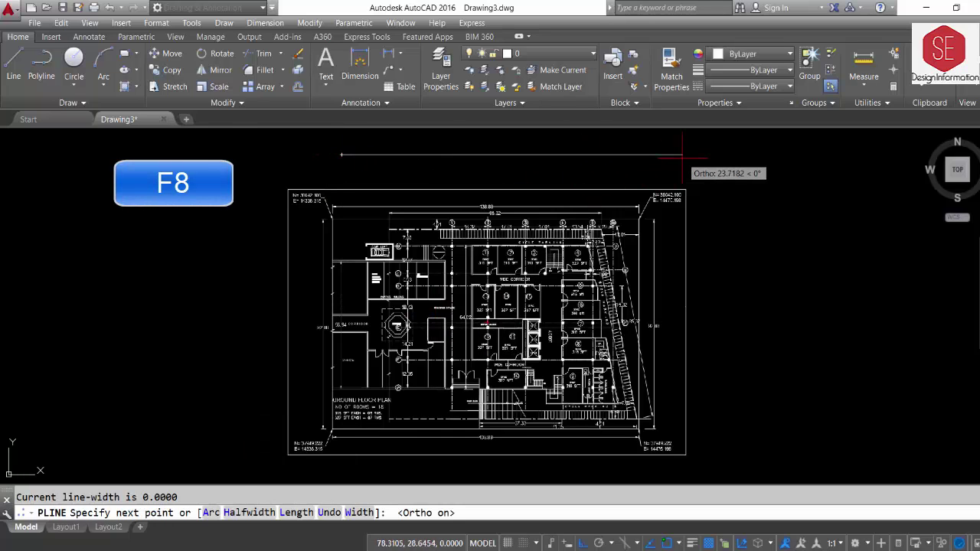
scroll(681, 158, "up", 2)
type("13")
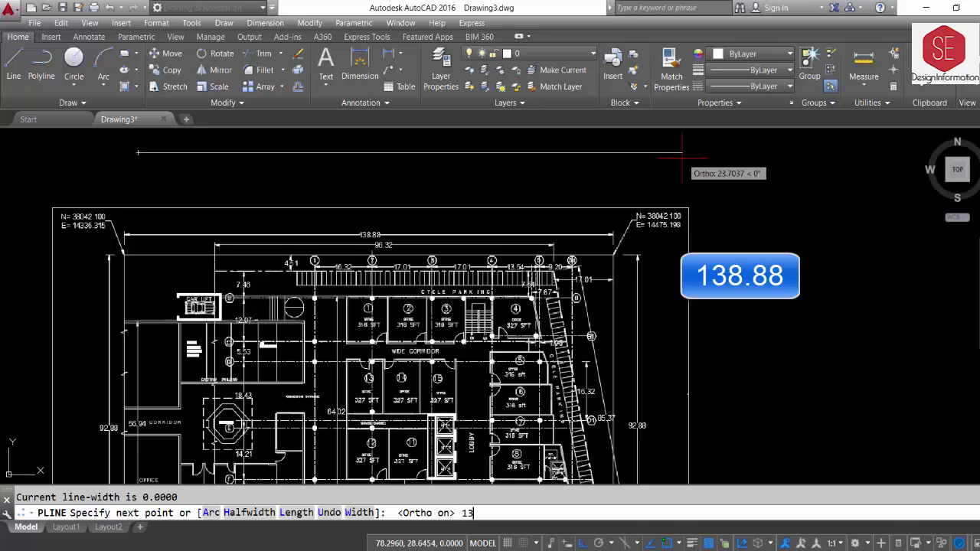
type("8")
type(".88")
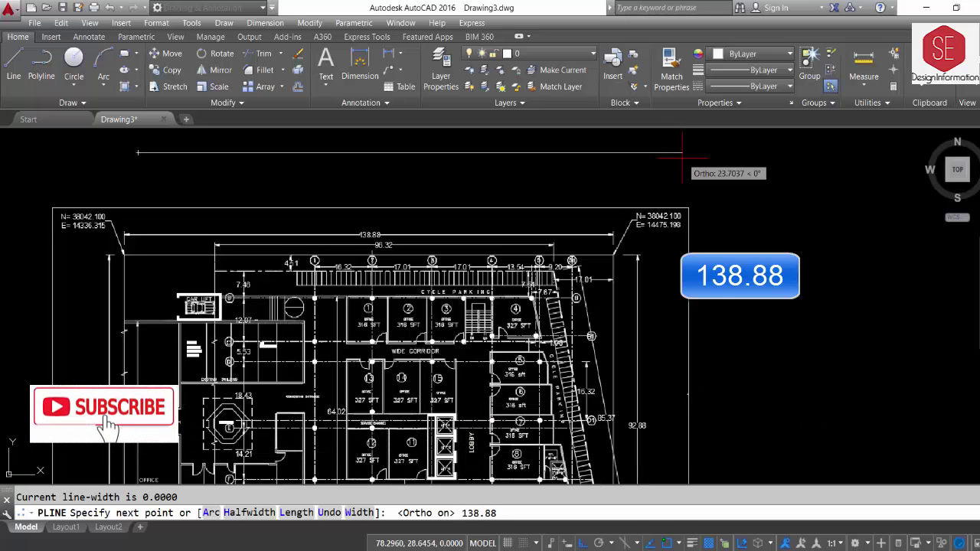
key("Return")
scroll(610, 208, "down", 4)
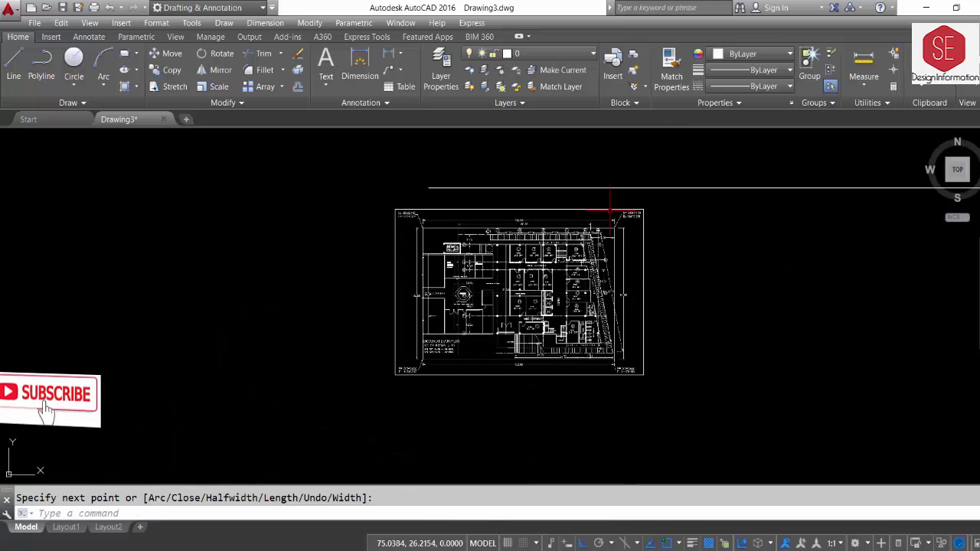
scroll(610, 209, "down", 2)
middle_click_drag(678, 265, 430, 288)
key("Return")
Add a linear dimension reading 138.8800 between the line's two ends
scroll(521, 255, "down", 2)
left_click(521, 255)
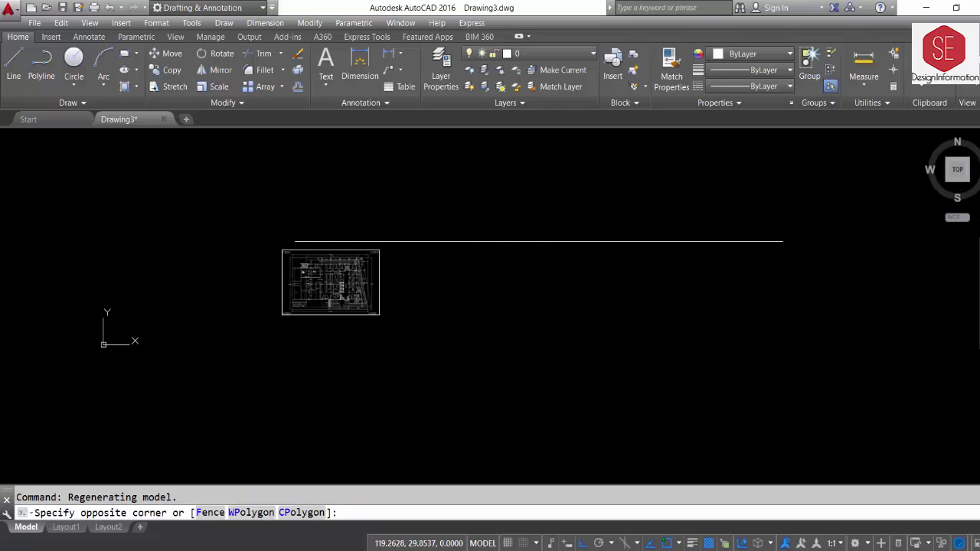
left_click(544, 238)
key("Escape")
left_click(360, 65)
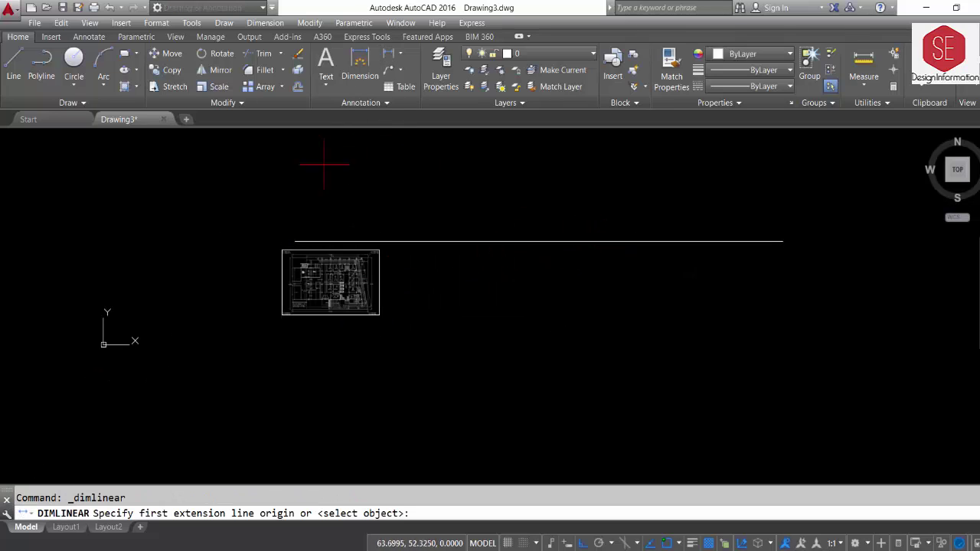
left_click(296, 242)
left_click(782, 241)
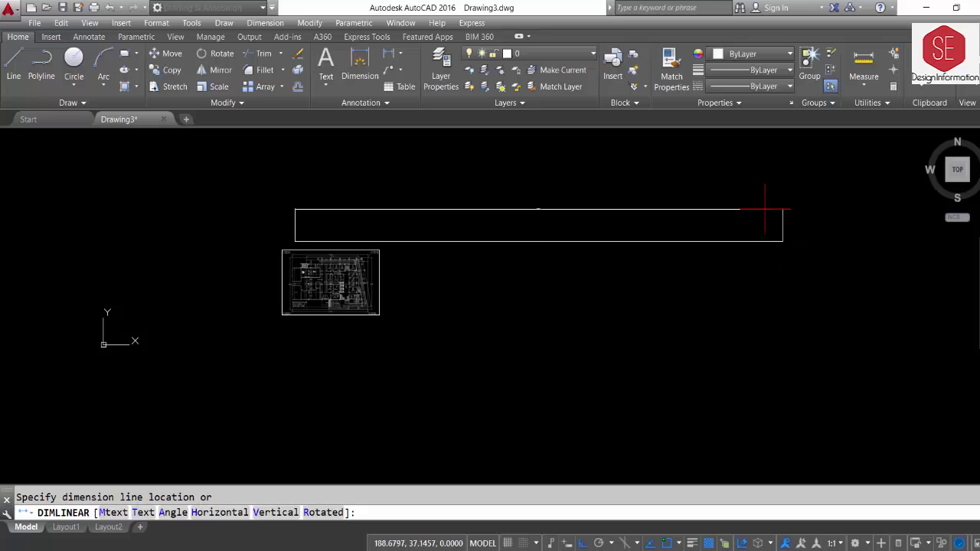
left_click(763, 205)
scroll(276, 225, "up", 4)
Set new objects to yellow (248,215,49) with 0.30 mm lineweight and show lineweights
scroll(402, 226, "up", 2)
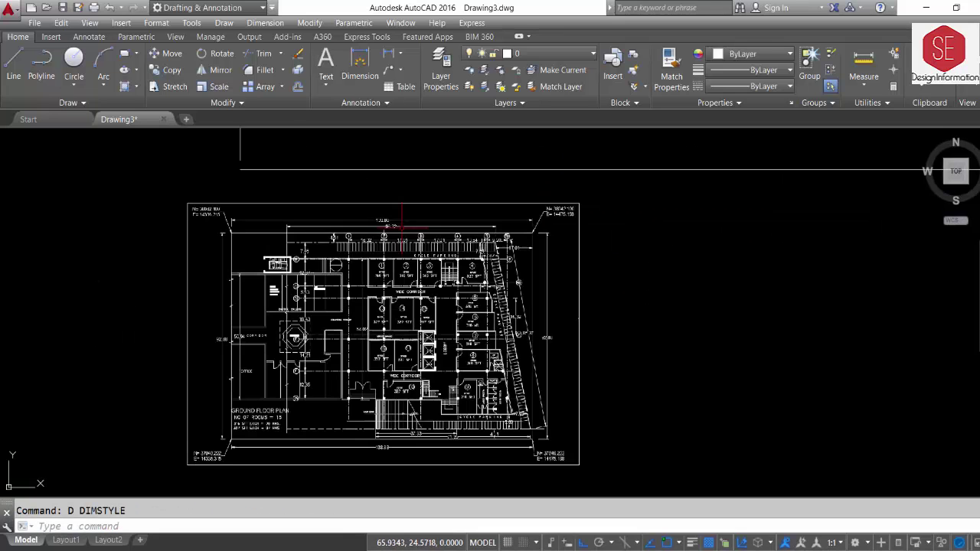
scroll(241, 228, "up", 3)
scroll(226, 236, "down", 2)
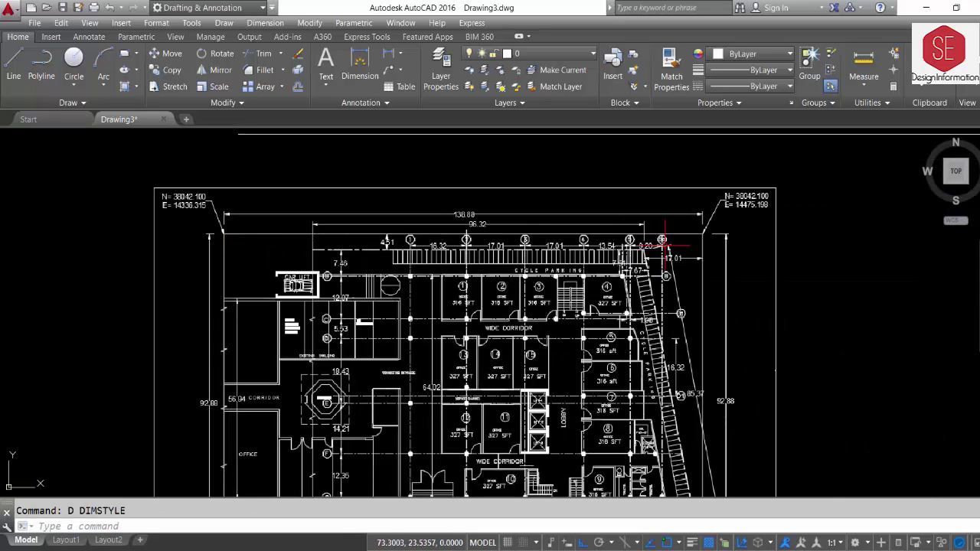
scroll(702, 239, "up", 2)
scroll(703, 242, "up", 2)
scroll(705, 245, "up", 2)
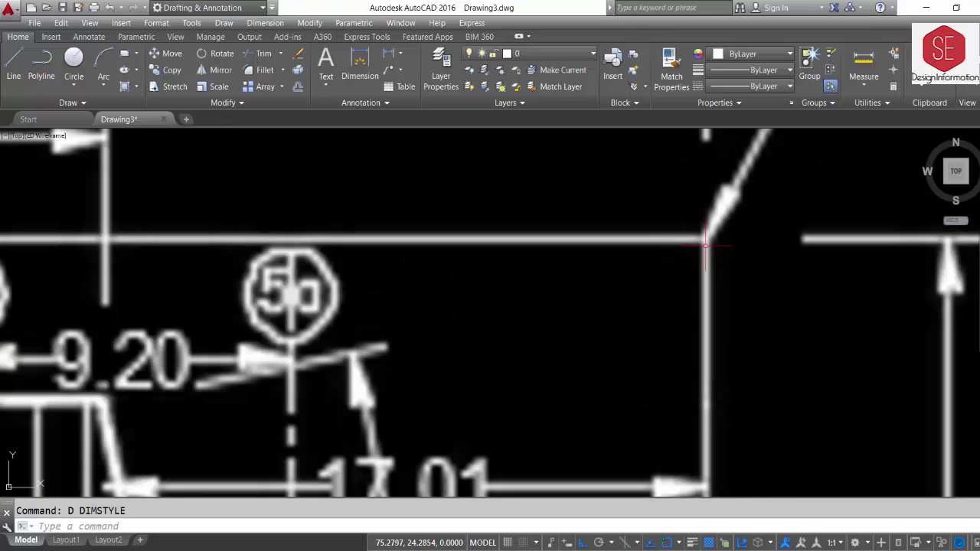
scroll(666, 225, "down", 5)
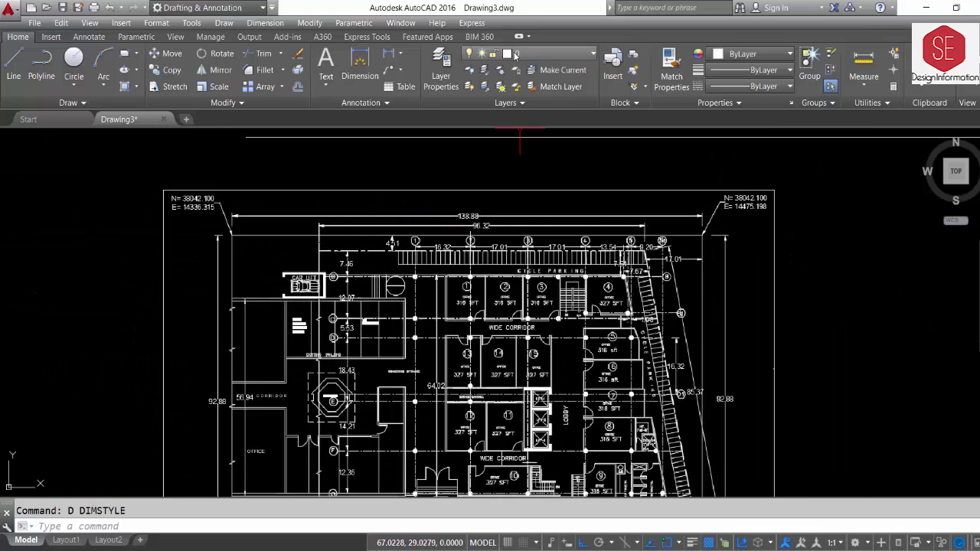
left_click(751, 54)
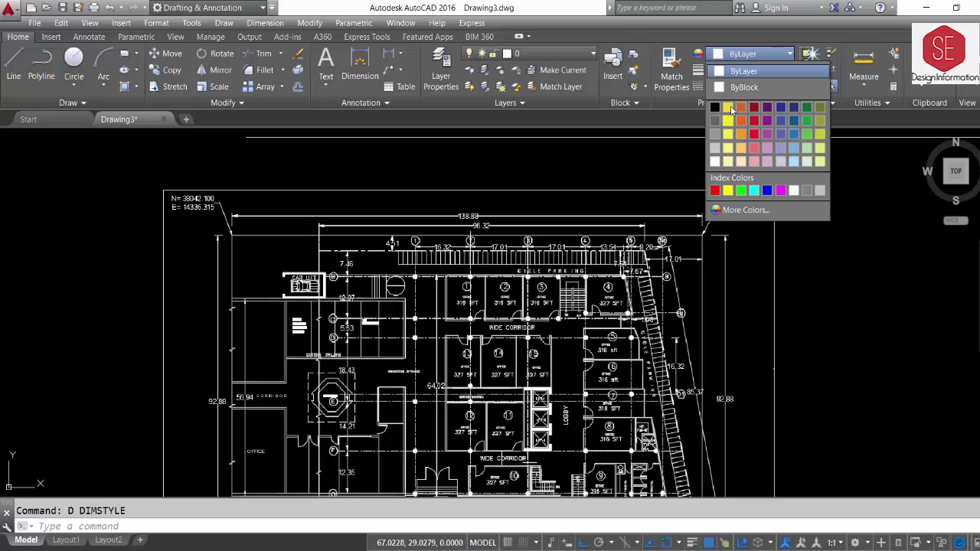
left_click(729, 108)
left_click(734, 70)
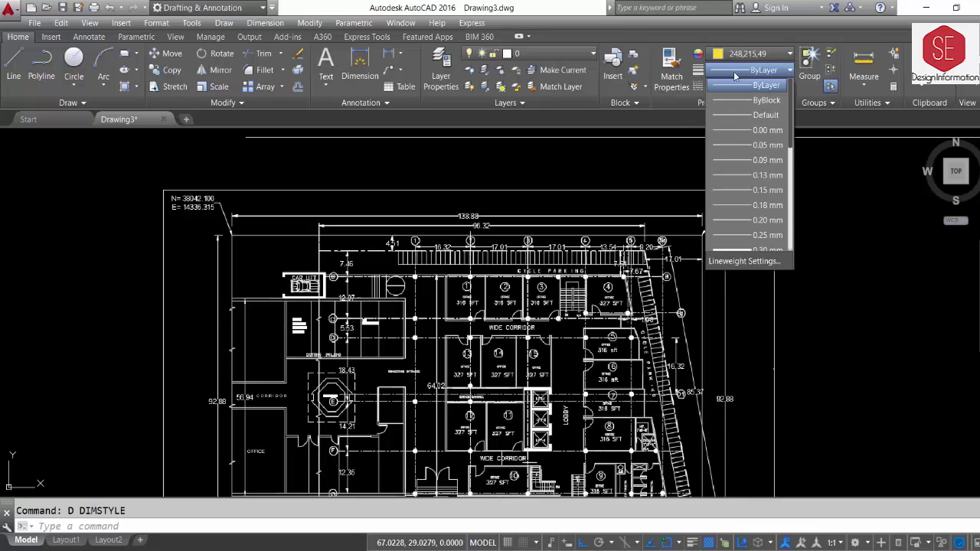
left_click(766, 220)
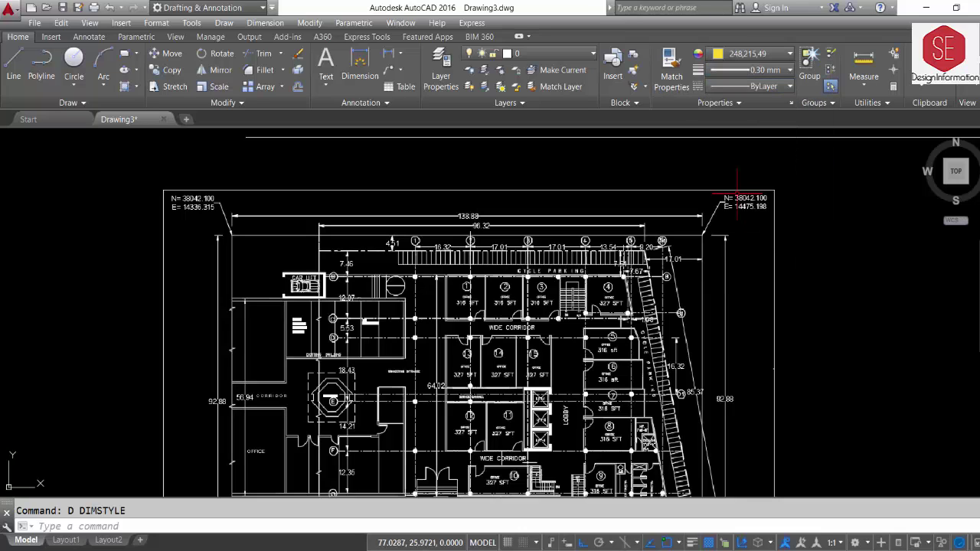
left_click(691, 541)
type("PL")
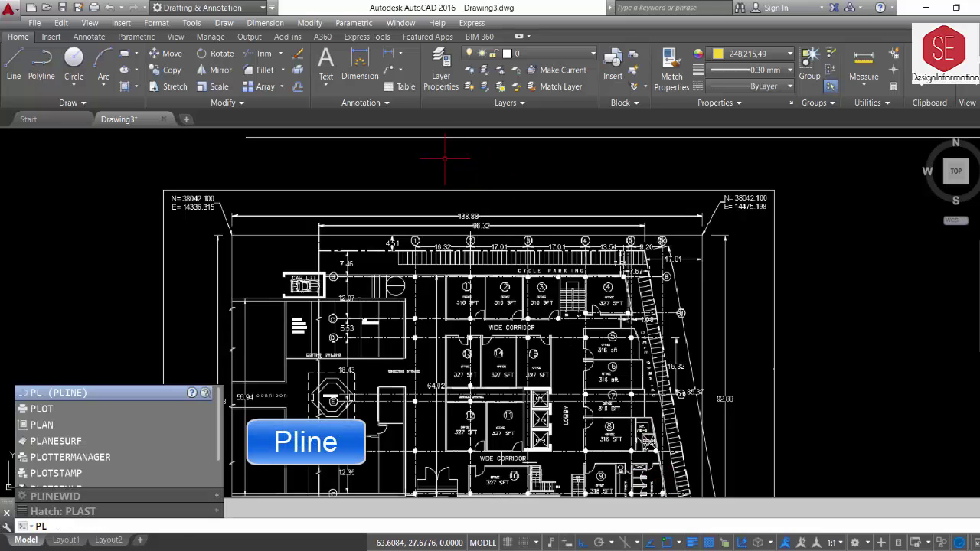
Trace a polyline from the plan's top-left corner across to the right vertical line
key("Return")
scroll(230, 233, "up", 2)
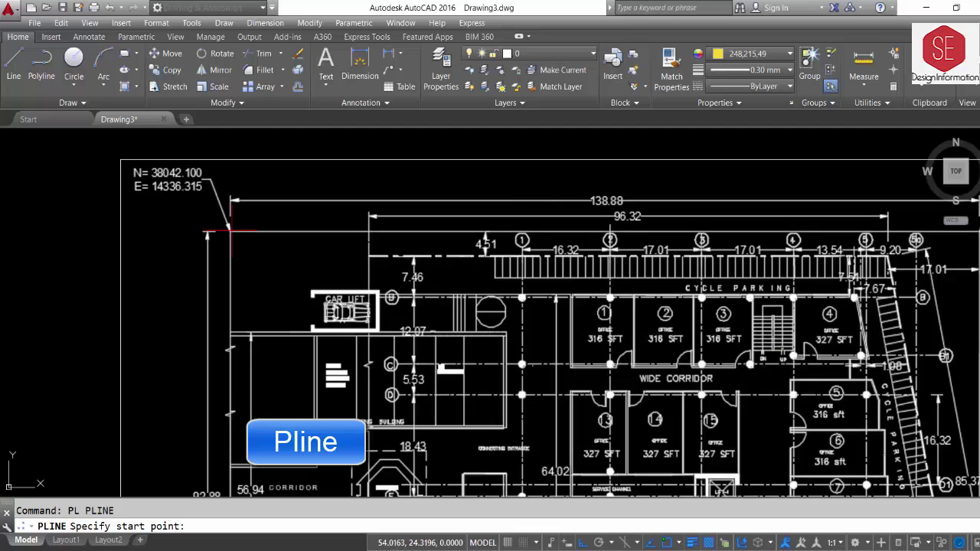
scroll(230, 230, "up", 6)
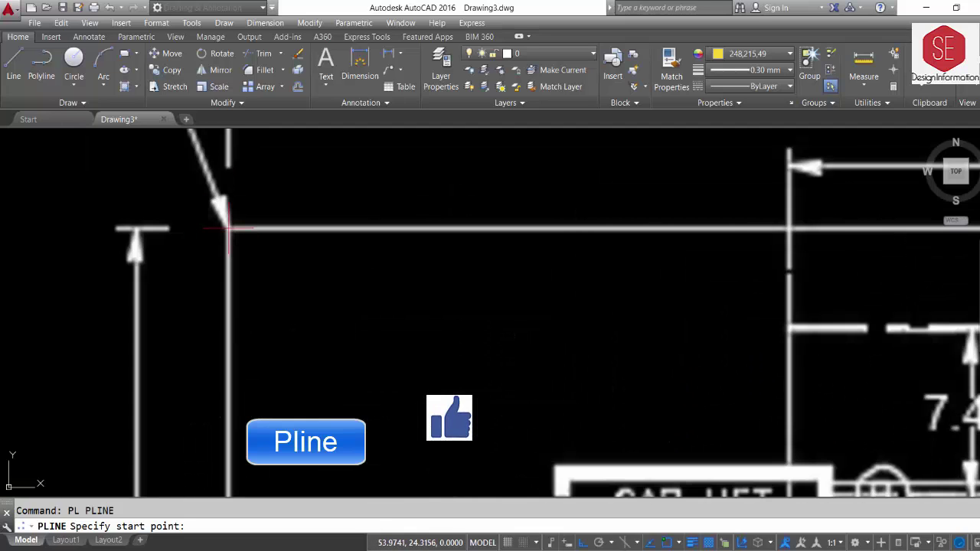
left_click(228, 228)
scroll(229, 228, "down", 3)
middle_click_drag(780, 209, 757, 228)
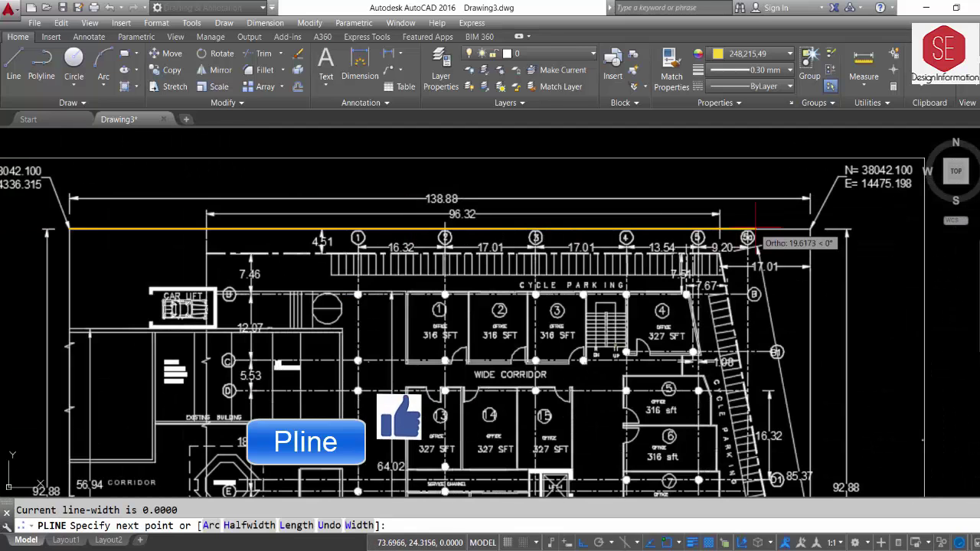
scroll(809, 222, "up", 4)
scroll(802, 221, "up", 4)
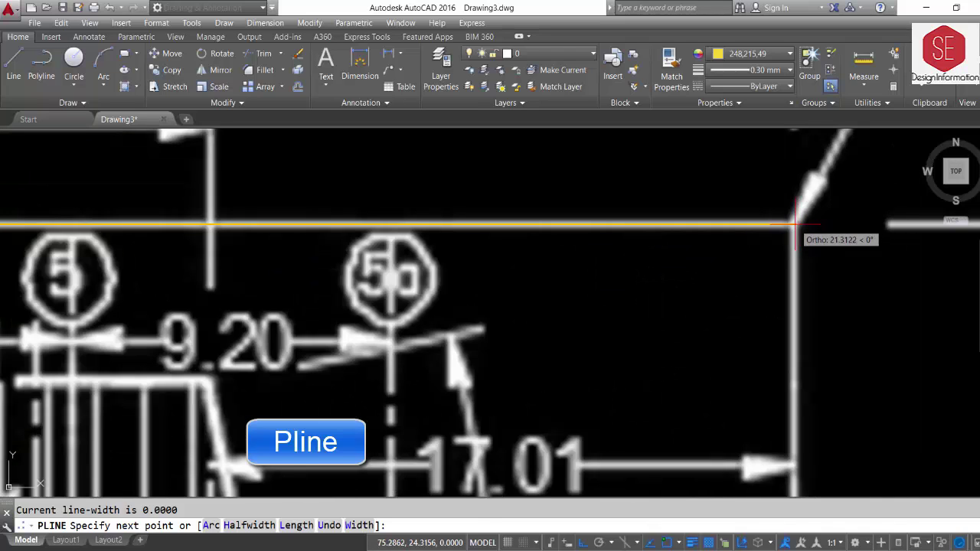
left_click(793, 224)
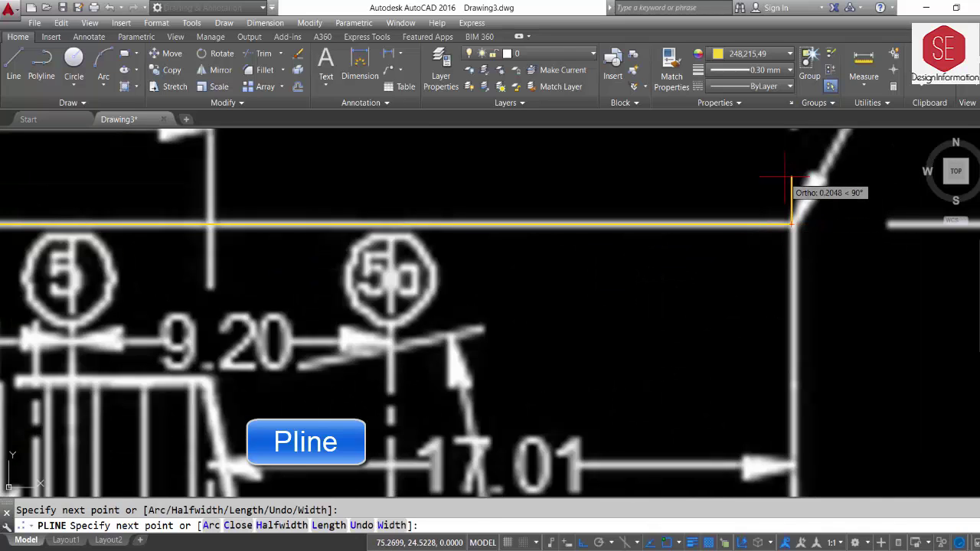
scroll(791, 179, "down", 4)
key("Escape")
Clear the selection and zoom out to view the whole plan
scroll(789, 186, "down", 1)
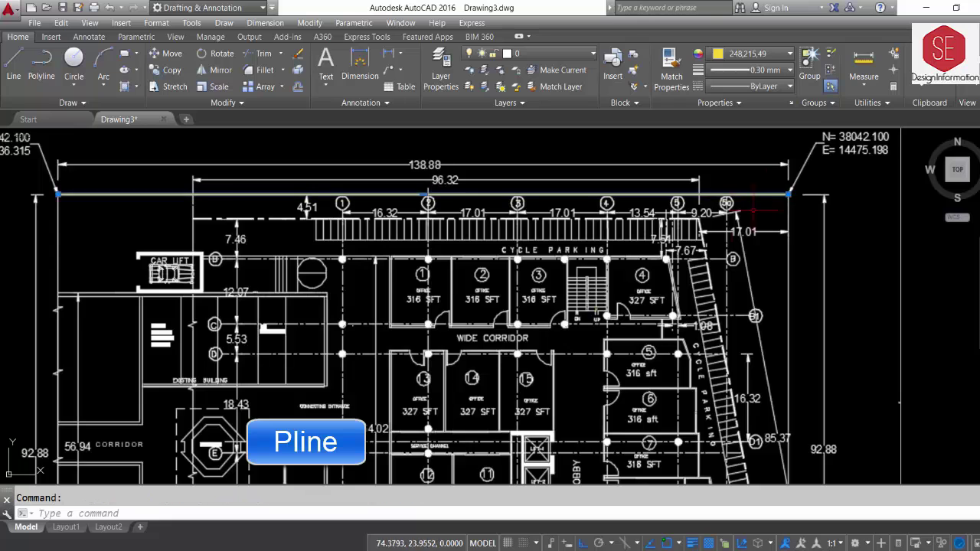
scroll(152, 229, "down", 1)
scroll(553, 217, "down", 2)
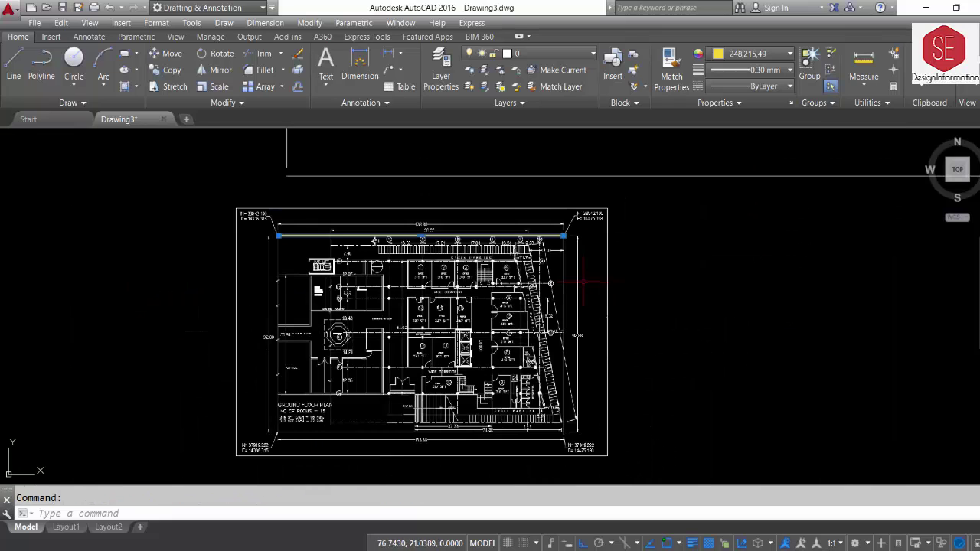
key("Escape")
middle_click_drag(563, 244, 536, 326)
scroll(545, 352, "down", 2)
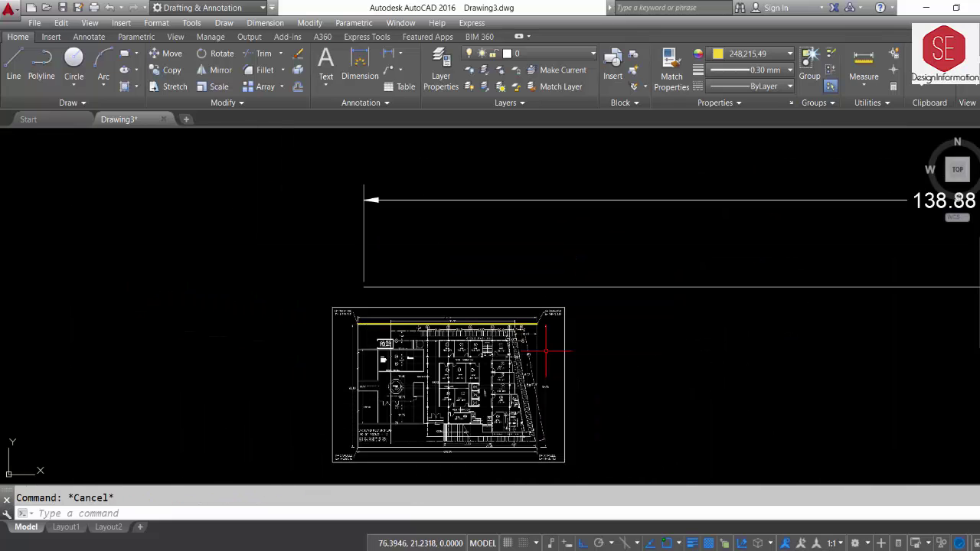
scroll(431, 269, "down", 2)
scroll(598, 286, "down", 1)
type("AL")
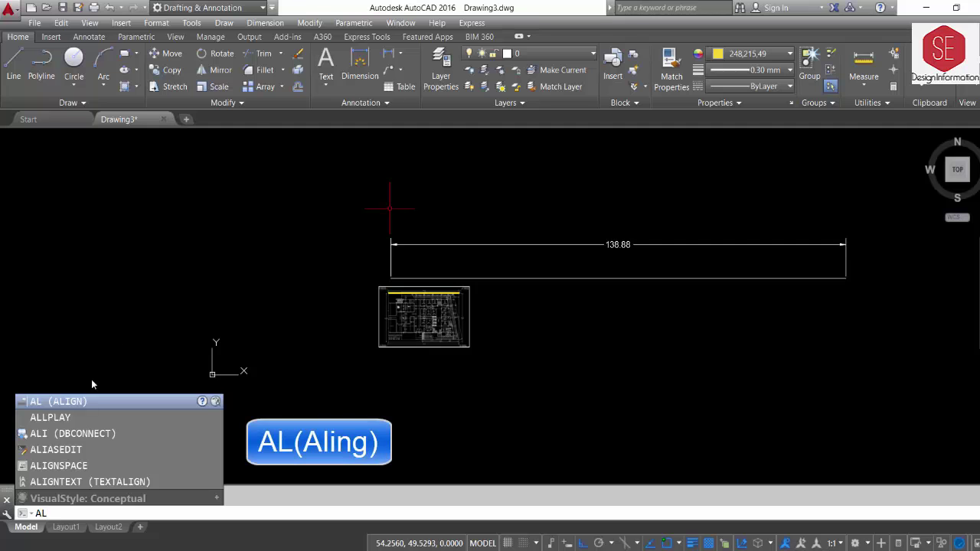
Align the image and yellow line, matching the line's left end to the dimension's left end
left_click(86, 402)
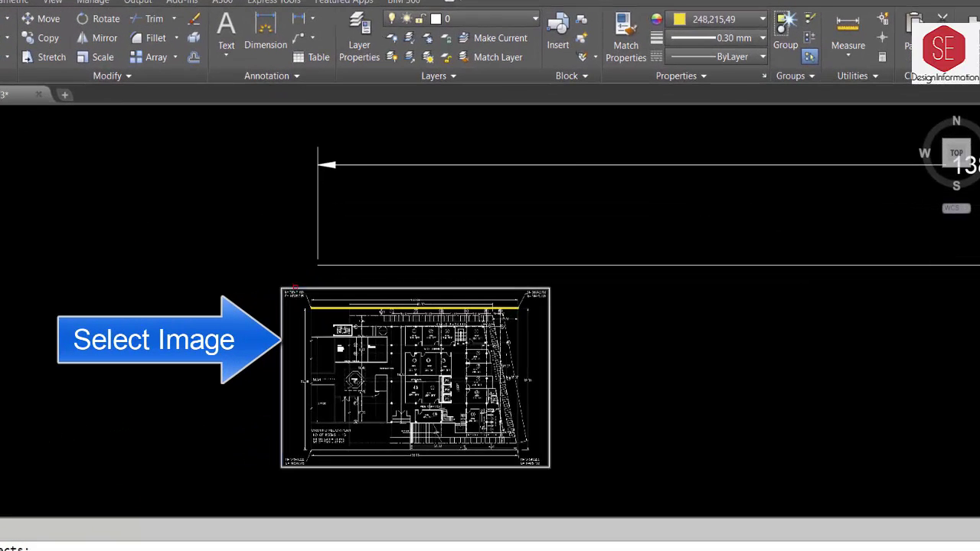
left_click(295, 289)
left_click(330, 306)
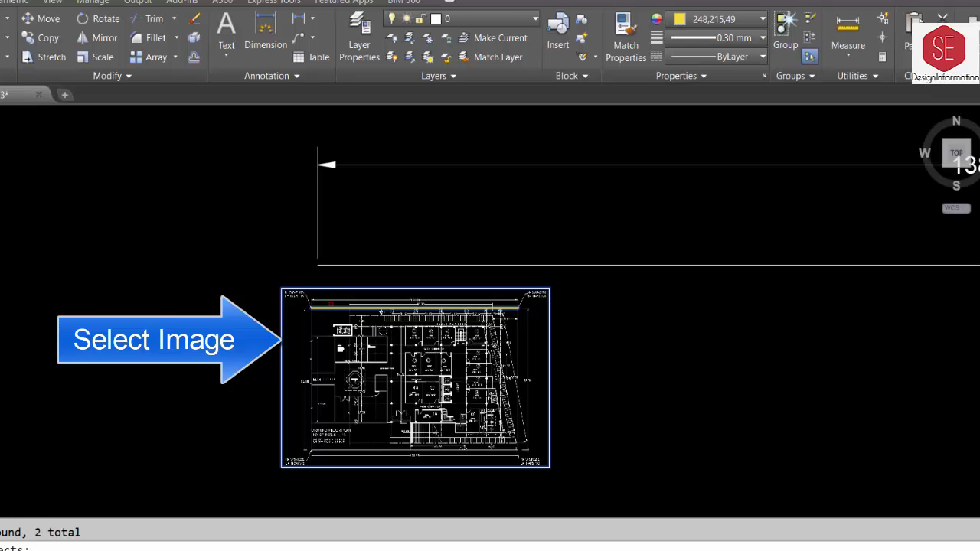
right_click(269, 217)
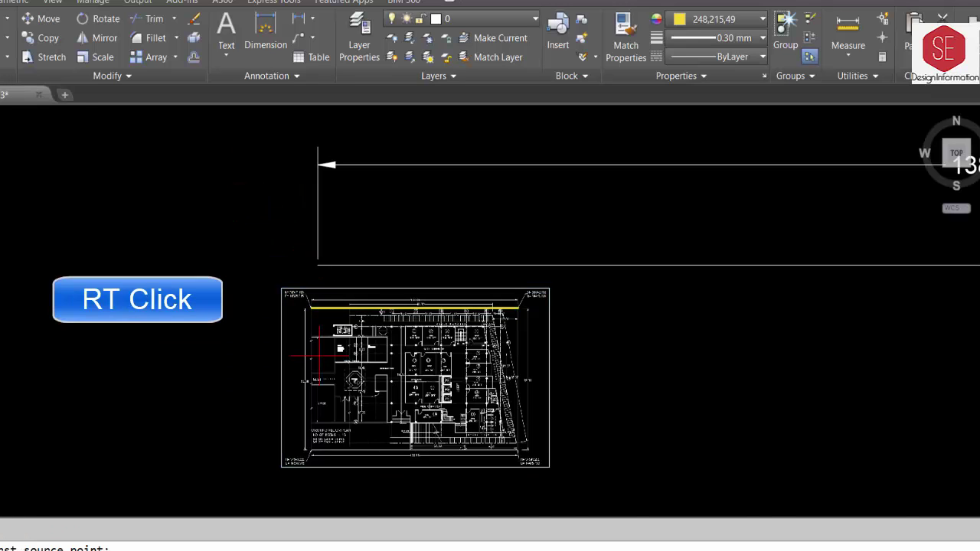
scroll(319, 354, "up", 4)
left_click(299, 281)
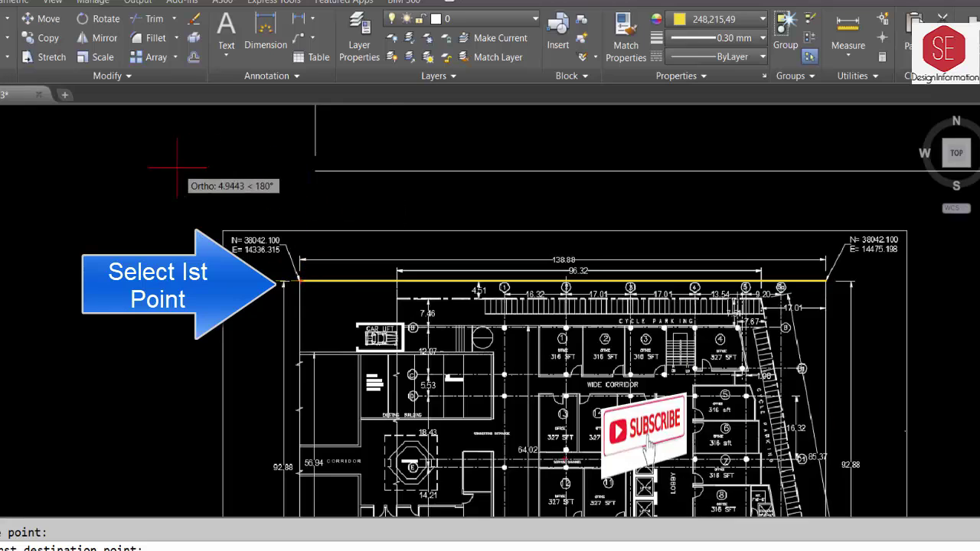
left_click(314, 171)
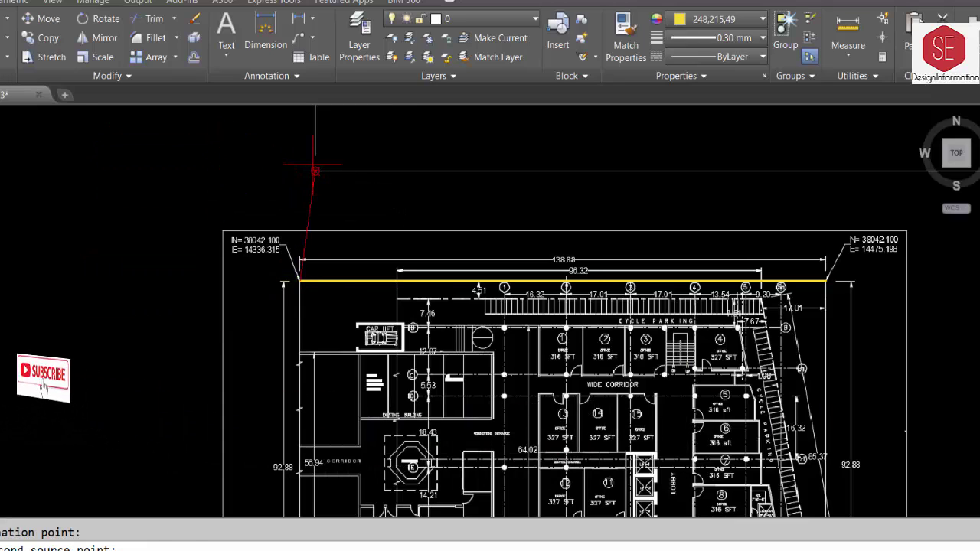
Match the line's right end to the dimension's right end and scale the plan to fit
key("F8")
scroll(258, 179, "down", 2)
scroll(372, 212, "down", 2)
scroll(428, 210, "up", 5)
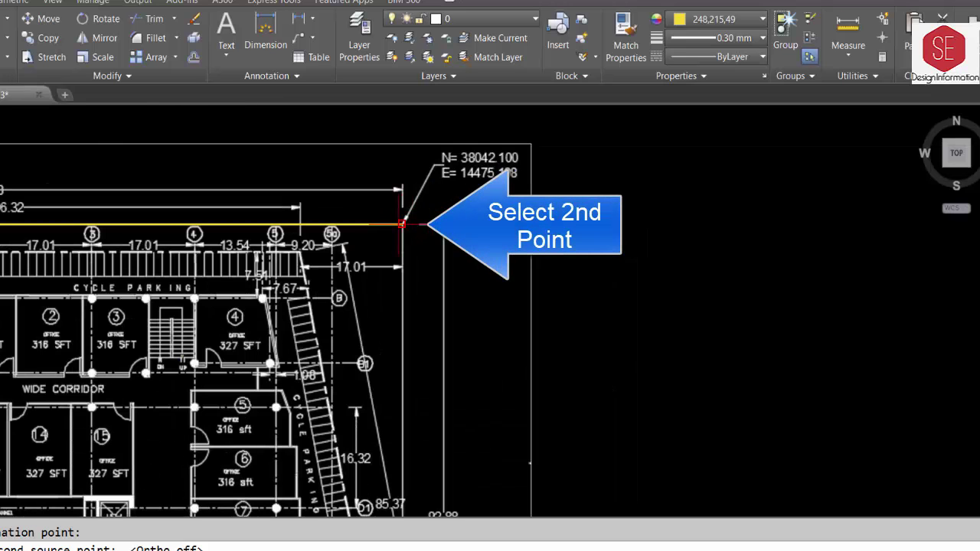
left_click(401, 224)
scroll(402, 224, "down", 5)
scroll(163, 322, "up", 2)
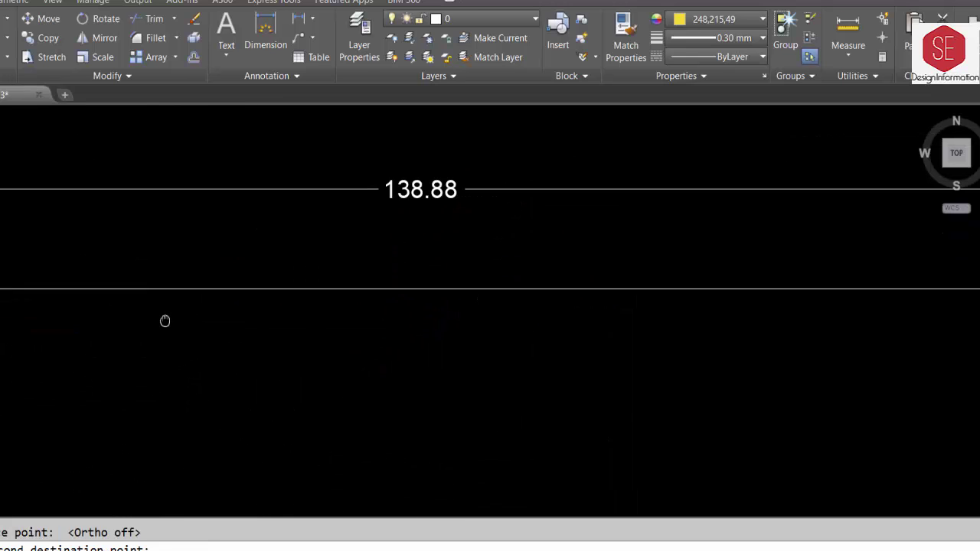
scroll(306, 310, "down", 4)
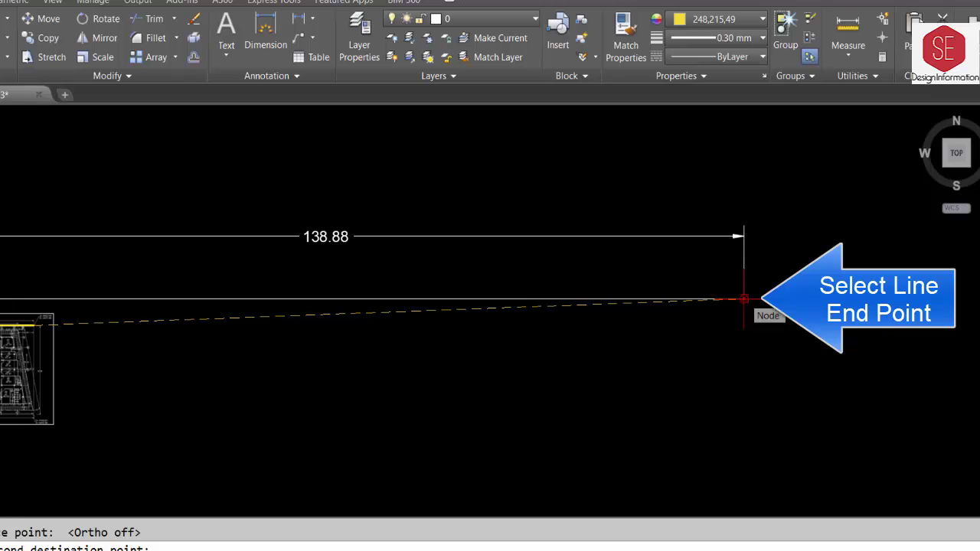
left_click(743, 298)
right_click(525, 181)
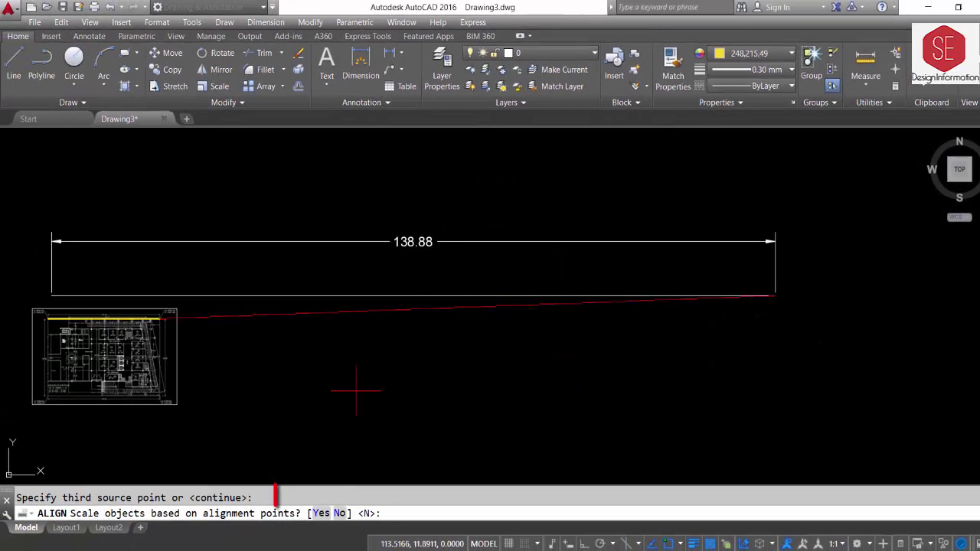
type("Y")
key("Return")
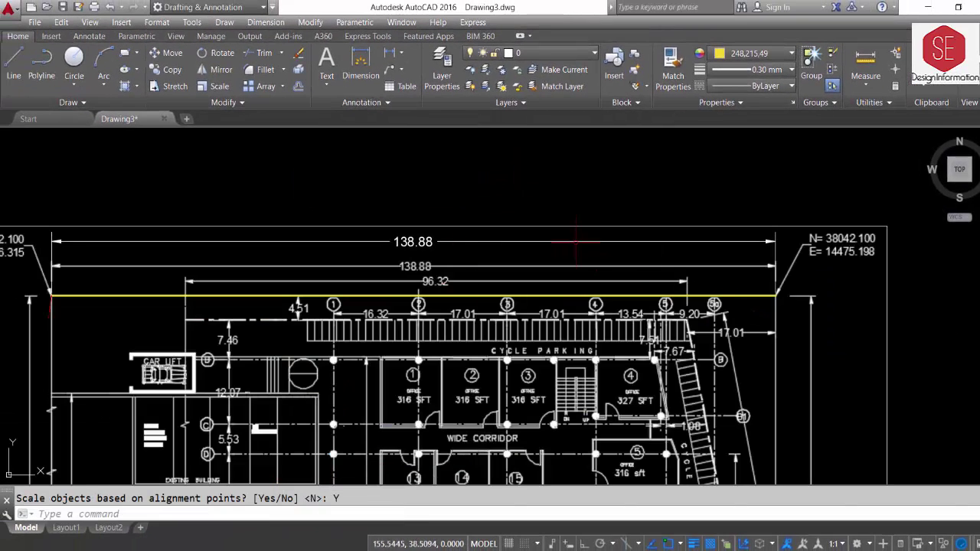
left_click(386, 242)
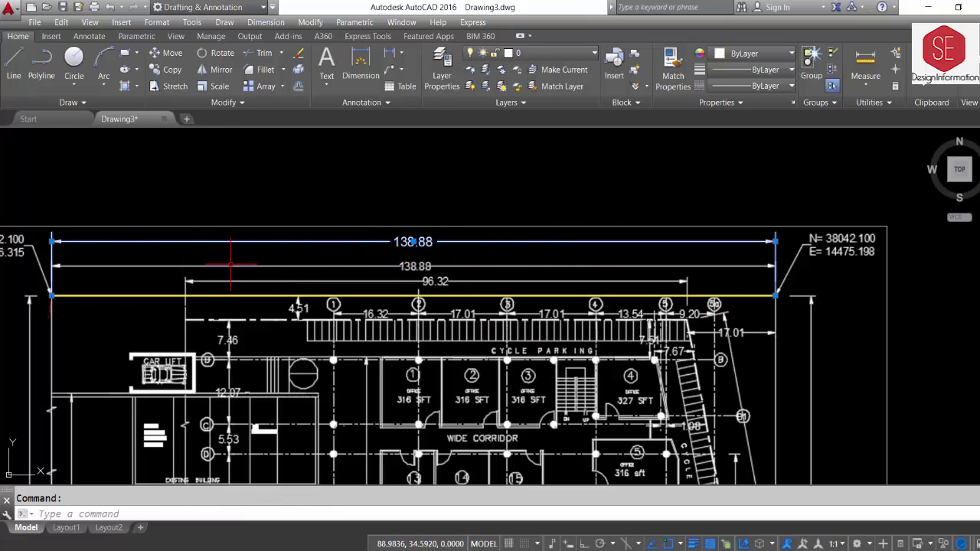
type("e")
type("E")
Replace the old dimension with a new 138.88 linear dimension above the top yellow line
key("Return")
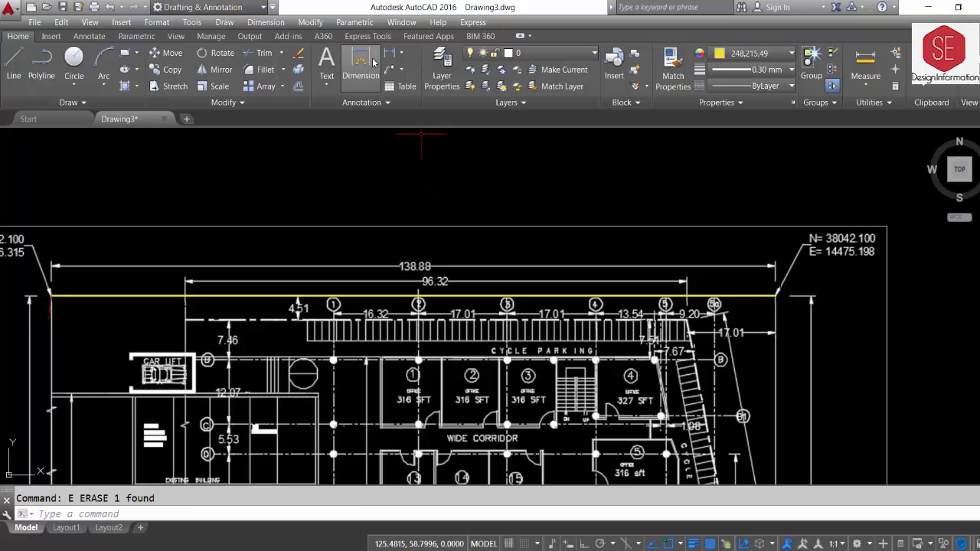
left_click(360, 62)
left_click(51, 296)
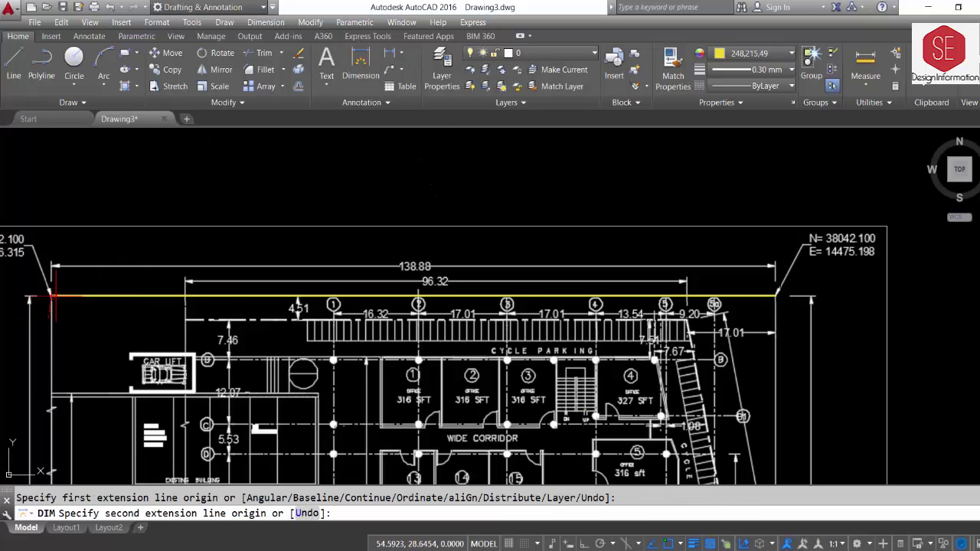
left_click(776, 295)
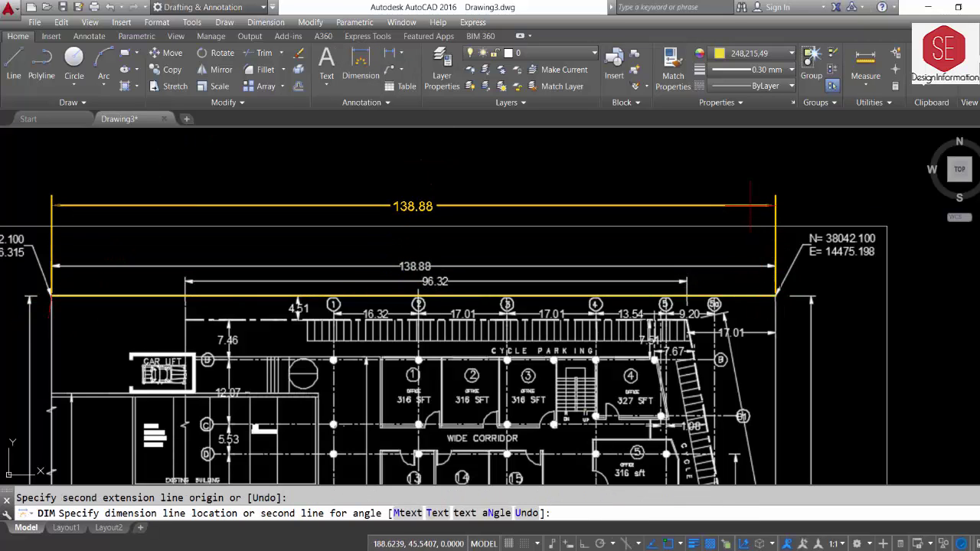
left_click(427, 205)
scroll(427, 197, "down", 2)
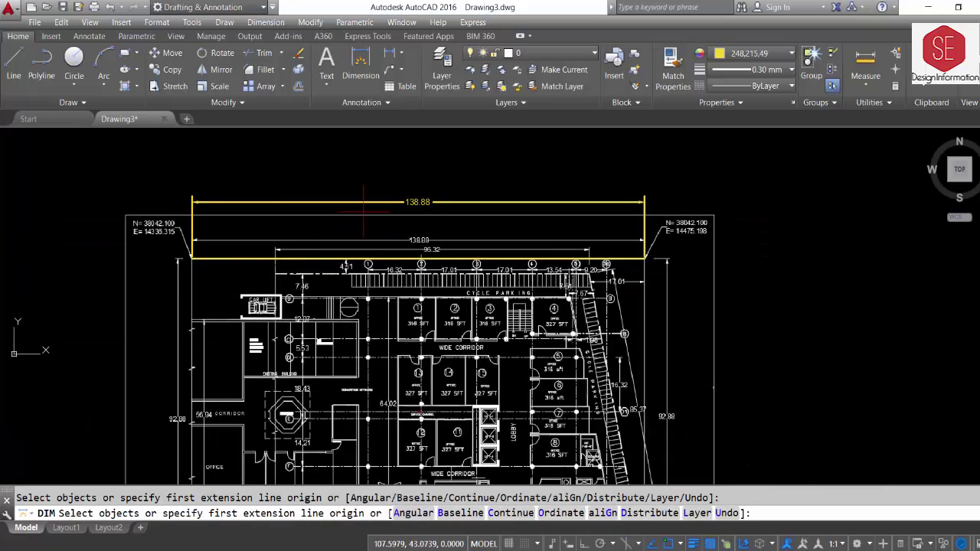
scroll(352, 276, "up", 3)
scroll(252, 229, "down", 2)
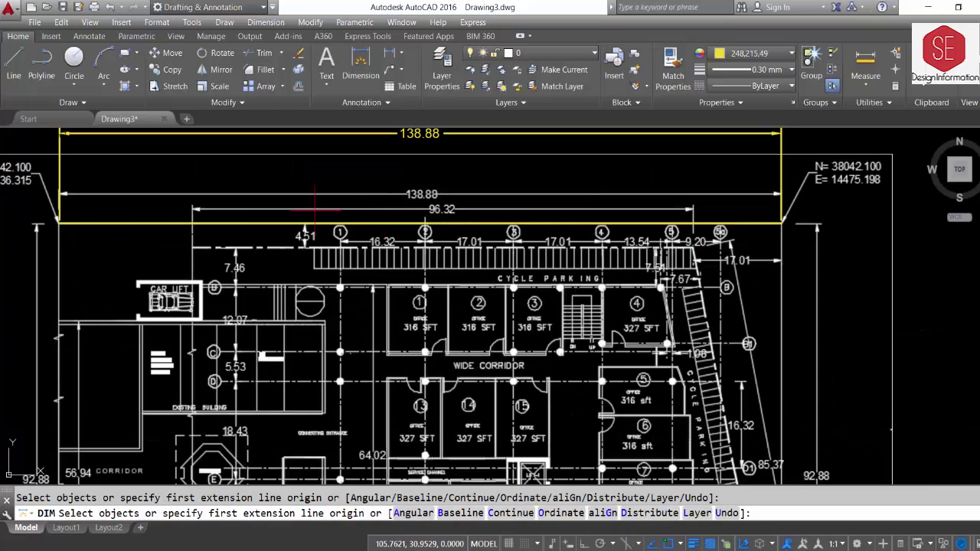
scroll(232, 220, "down", 1)
scroll(103, 379, "up", 2)
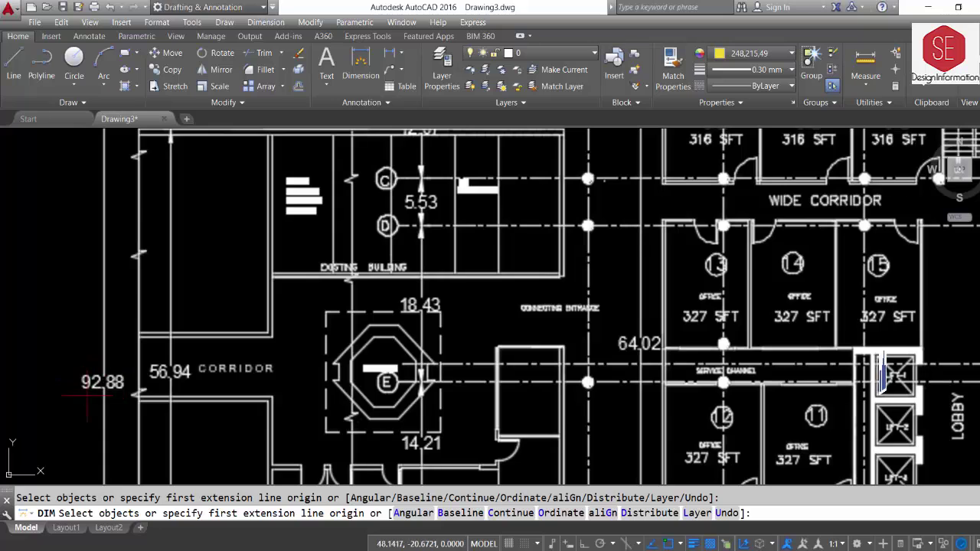
scroll(86, 397, "down", 1)
scroll(123, 370, "down", 1)
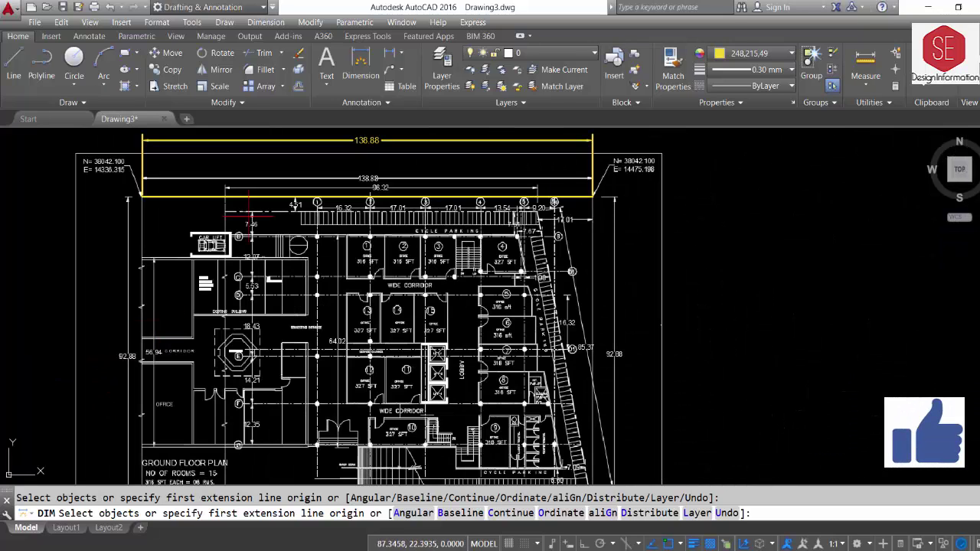
key("Escape")
type("d")
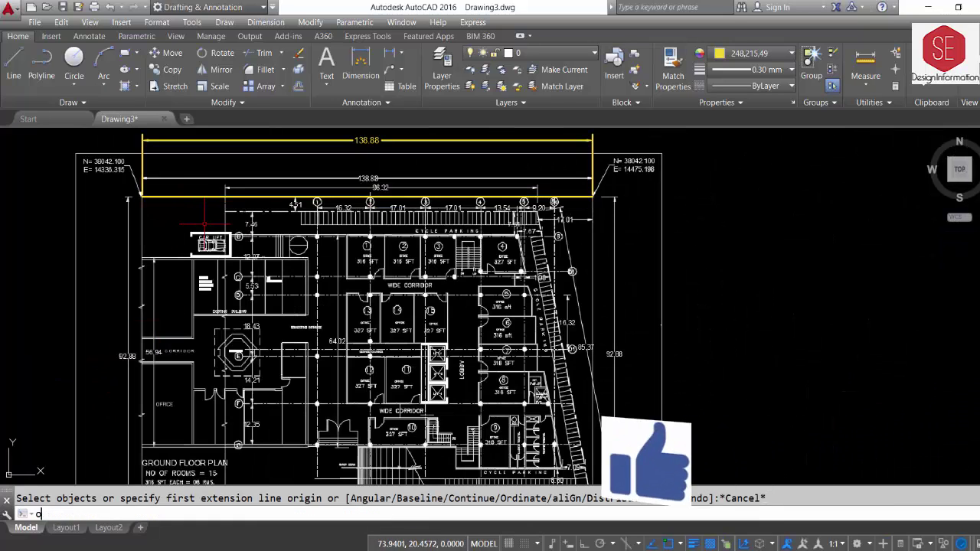
Offset the top yellow line 92.88 downward so it runs along the plan's bottom edge
type("o")
key("Return")
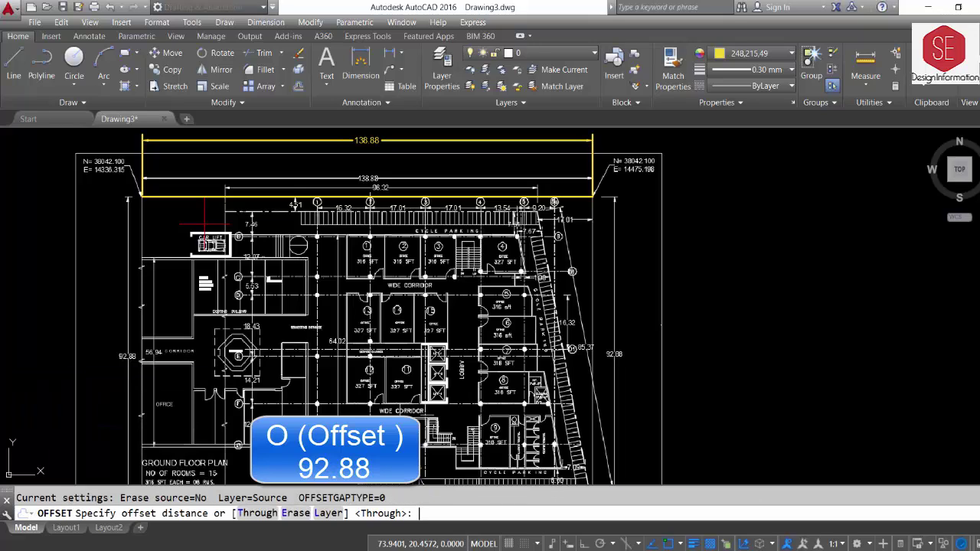
key("Return")
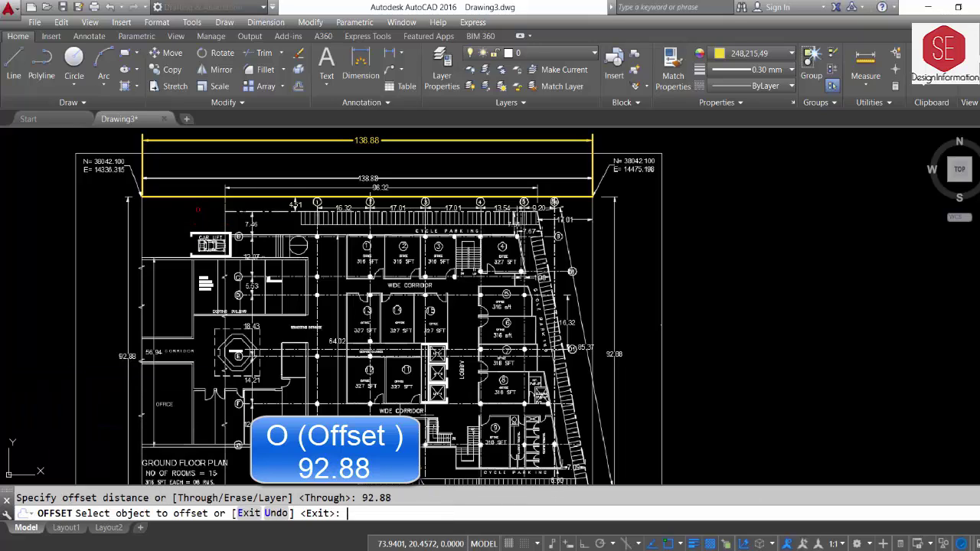
left_click(168, 197)
scroll(170, 195, "down", 1)
left_click(170, 209)
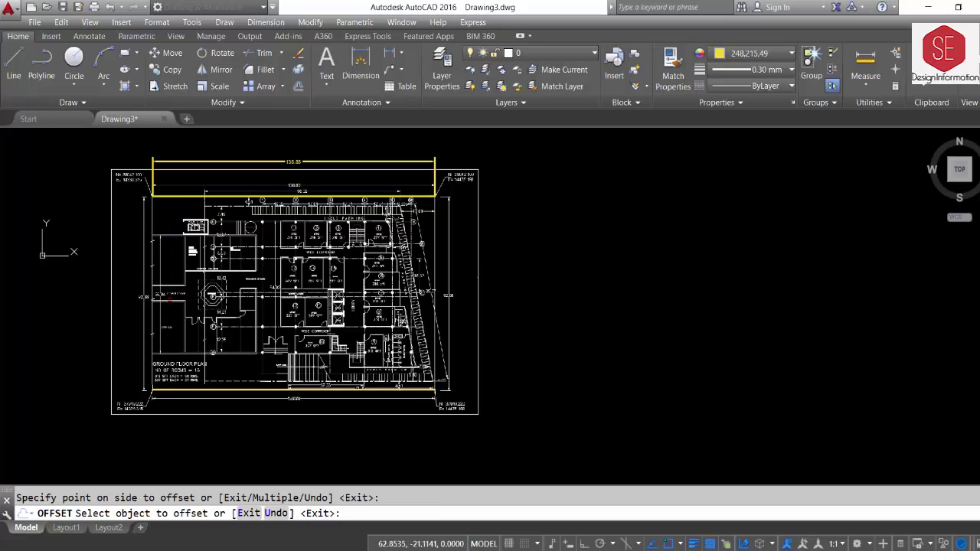
scroll(462, 422, "up", 2)
scroll(401, 346, "up", 3)
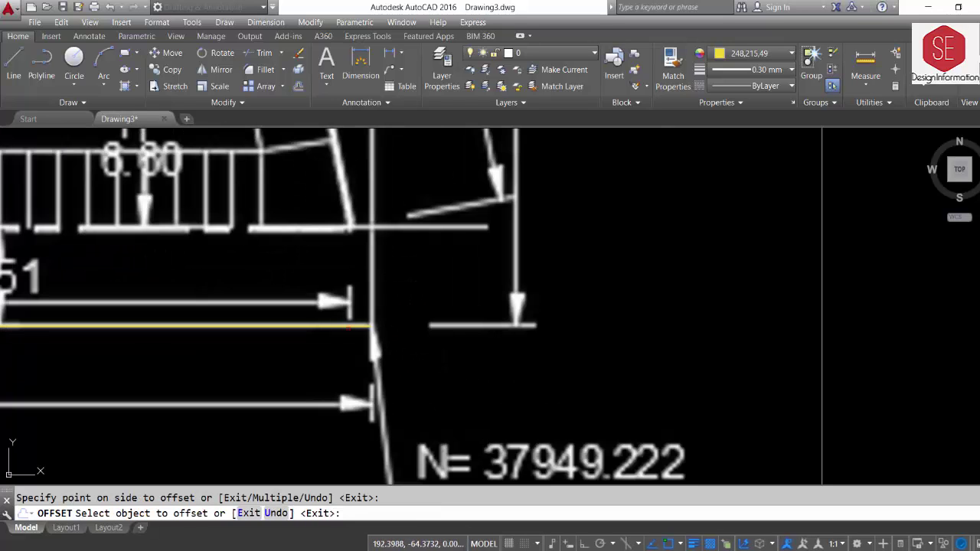
scroll(213, 310, "down", 4)
middle_click_drag(214, 310, 416, 383)
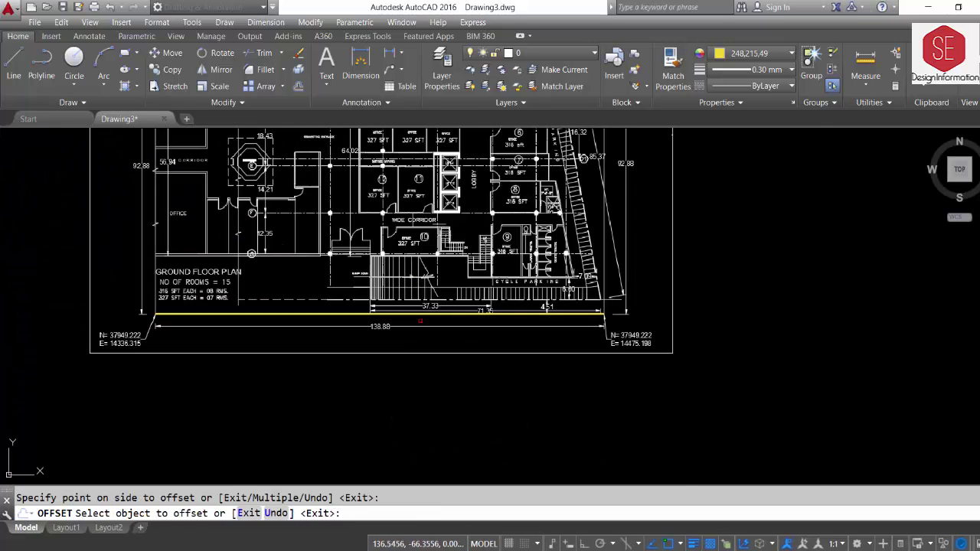
key("Escape")
middle_click_drag(229, 295, 242, 353)
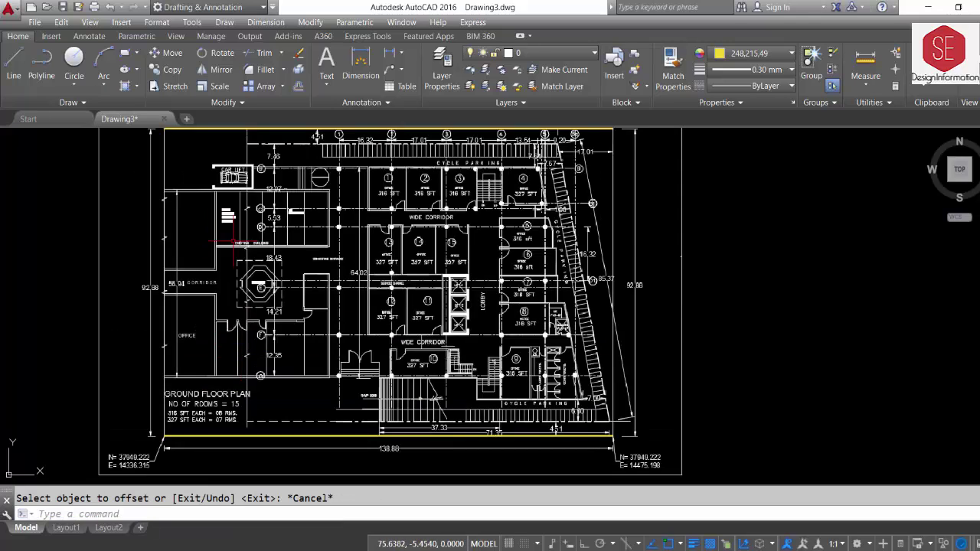
scroll(234, 243, "down", 2)
type("PL")
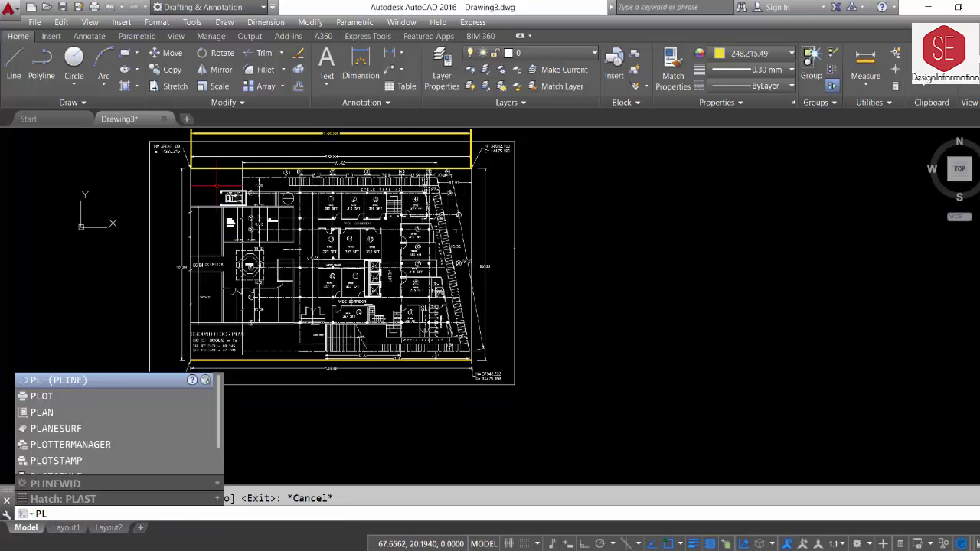
Draw a polyline from the top-left grid corner down to the bottom-left corner
key("Return")
left_click(190, 167)
scroll(185, 357, "up", 2)
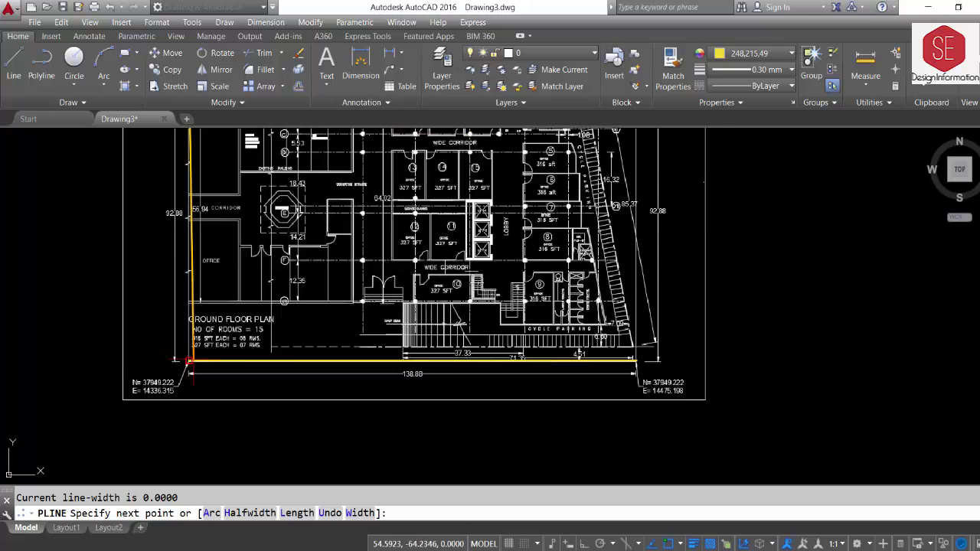
scroll(185, 360, "up", 2)
left_click(185, 361)
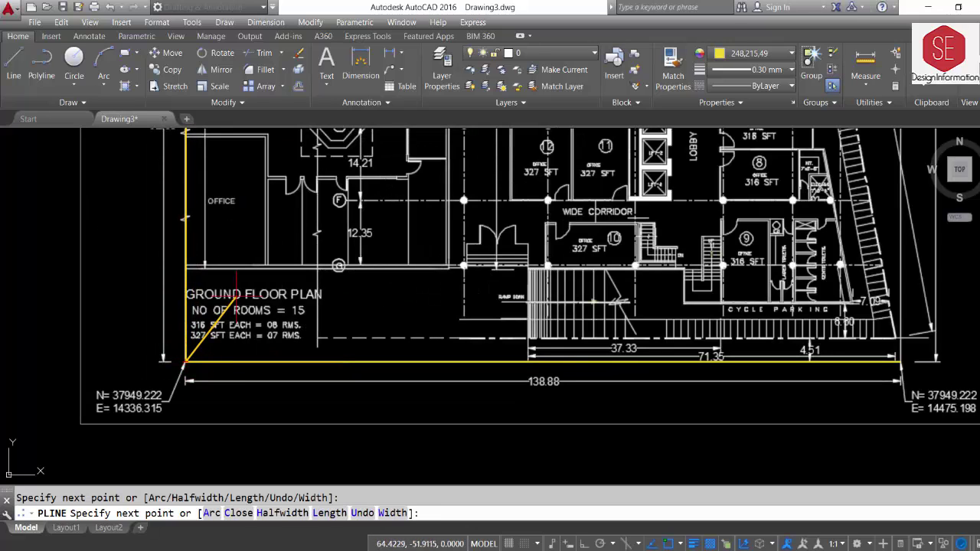
key("Return")
scroll(185, 361, "down", 4)
middle_click_drag(223, 134, 223, 226)
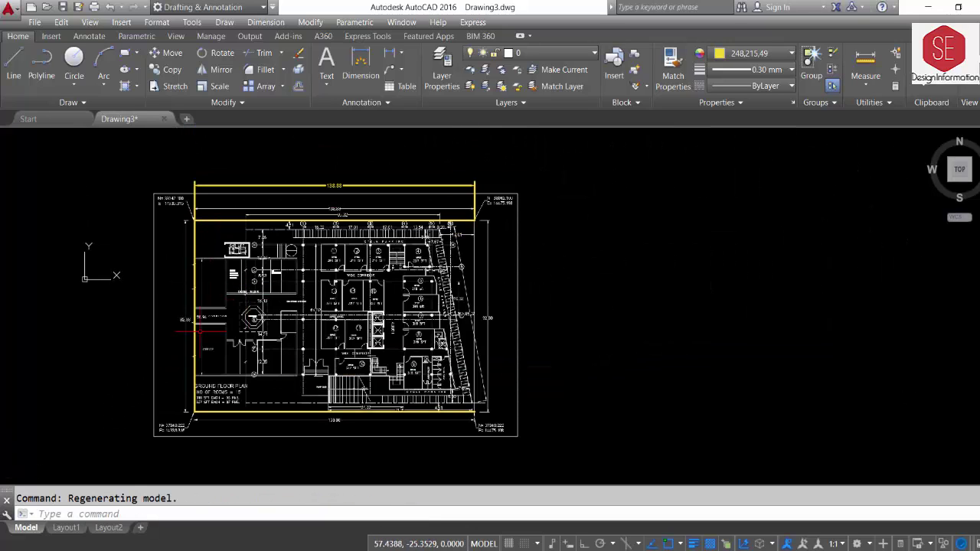
scroll(333, 191, "up", 2)
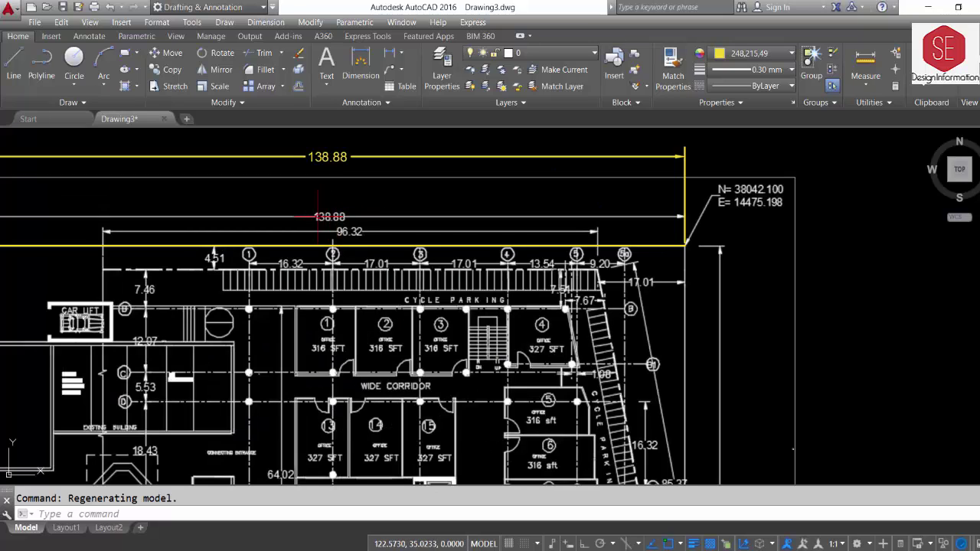
scroll(331, 212, "down", 3)
Offset the left vertical line 138.88 to the right to form the plan's right edge
type("o")
key("Return")
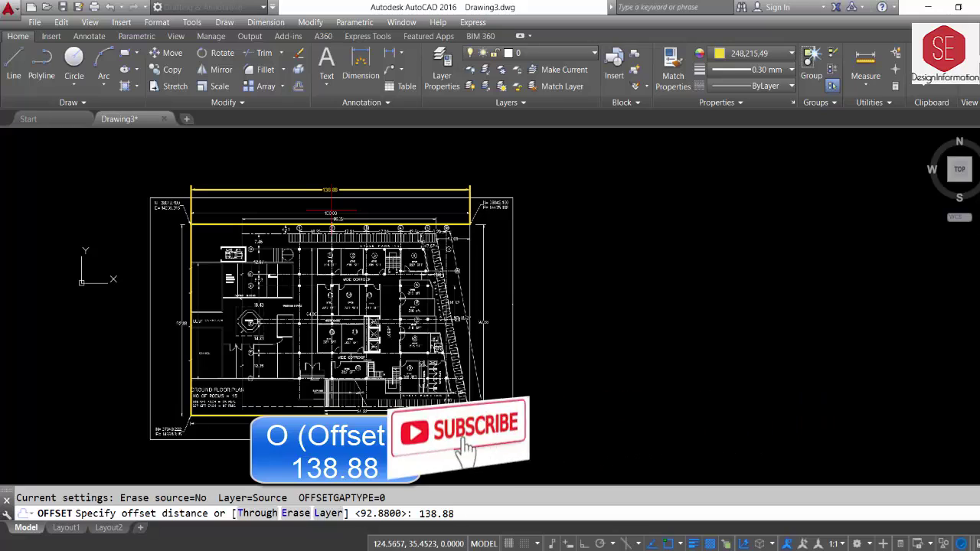
key("Return")
left_click(192, 242)
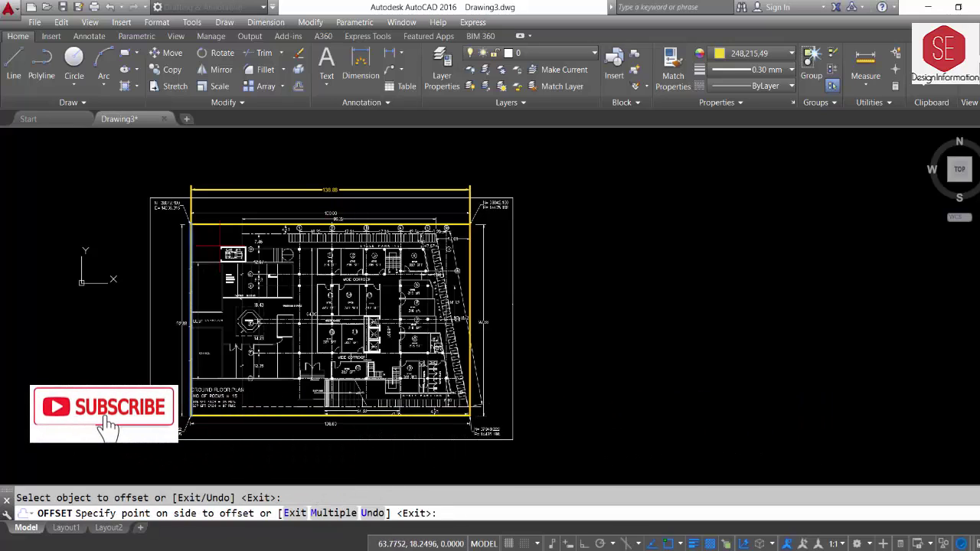
left_click(482, 231)
scroll(482, 231, "up", 4)
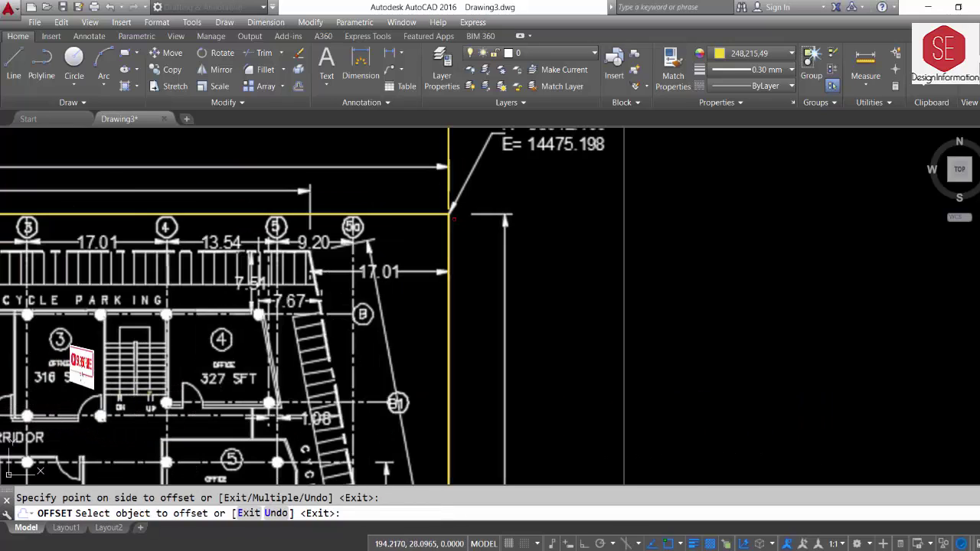
key("Escape")
scroll(460, 201, "down", 4)
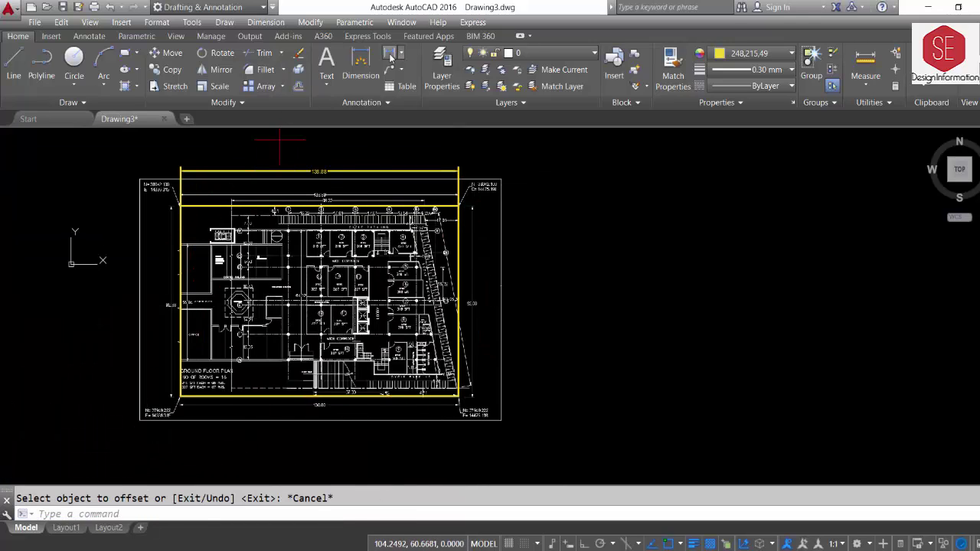
Add a 92.88 linear dimension along the right grid line
left_click(390, 52)
left_click(460, 205)
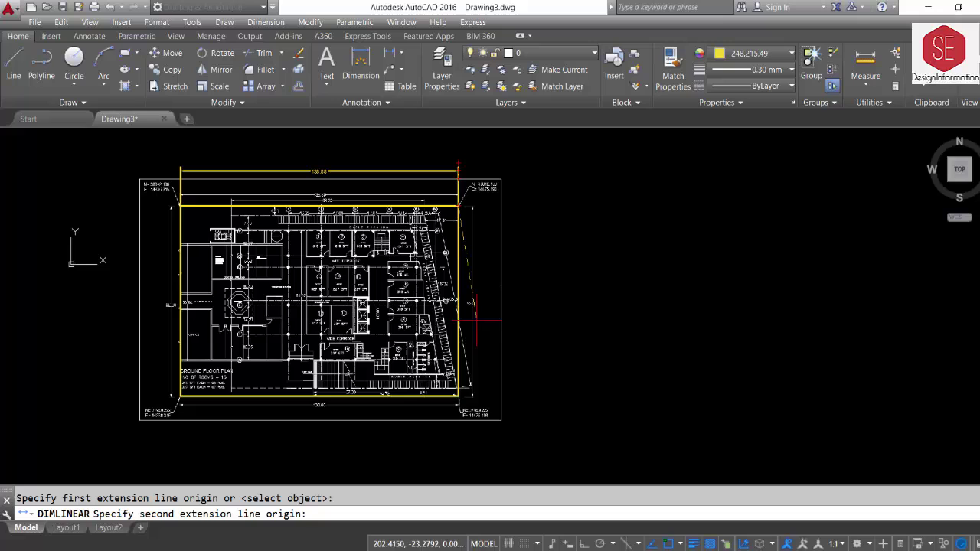
left_click(458, 396)
left_click(487, 322)
scroll(484, 320, "up", 5)
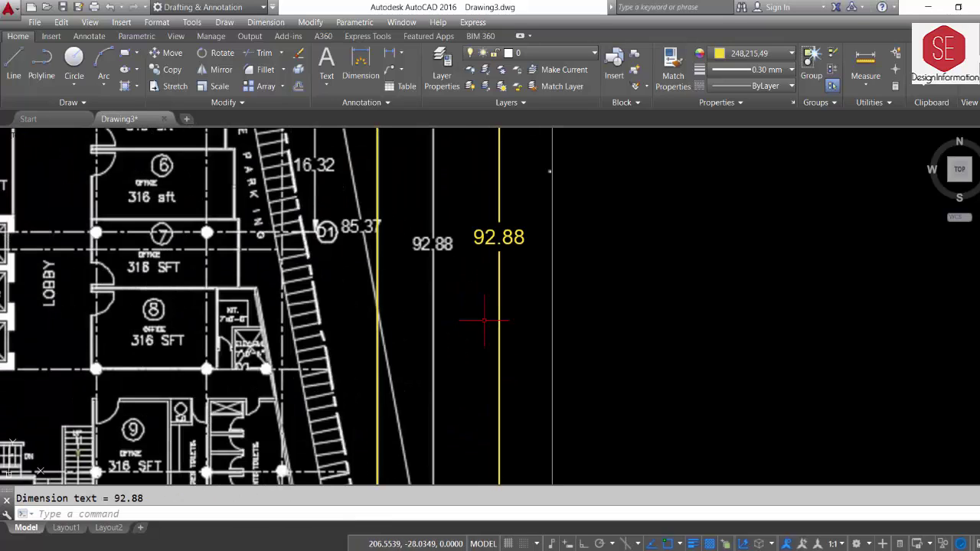
scroll(453, 337, "down", 5)
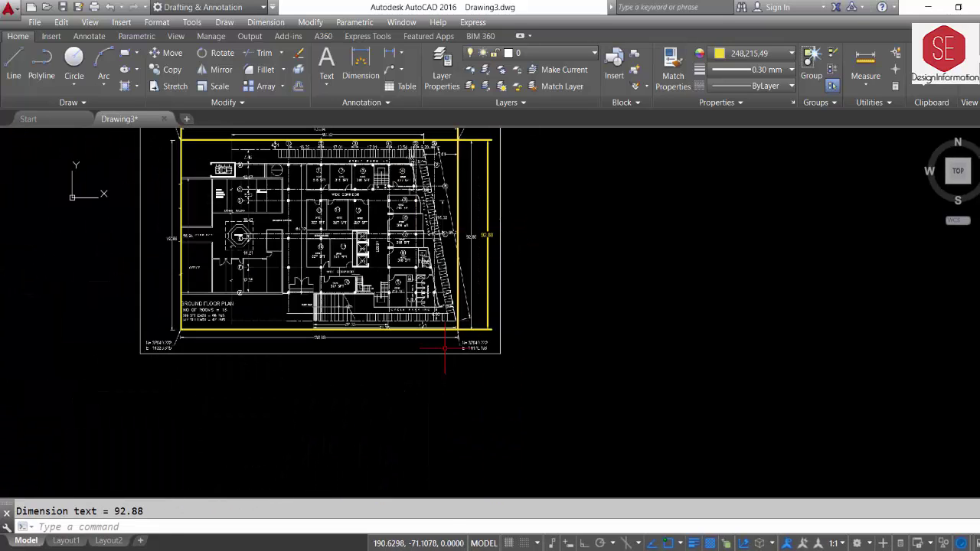
Add a 138.88 linear dimension below the bottom grid line
left_click(366, 66)
scroll(464, 331, "up", 4)
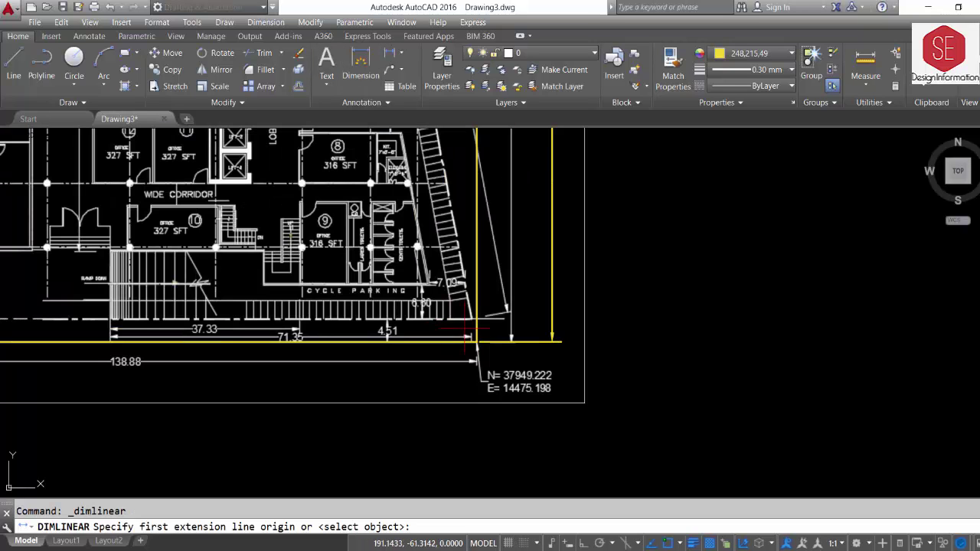
left_click(476, 342)
scroll(476, 342, "down", 4)
scroll(260, 325, "up", 2)
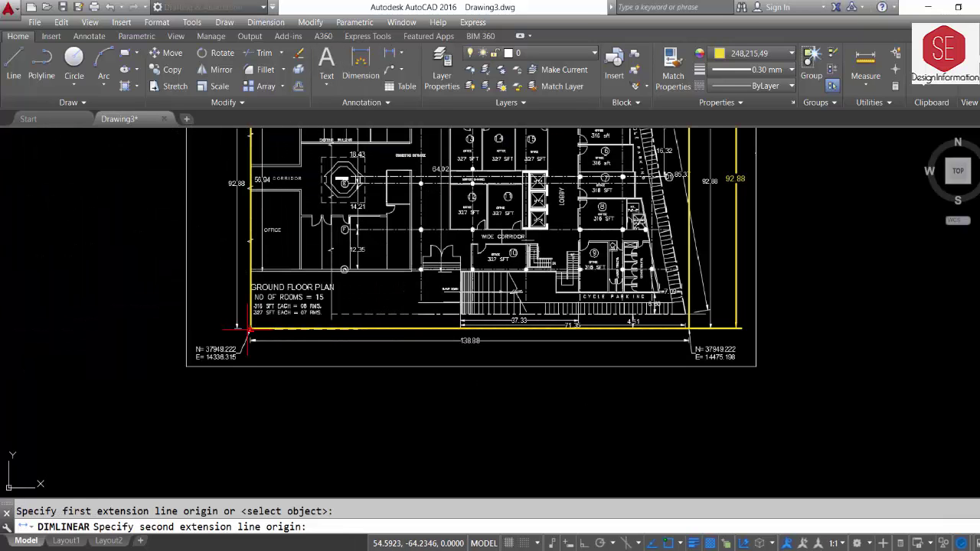
scroll(251, 329, "up", 4)
left_click(253, 329)
scroll(253, 329, "down", 2)
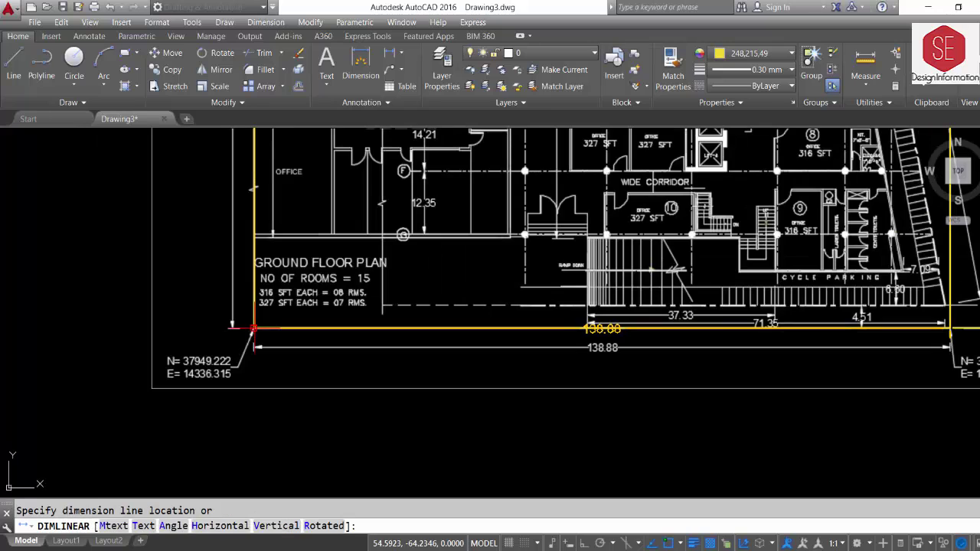
left_click(400, 364)
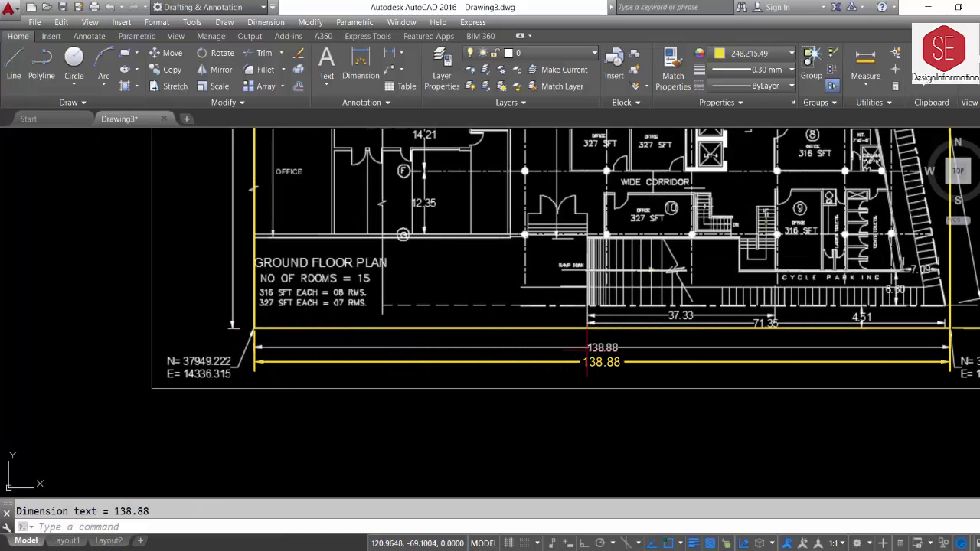
Add a 92.88 linear dimension along the left grid line, then zoom out over the plan
key("Return")
left_click(252, 329)
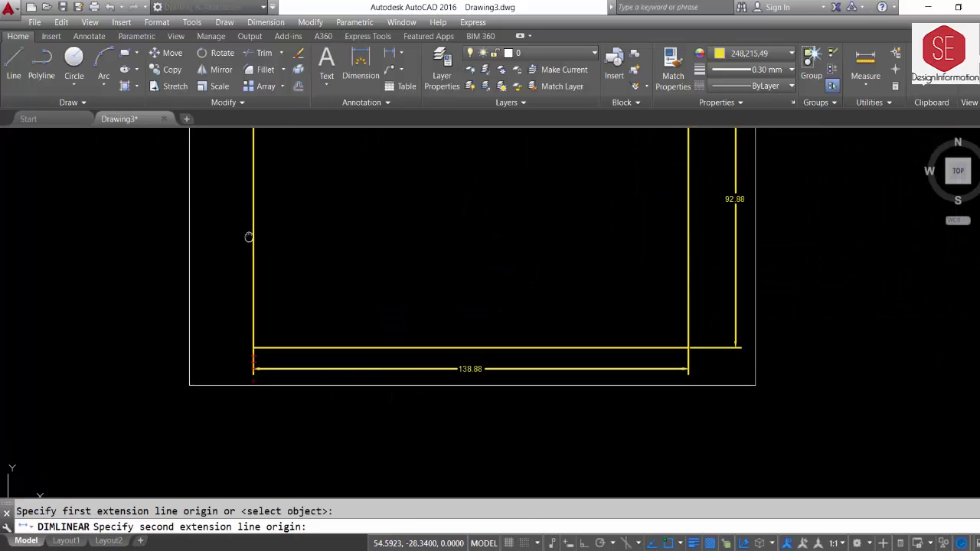
middle_click_drag(249, 237, 255, 212)
left_click(270, 171)
left_click(237, 337)
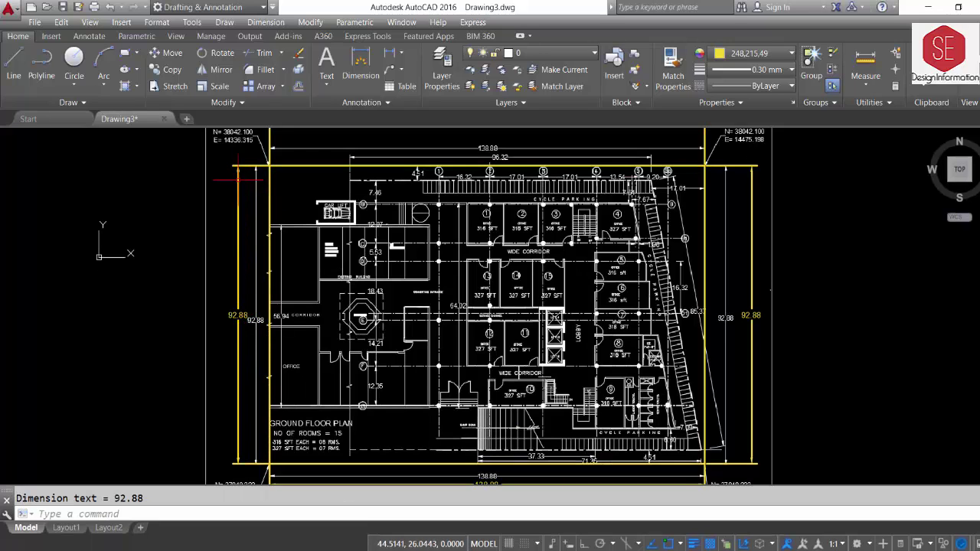
scroll(239, 343, "up", 4)
scroll(212, 342, "down", 2)
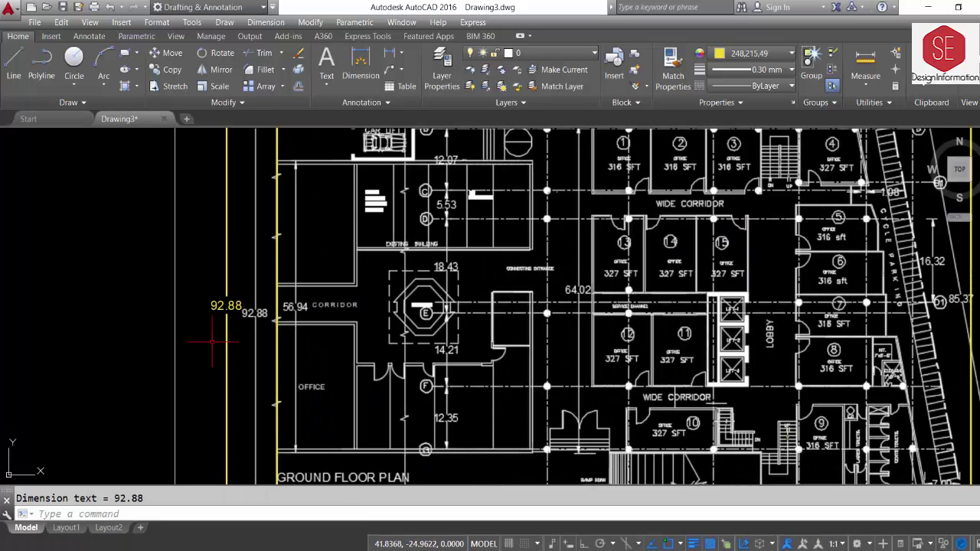
scroll(305, 365, "down", 2)
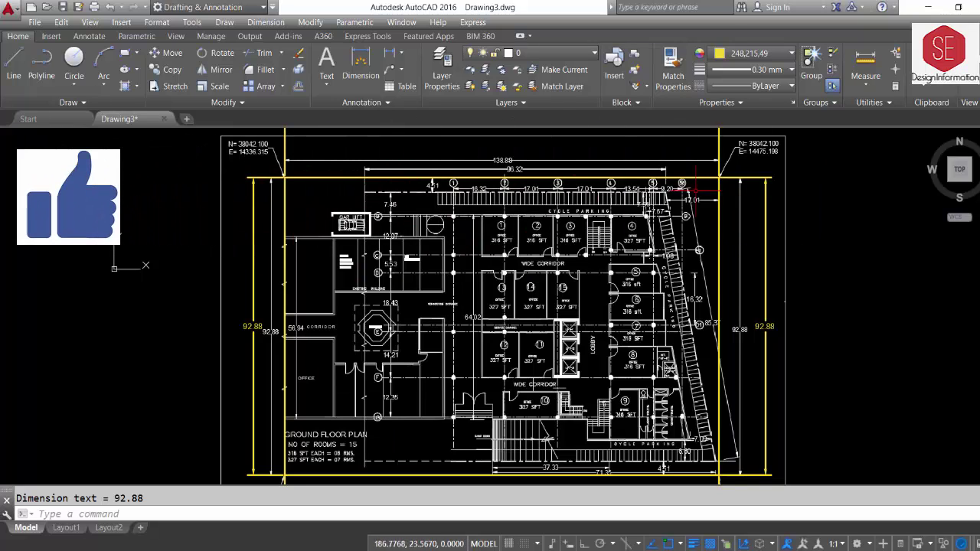
scroll(379, 241, "down", 2)
scroll(429, 172, "up", 2)
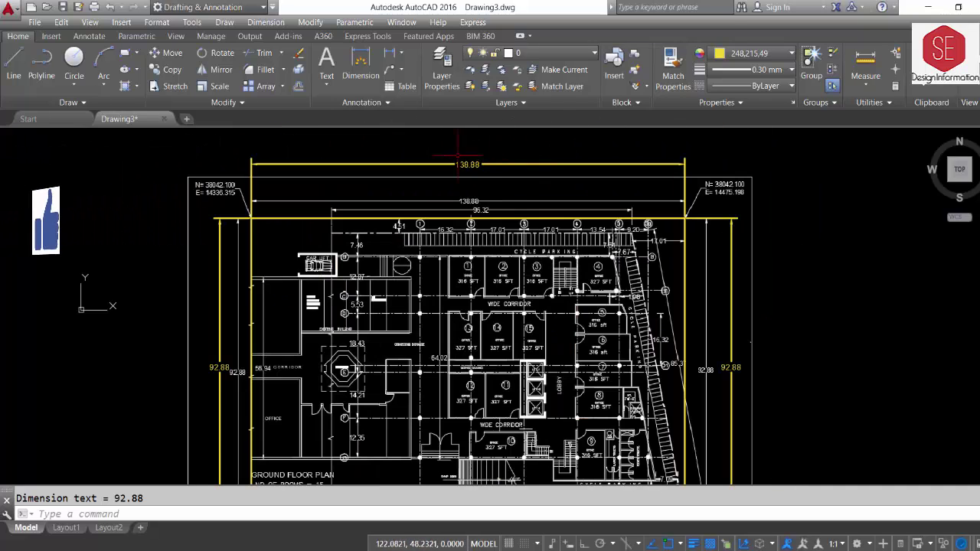
scroll(226, 190, "up", 4)
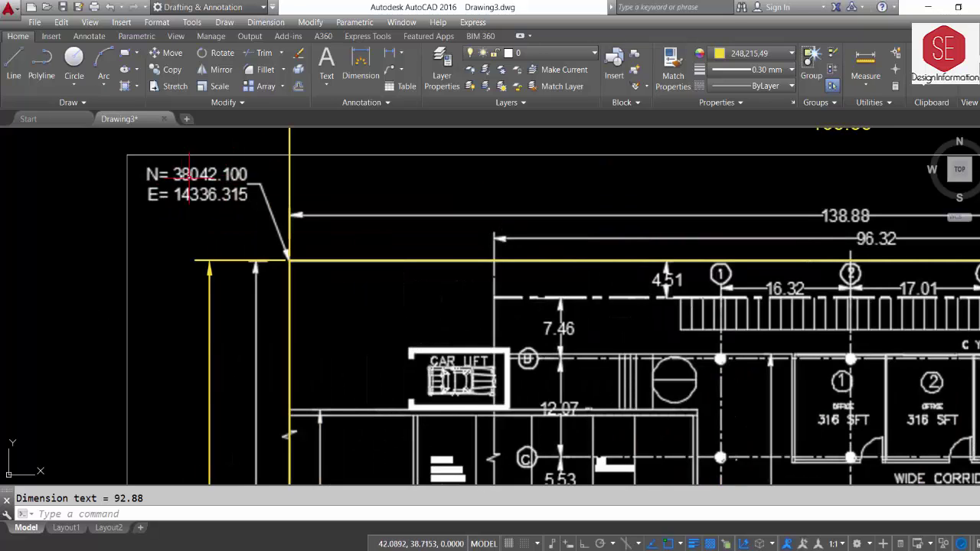
scroll(199, 178, "down", 4)
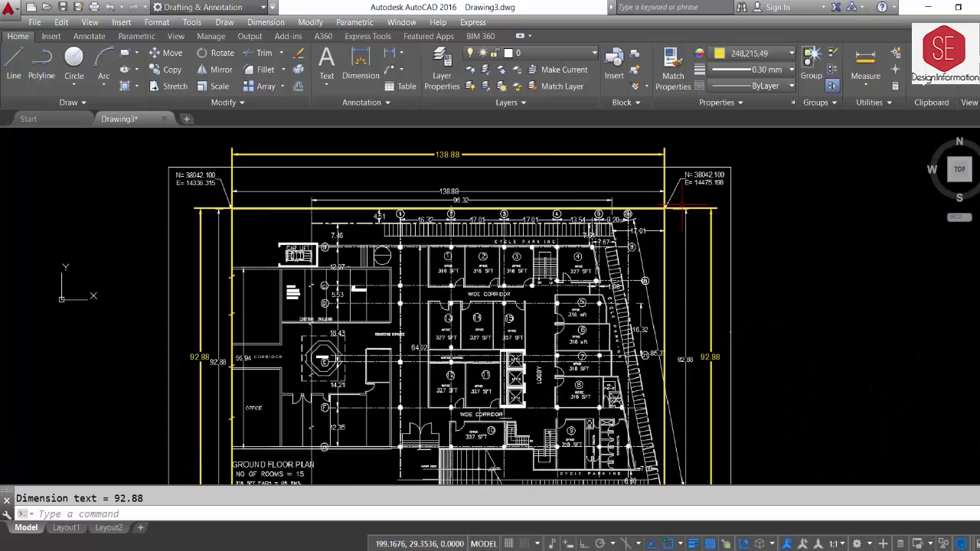
scroll(684, 207, "down", 2)
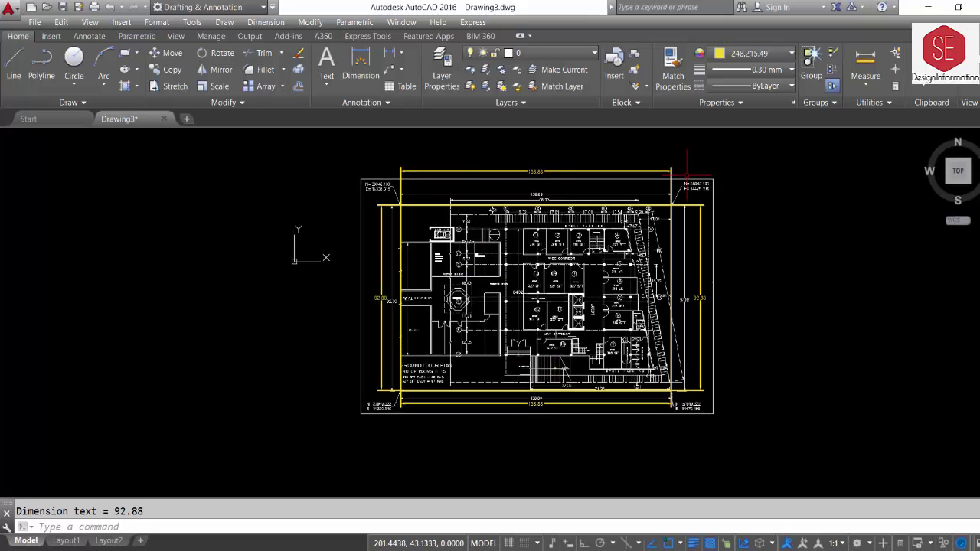
Move the plan and grid from its top-left grid corner to 14336.315,38042.1
type("m")
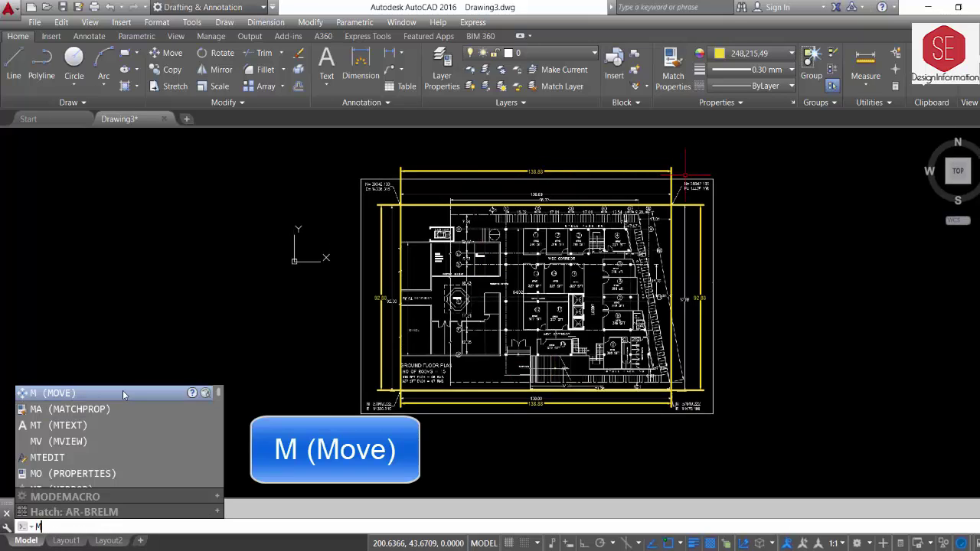
left_click(85, 395)
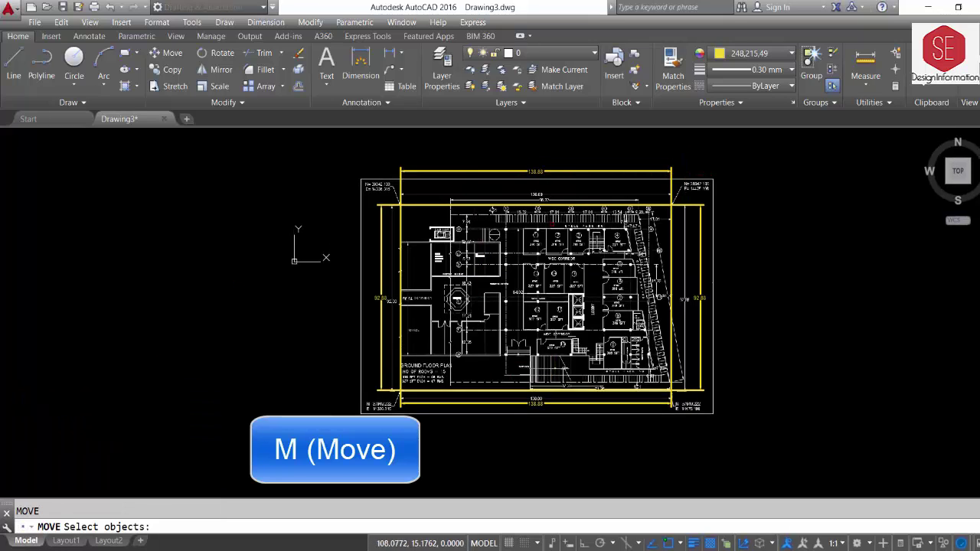
left_click(774, 136)
left_click(304, 465)
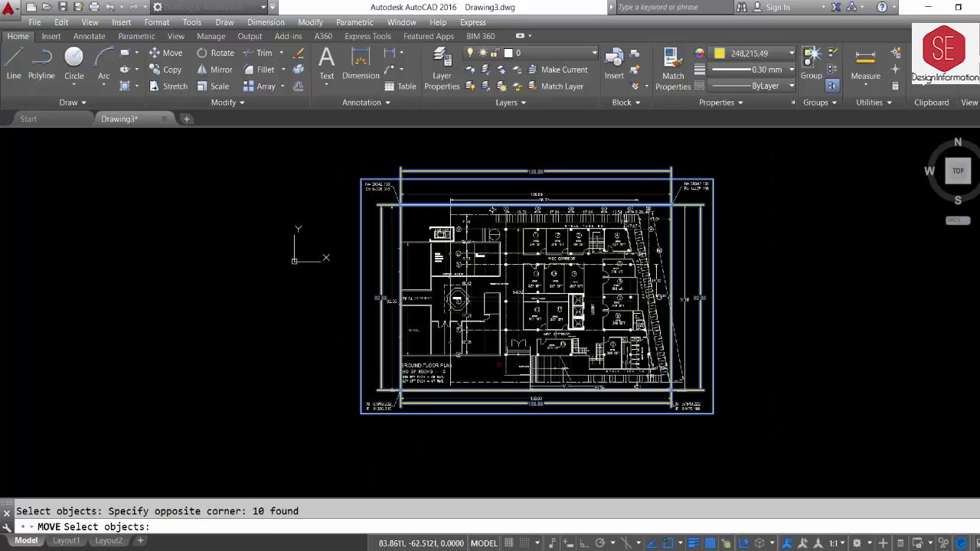
scroll(386, 170, "up", 4)
key("Return")
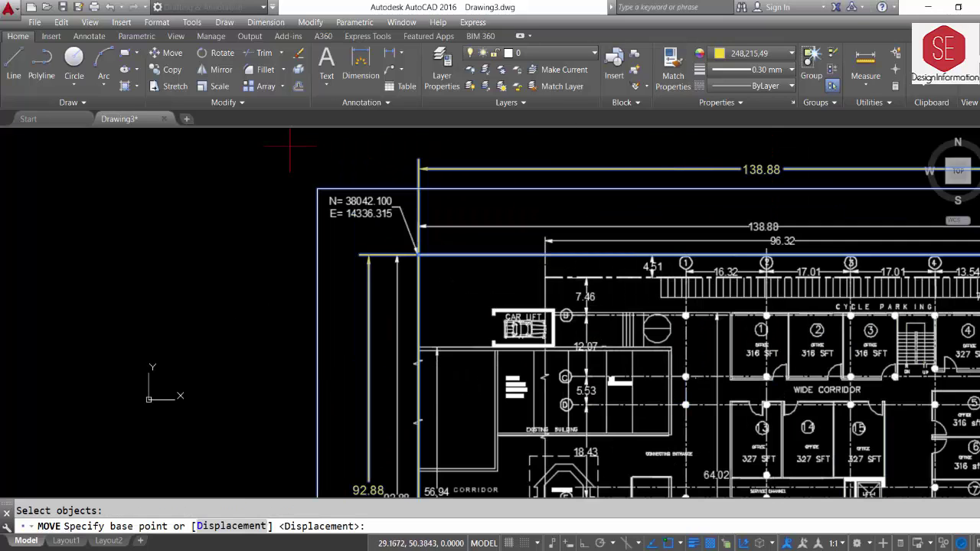
scroll(434, 246, "up", 4)
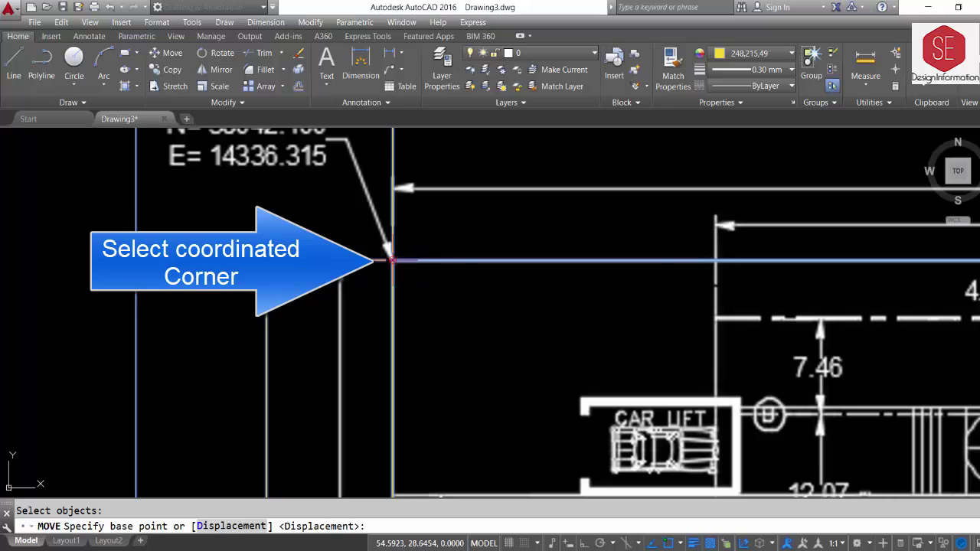
left_click(391, 260)
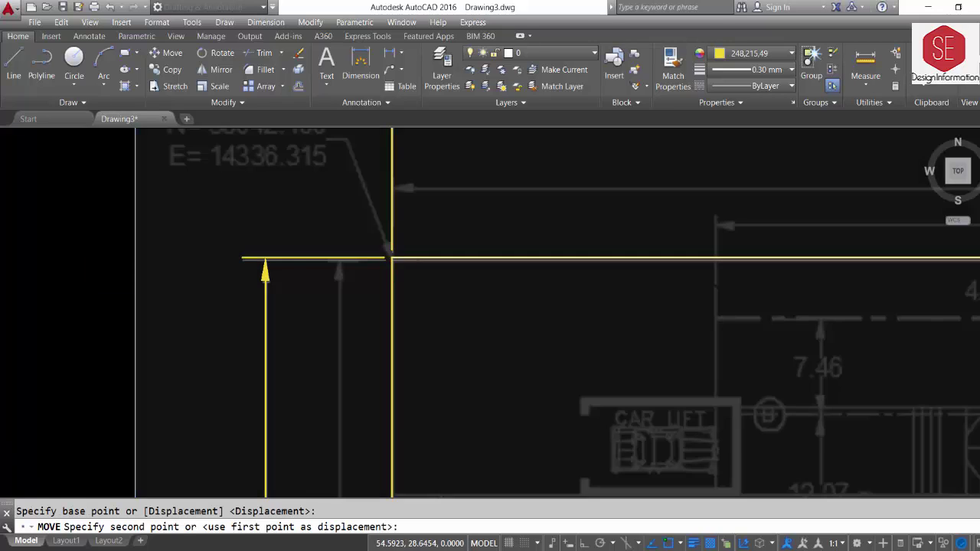
scroll(393, 230, "down", 2)
type("14336.")
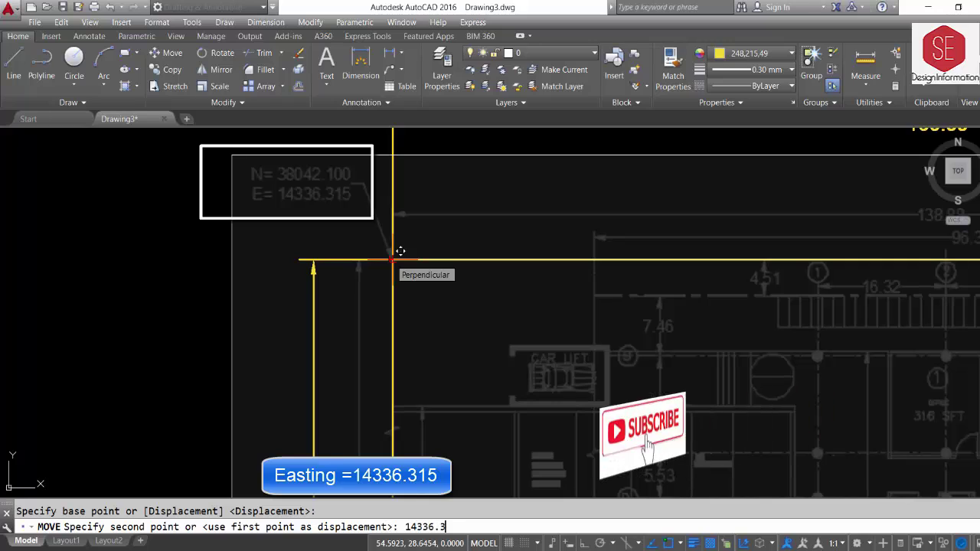
type("315,3")
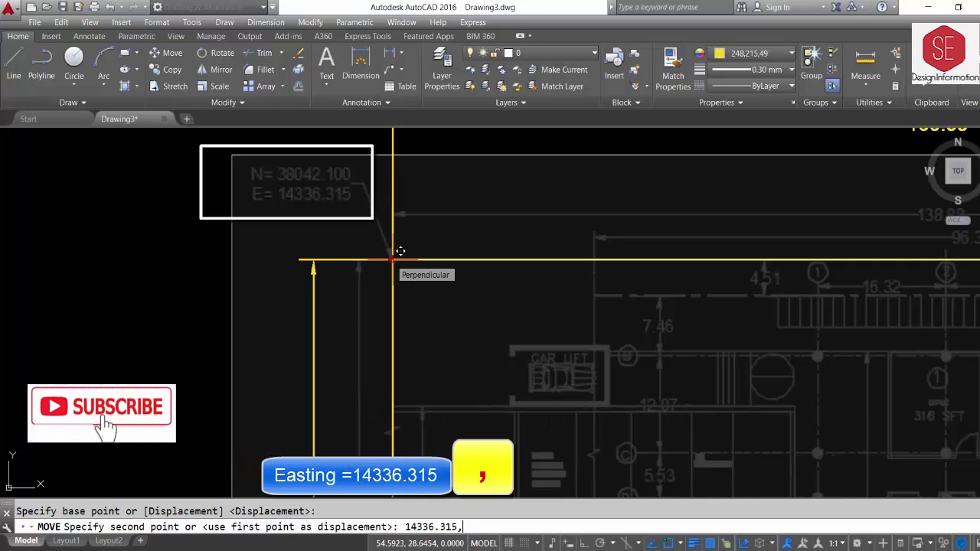
type("80")
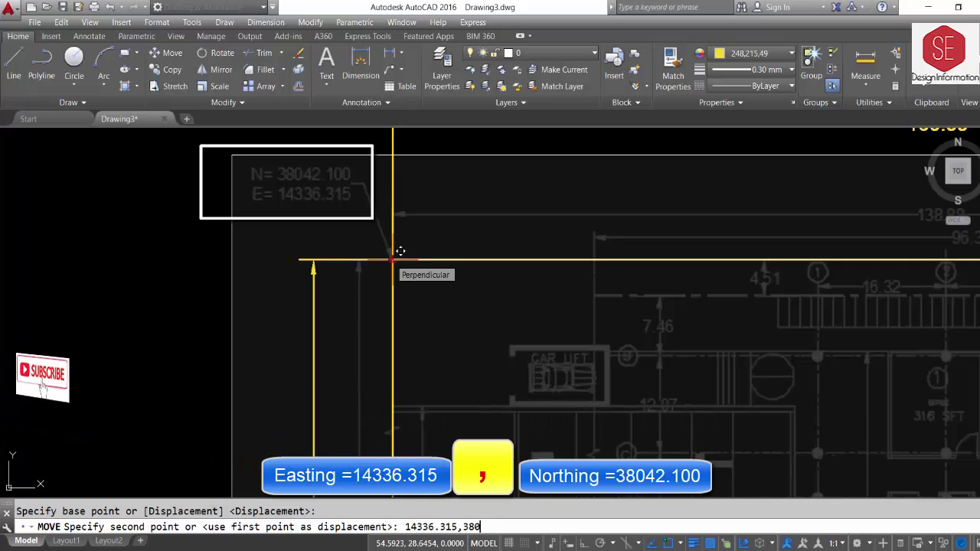
type("42.1")
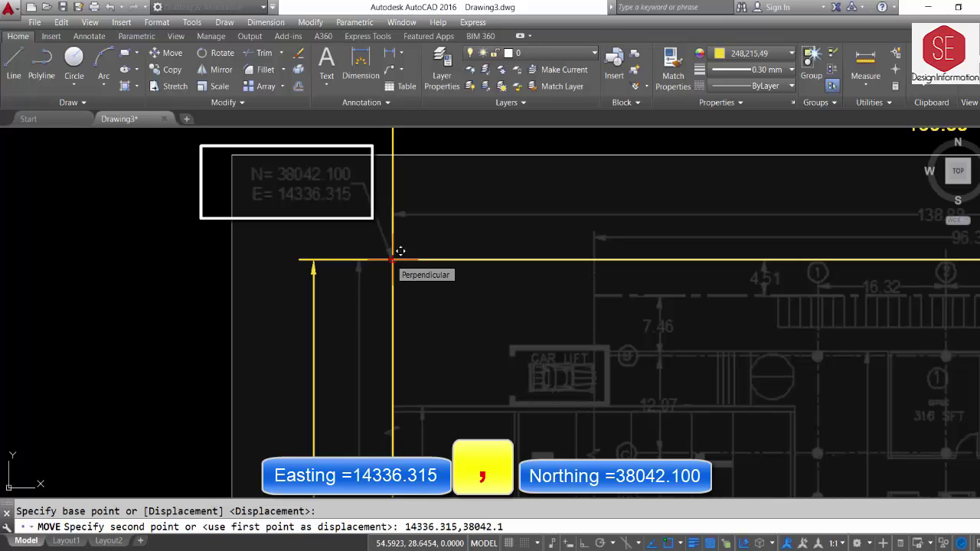
key("Return")
scroll(406, 272, "down", 2)
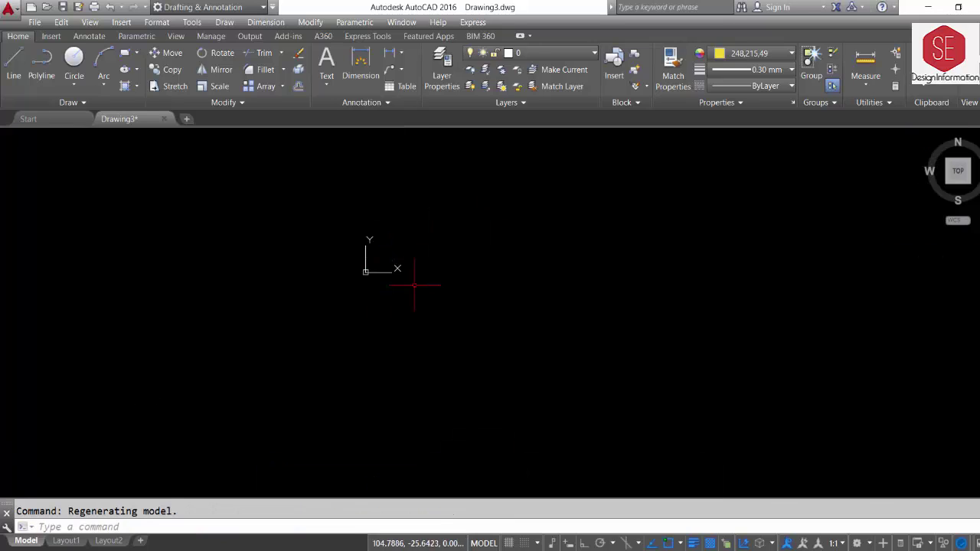
Zoom to extents and pan to bring the relocated plan into view
type("z")
key("Return")
type("e")
key("Return")
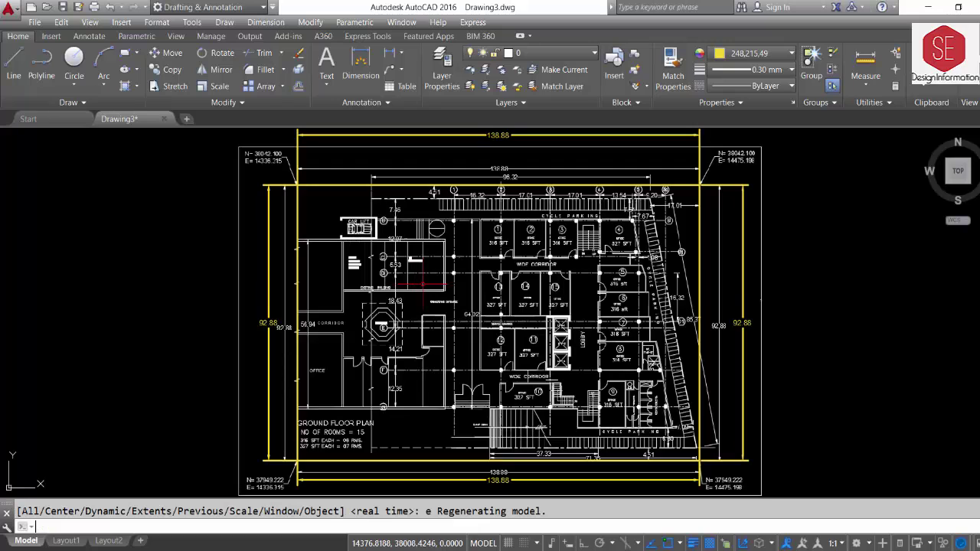
middle_click_drag(321, 165, 321, 204)
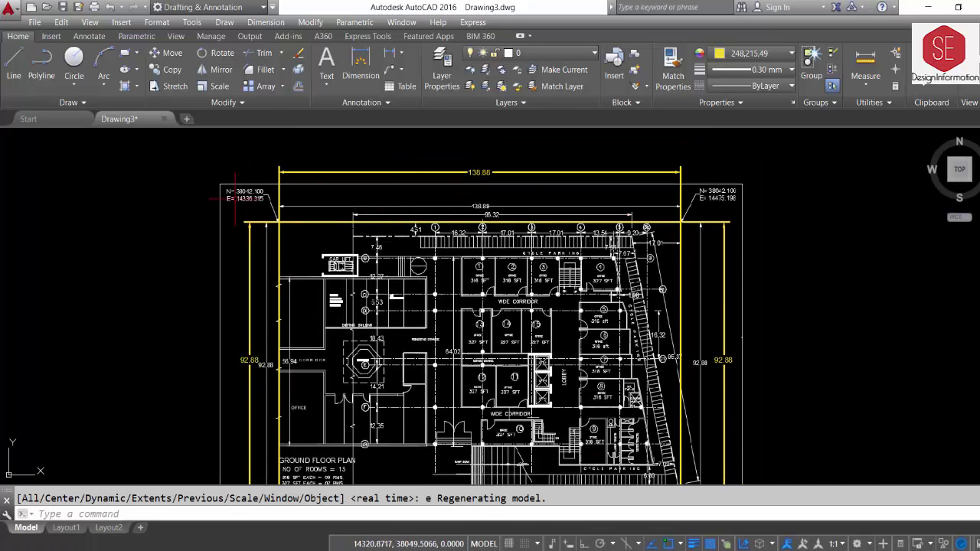
scroll(236, 198, "up", 2)
Label the top-left grid corner with its N 38042.100 / E 14336.315 coordinates using CD
type("c")
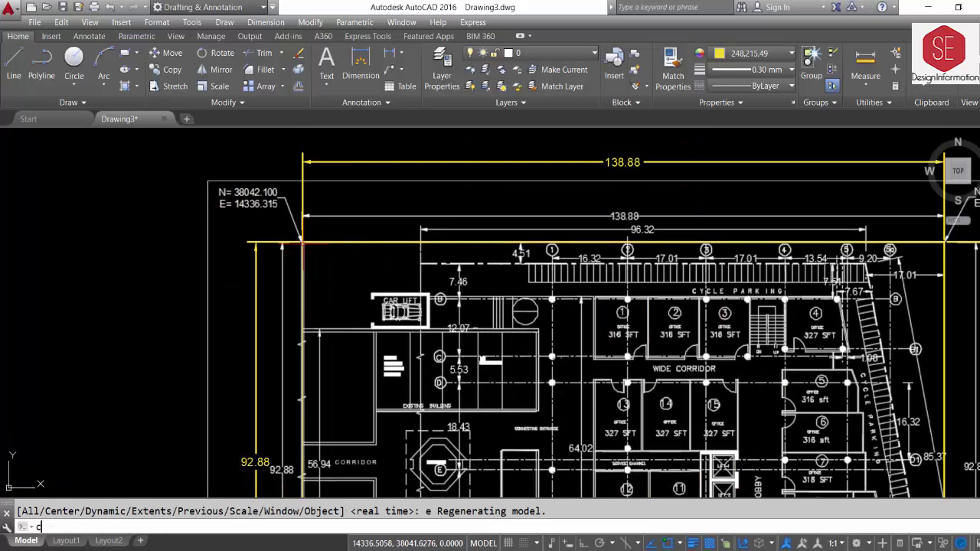
key("Return")
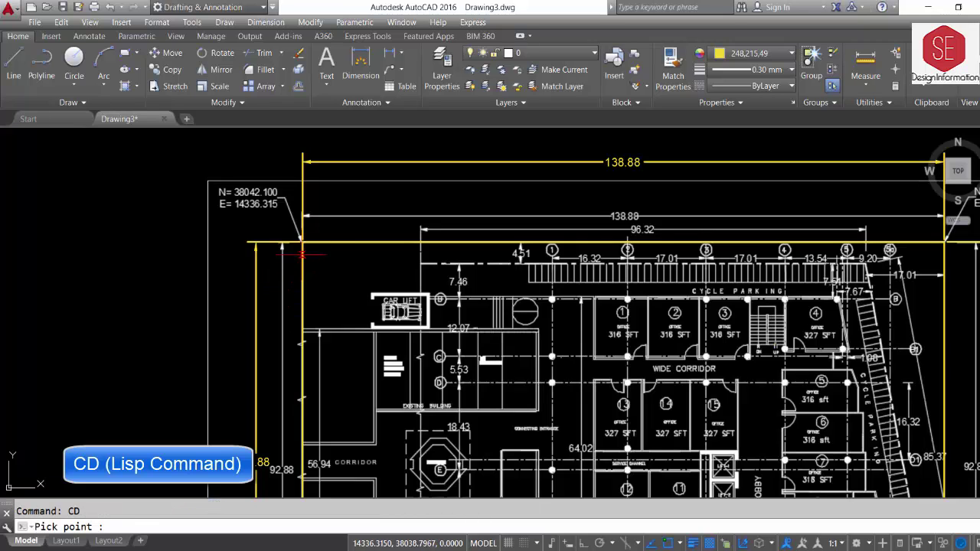
left_click(303, 241)
scroll(303, 241, "up", 2)
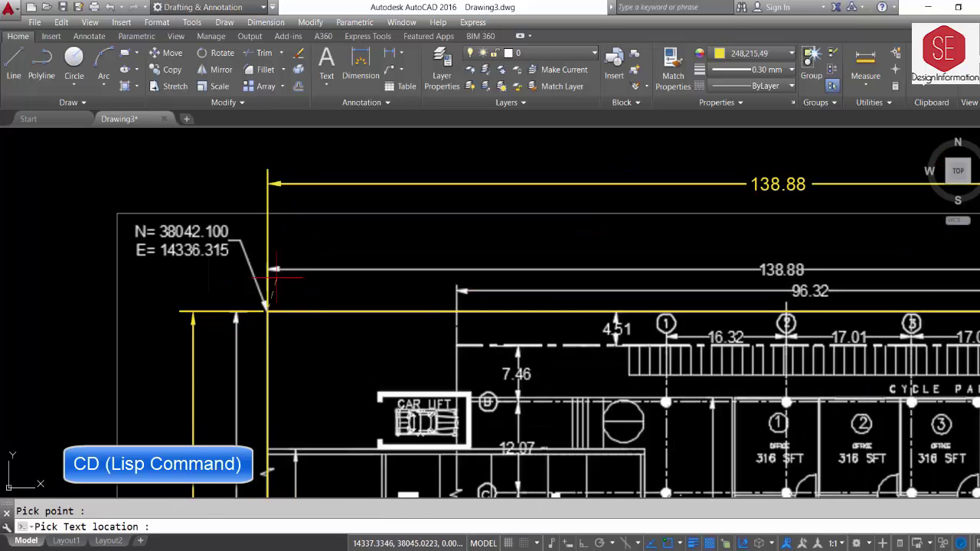
left_click(238, 157)
Place an N/E coordinate label below the bottom-left grid corner
middle_click_drag(174, 147, 190, 201)
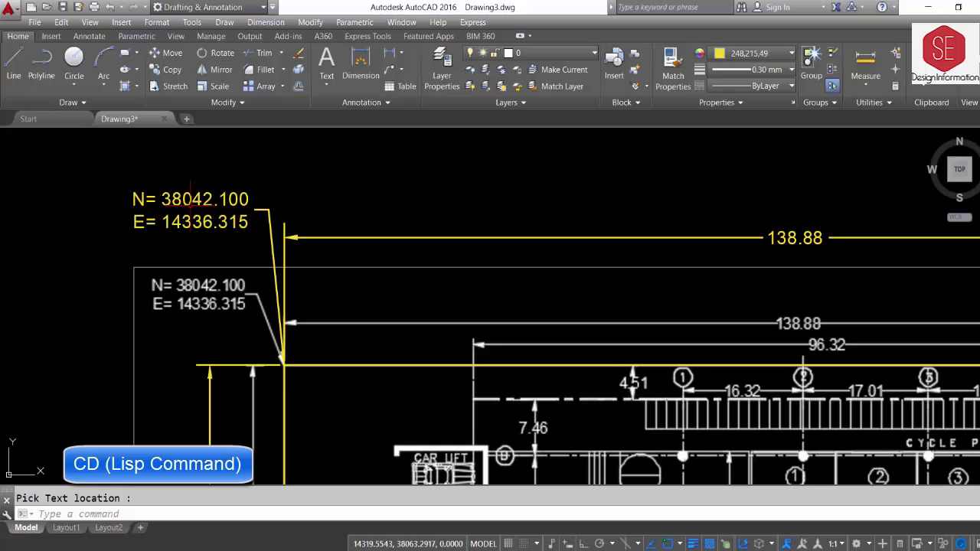
scroll(322, 156, "down", 3)
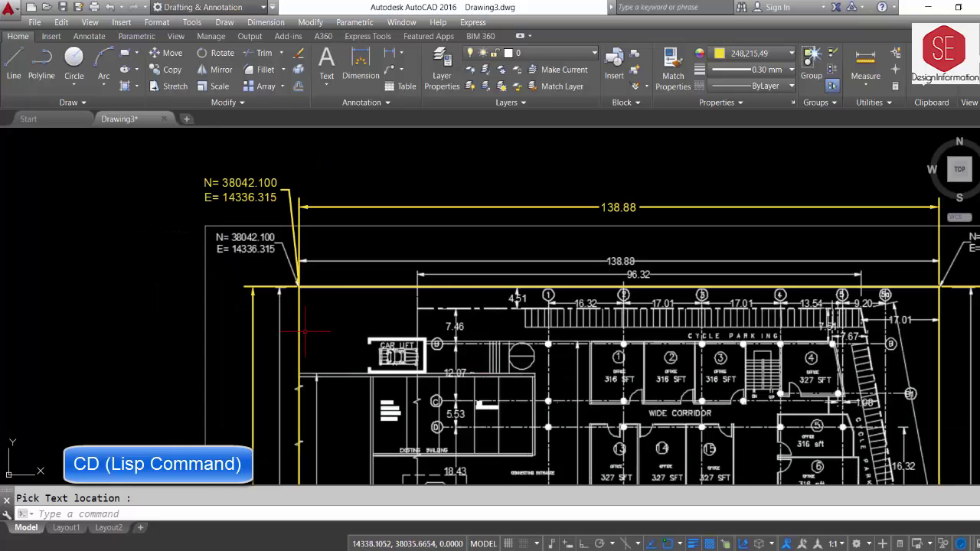
scroll(330, 301, "down", 2)
scroll(307, 459, "up", 4)
scroll(308, 472, "up", 2)
middle_click_drag(308, 472, 308, 478)
scroll(308, 478, "down", 3)
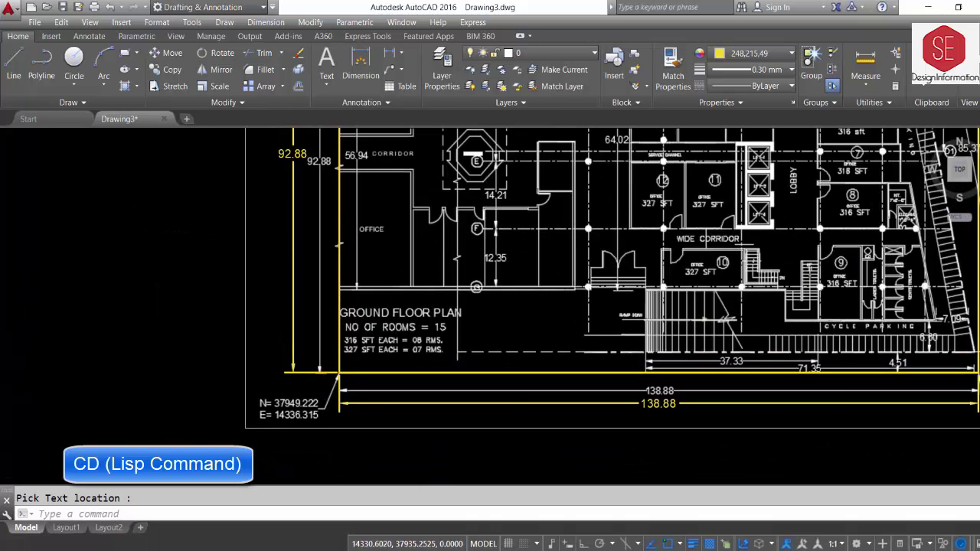
scroll(363, 437, "up", 3)
key("Return")
left_click(379, 277)
scroll(380, 278, "down", 1)
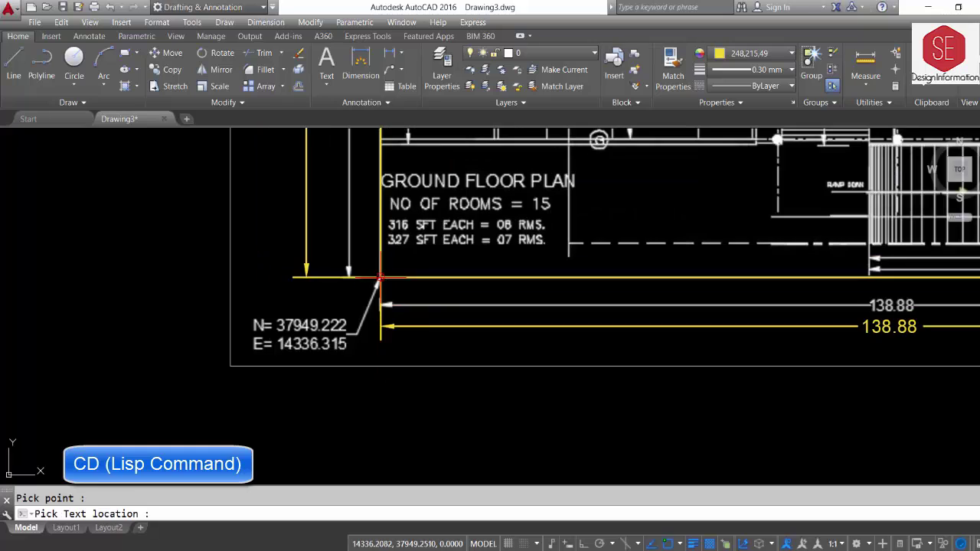
left_click(356, 413)
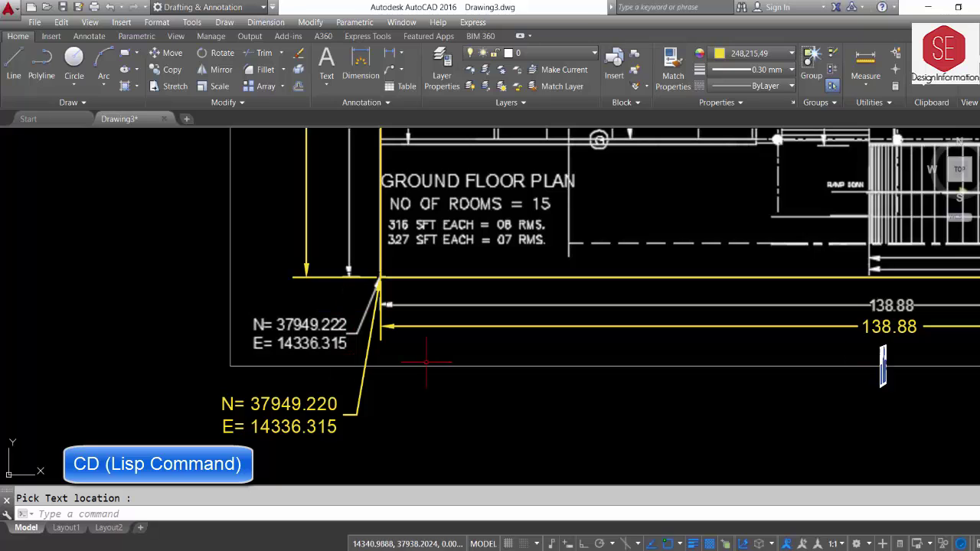
Place an N/E coordinate label below the bottom-right grid corner
middle_click_drag(426, 362, 38, 345)
scroll(658, 345, "down", 1)
middle_click_drag(658, 345, 580, 313)
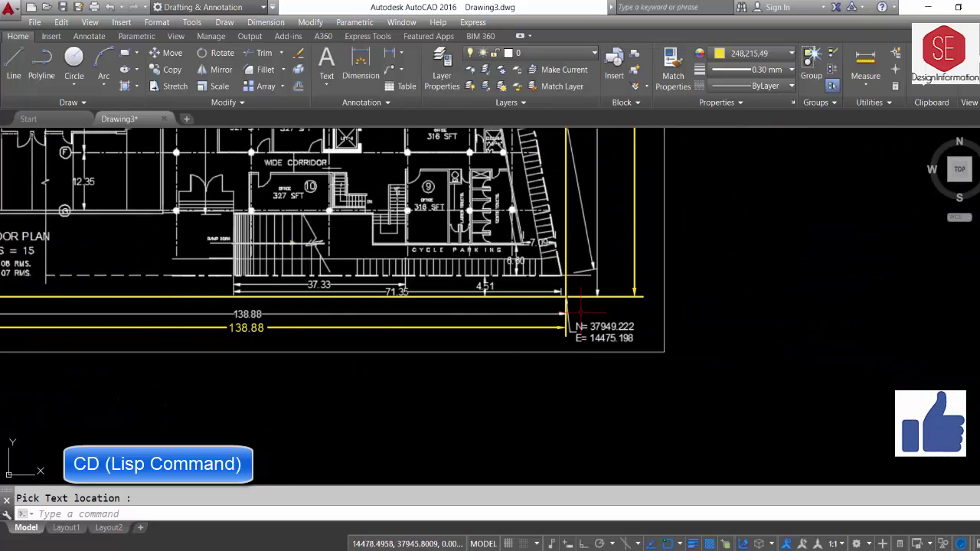
scroll(580, 313, "up", 1)
type("CD")
key("Return")
left_click(556, 291)
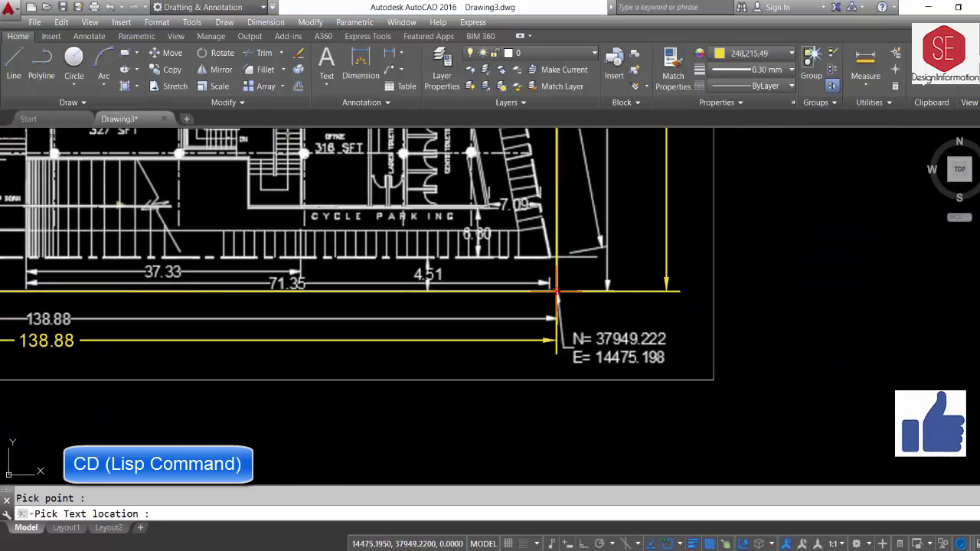
left_click(592, 417)
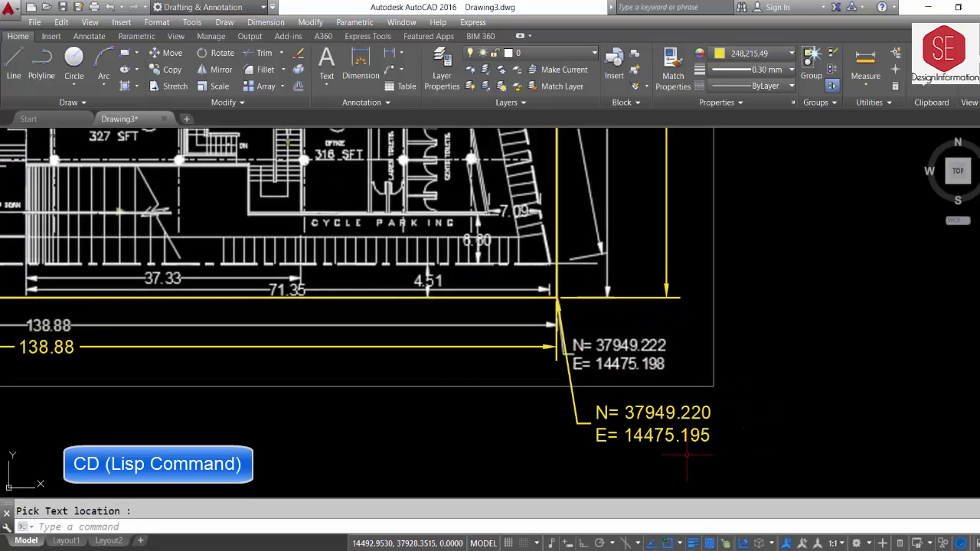
Label the top-right grid corner with its coordinates, including E 14475.195, above the corner
scroll(590, 364, "down", 5)
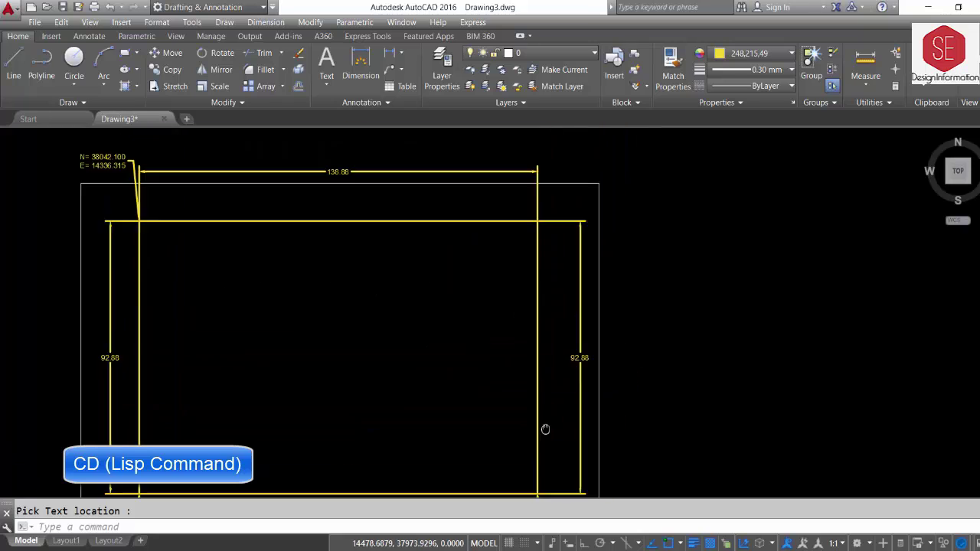
scroll(546, 290, "up", 5)
key("Return")
left_click(498, 283)
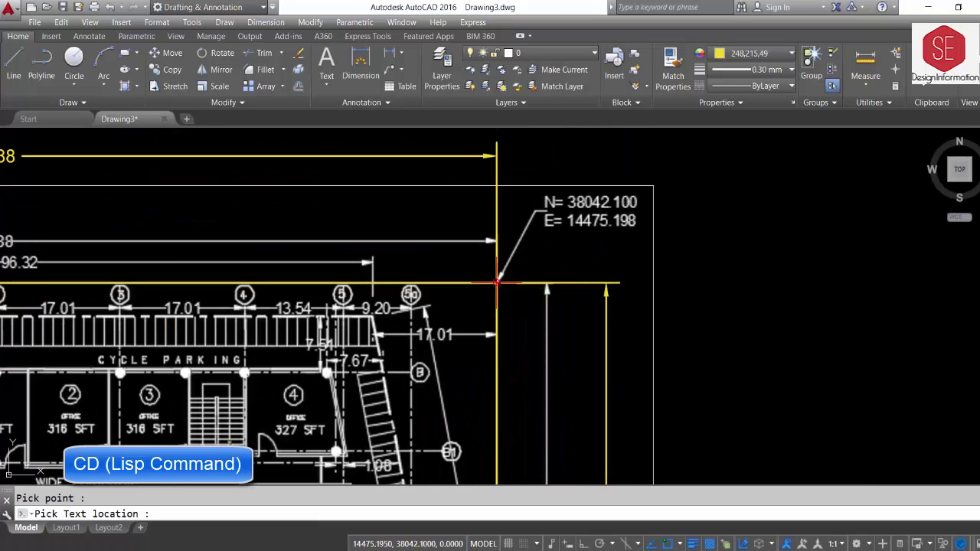
middle_click_drag(607, 151, 578, 234)
left_click(606, 222)
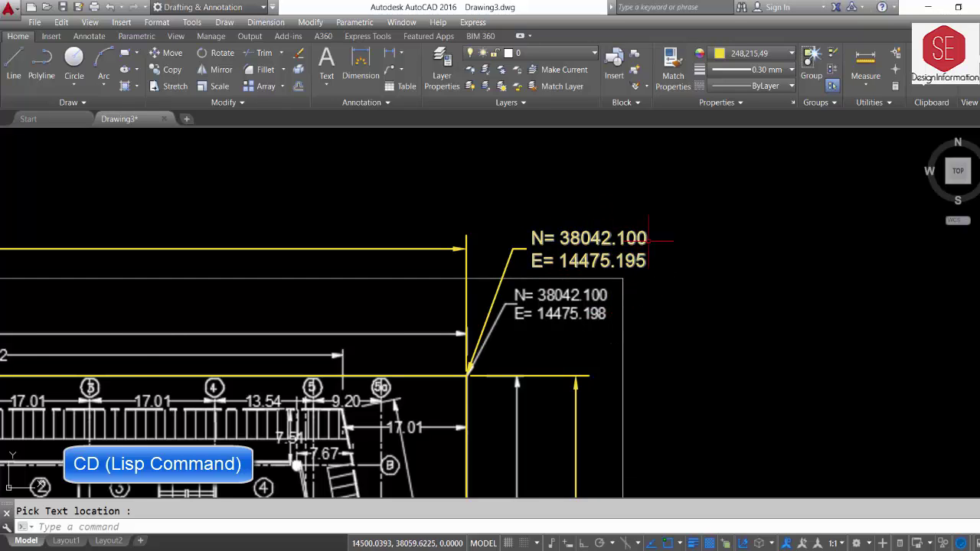
scroll(648, 241, "down", 4)
scroll(408, 215, "down", 2)
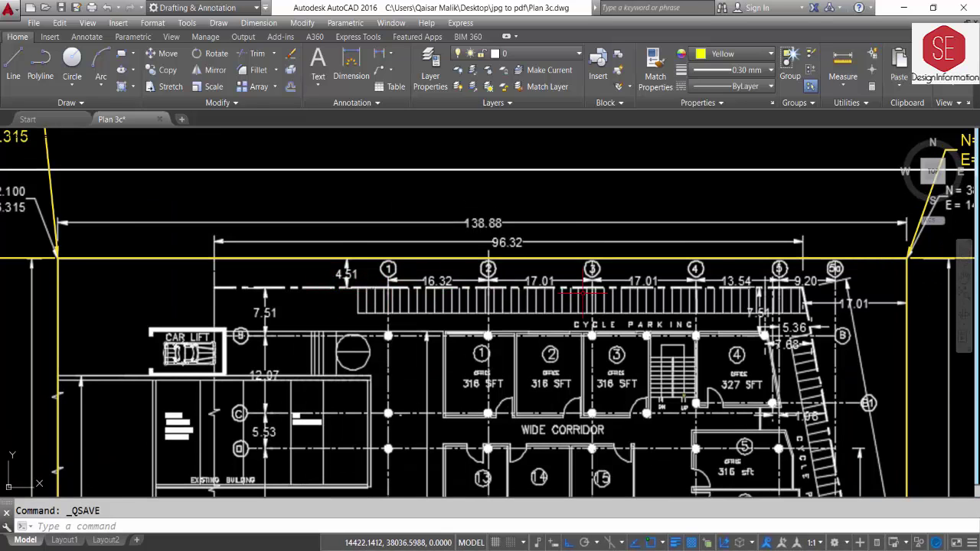
scroll(340, 263, "up", 2)
Offset the top yellow grid line 4.51 inward
scroll(272, 280, "down", 4)
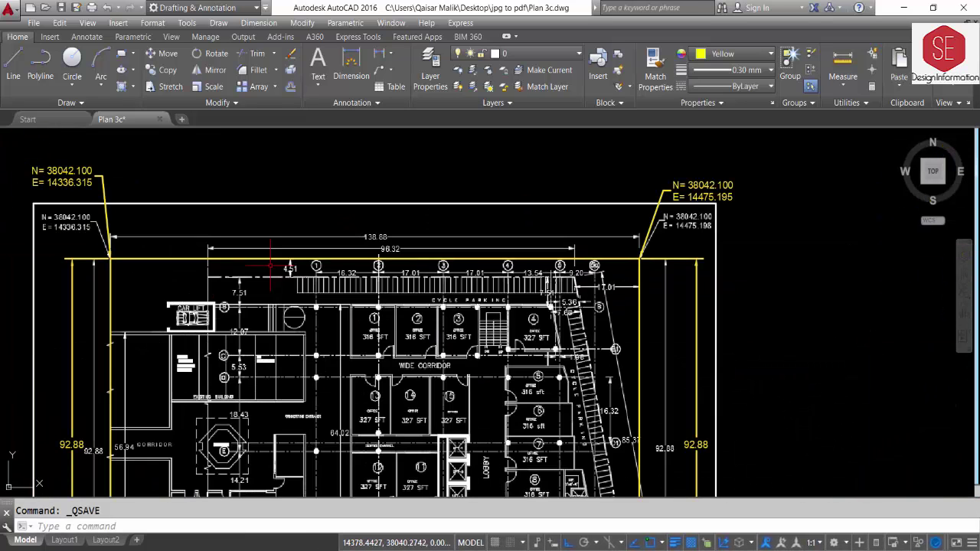
type("OP")
key("Return")
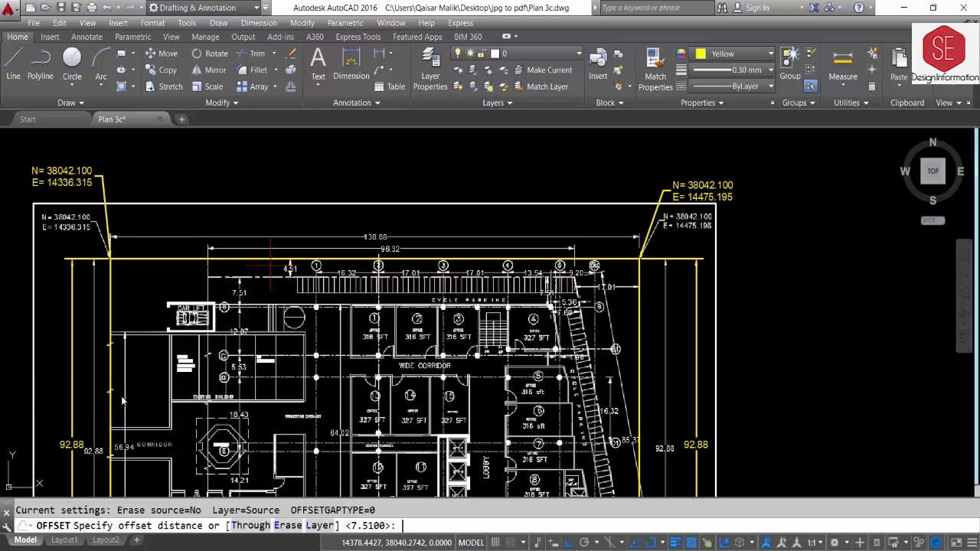
type("4.51")
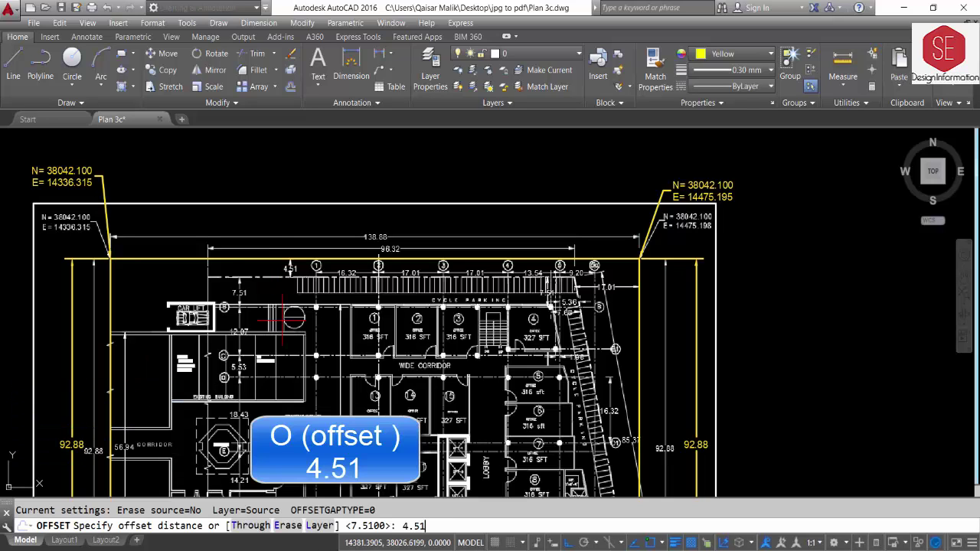
key("Return")
left_click(279, 259)
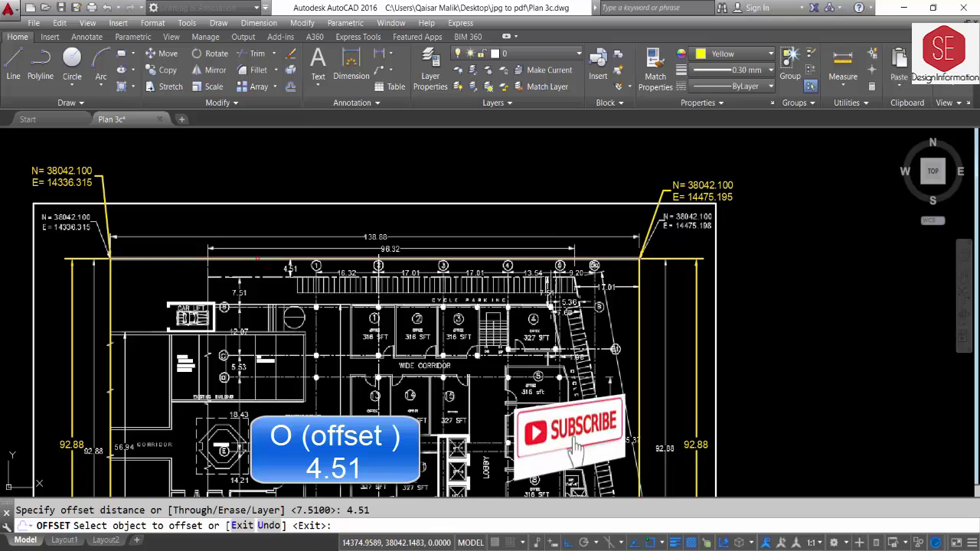
scroll(275, 280, "up", 8)
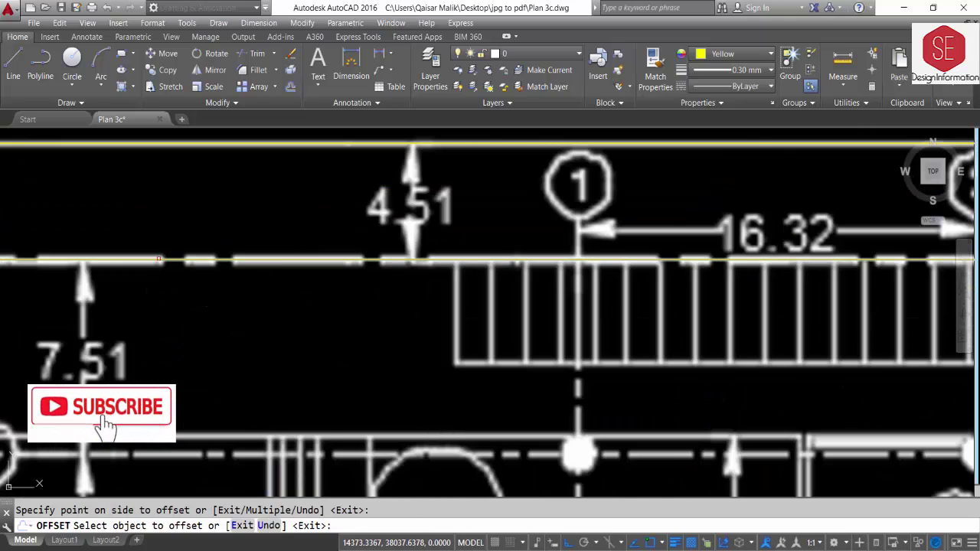
scroll(282, 283, "down", 3)
scroll(282, 284, "up", 6)
middle_click_drag(282, 284, 598, 277)
scroll(597, 277, "down", 3)
scroll(597, 278, "down", 2)
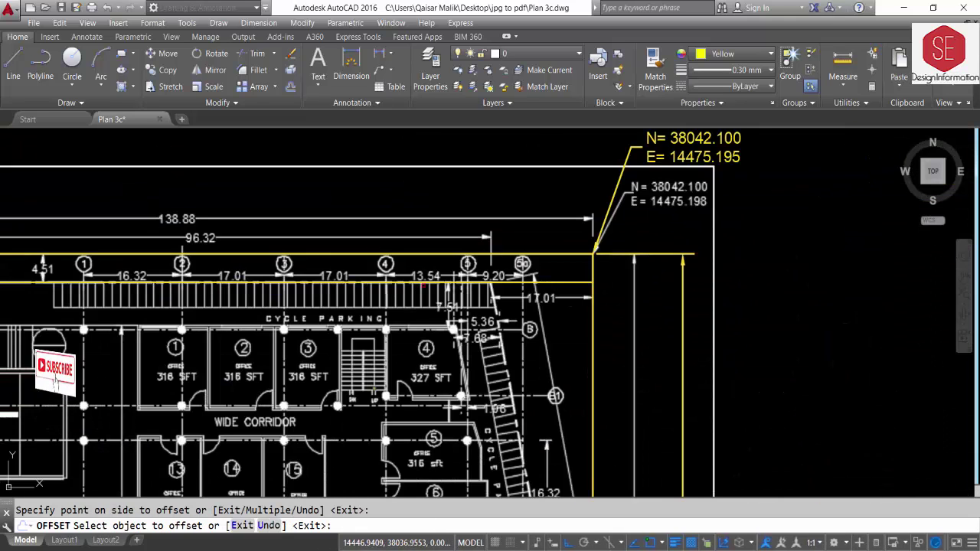
scroll(651, 276, "up", 3)
scroll(593, 274, "up", 4)
scroll(625, 269, "down", 4)
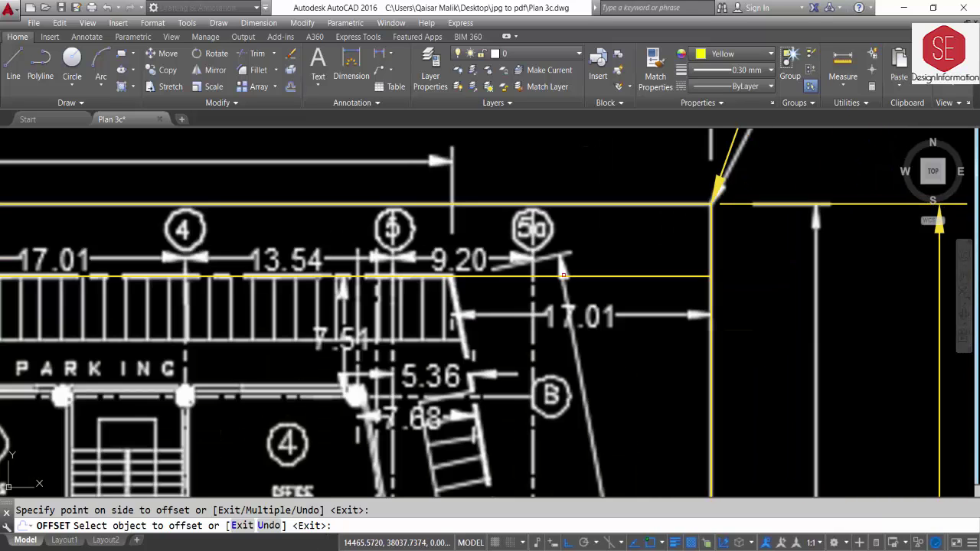
key("Escape")
scroll(706, 236, "down", 2)
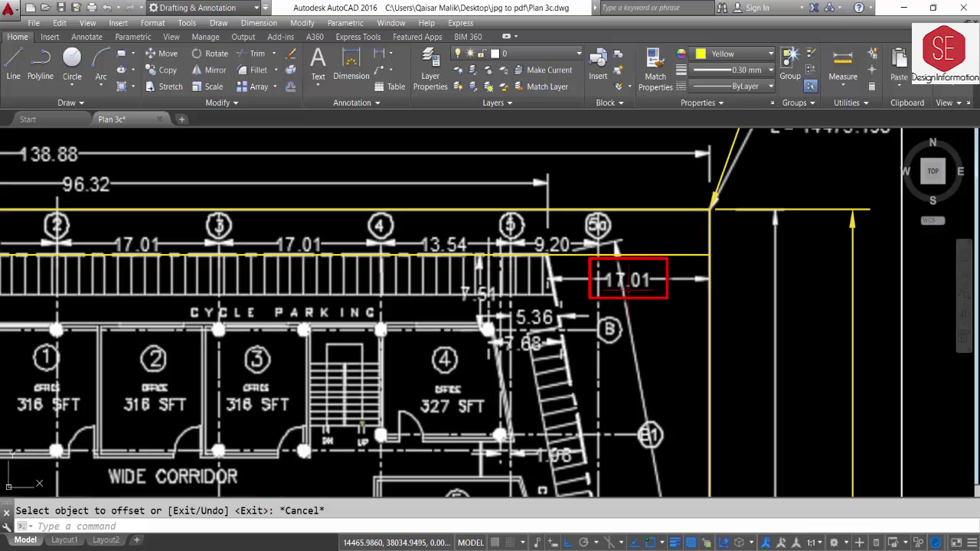
Offset the right vertical grid line 17.01 inward
type("o")
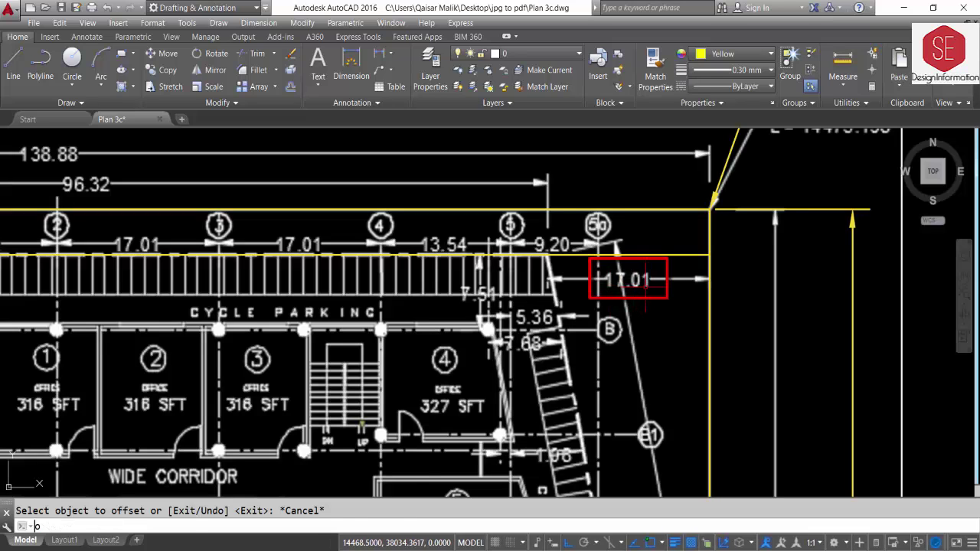
key("Return")
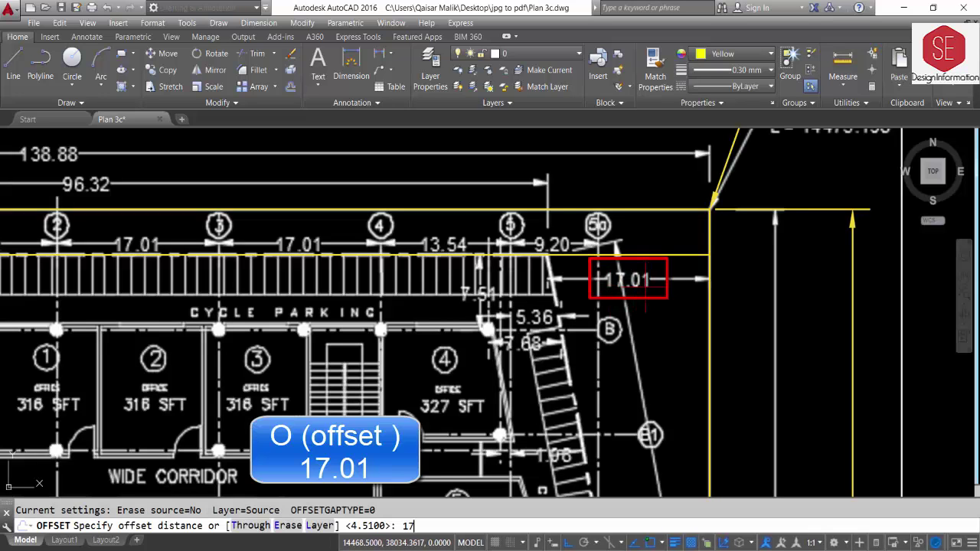
key("Return")
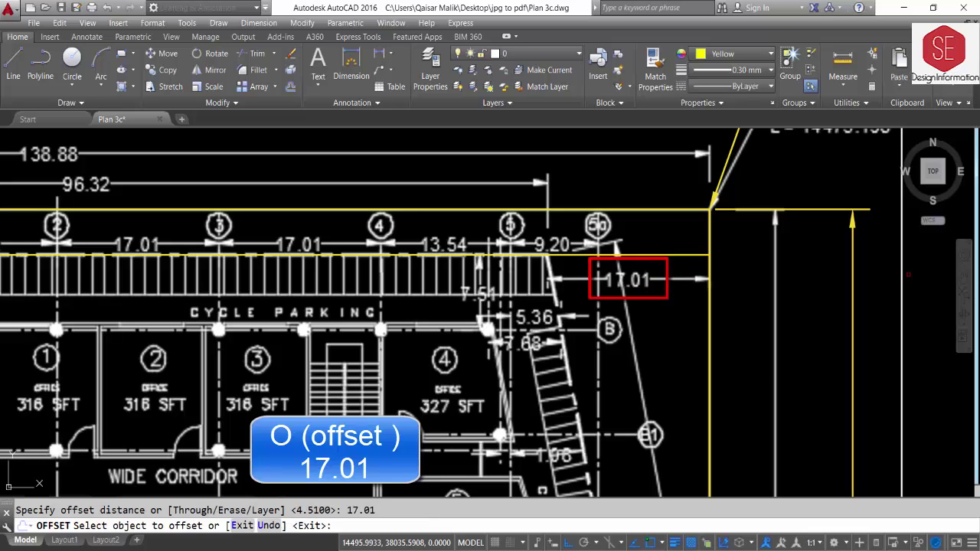
left_click(709, 304)
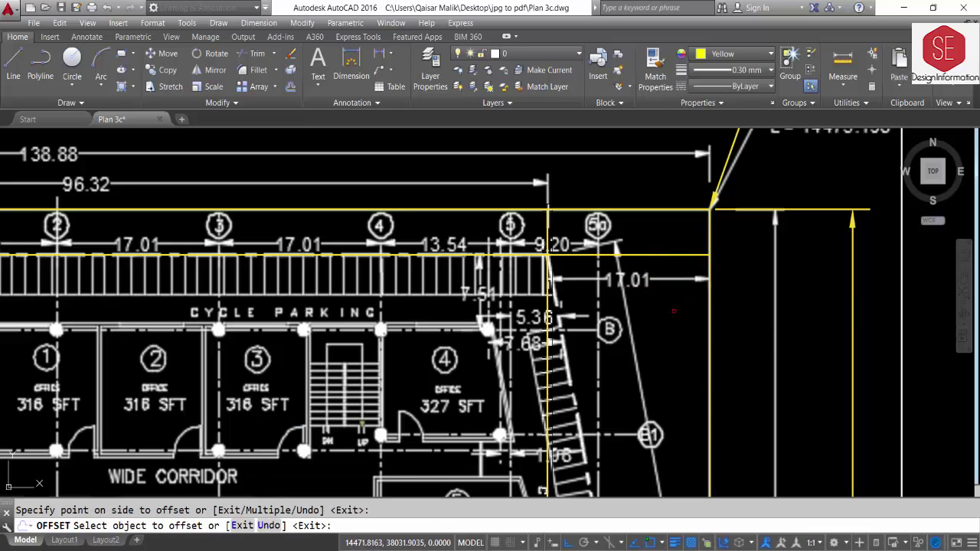
scroll(522, 258, "up", 4)
key("Escape")
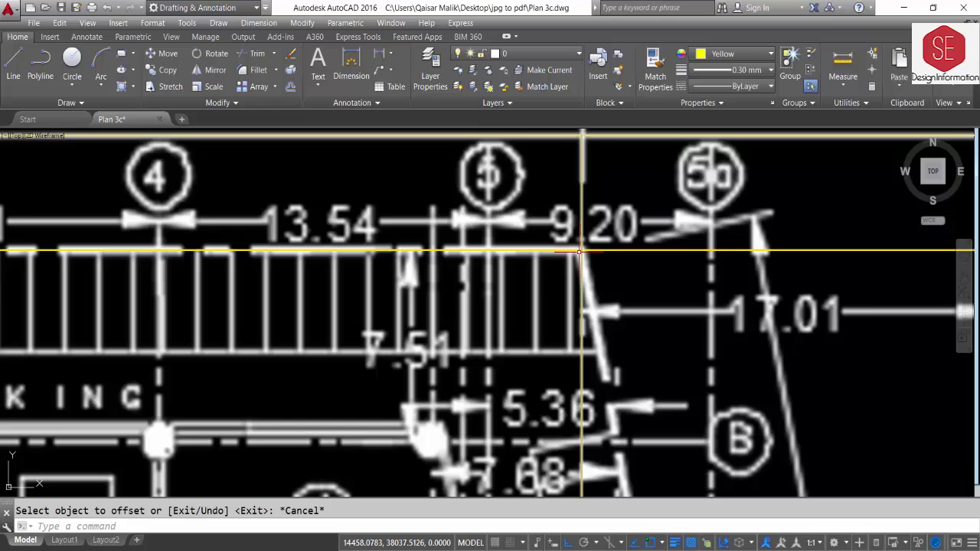
scroll(580, 250, "down", 2)
scroll(551, 291, "down", 4)
scroll(514, 317, "up", 2)
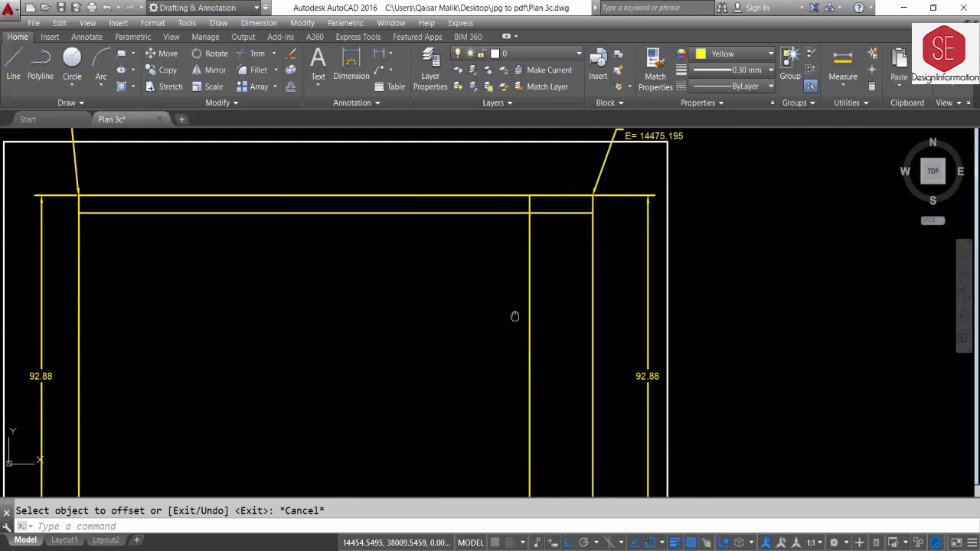
scroll(540, 460, "up", 6)
type("o")
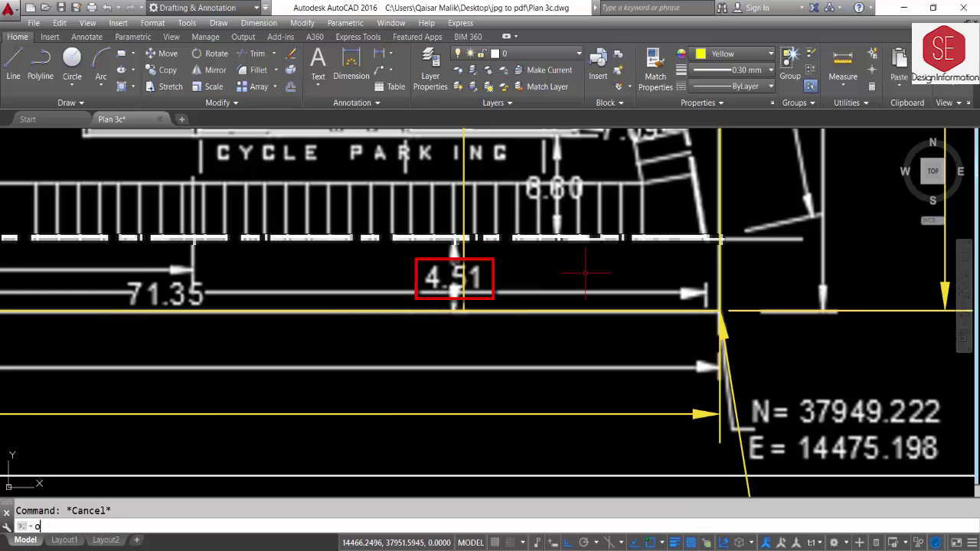
Offset the bottom yellow grid line 4.51 inward along the cycle park edge
key("Return")
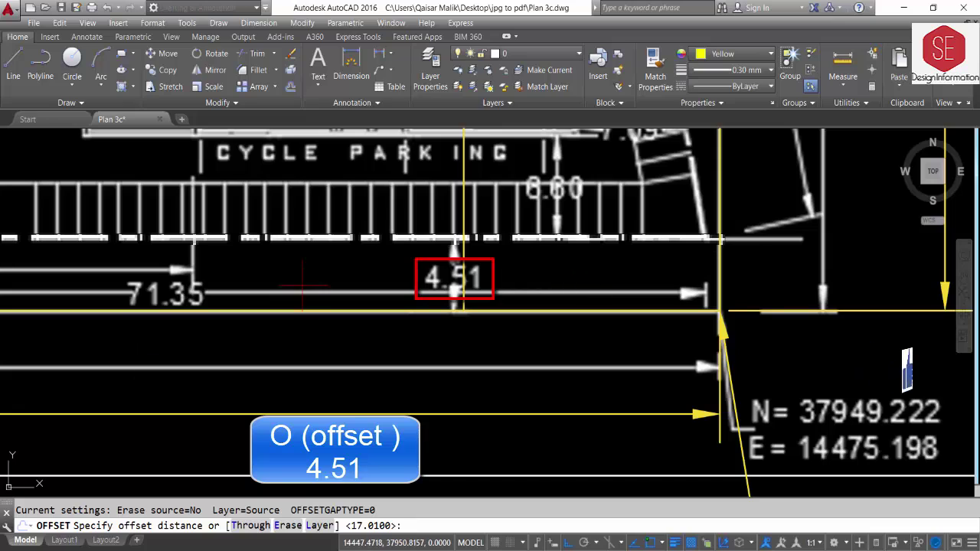
type("4.51")
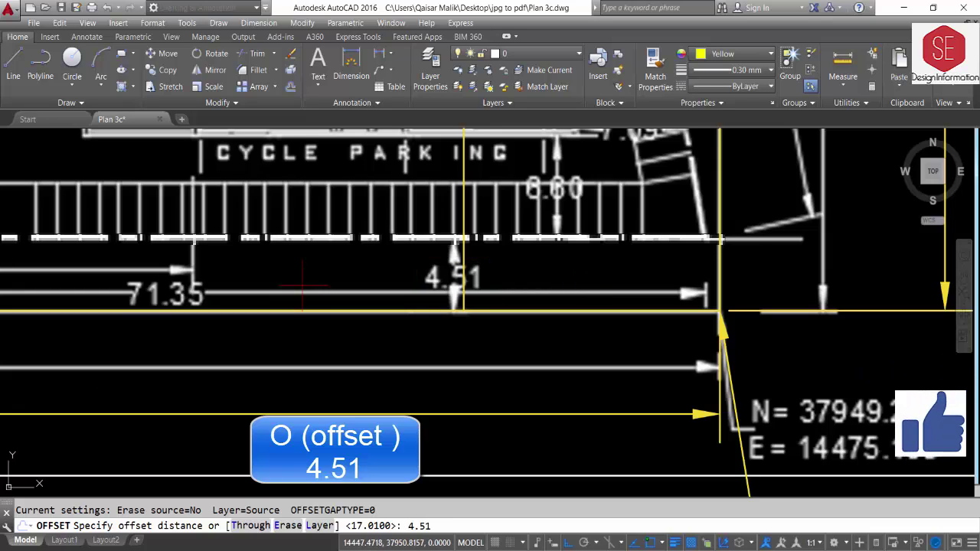
key("Return")
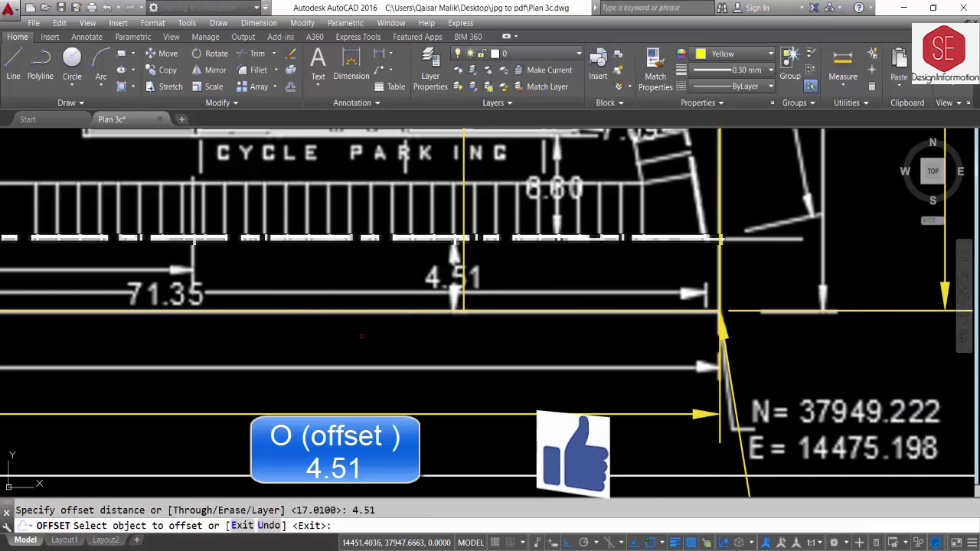
left_click(504, 311)
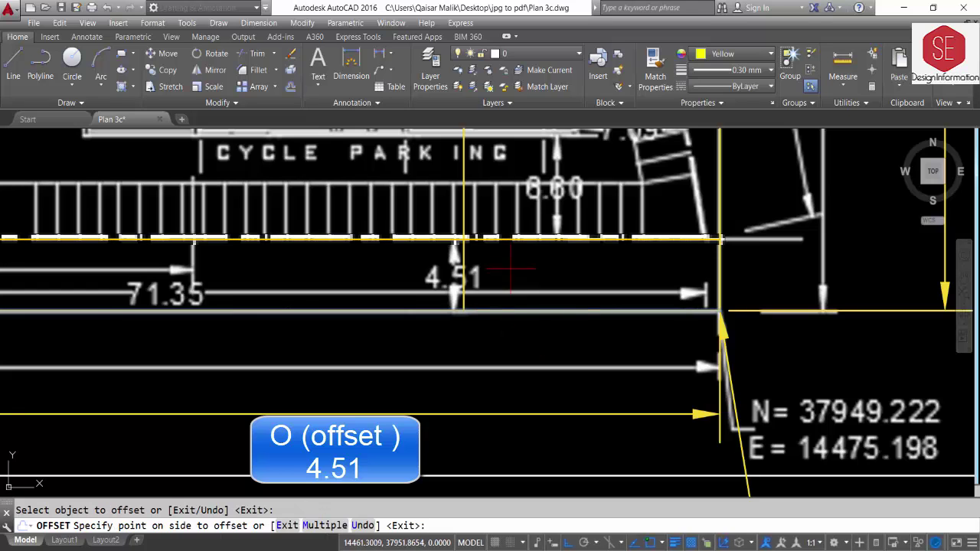
middle_click_drag(506, 261, 501, 353)
scroll(501, 353, "down", 2)
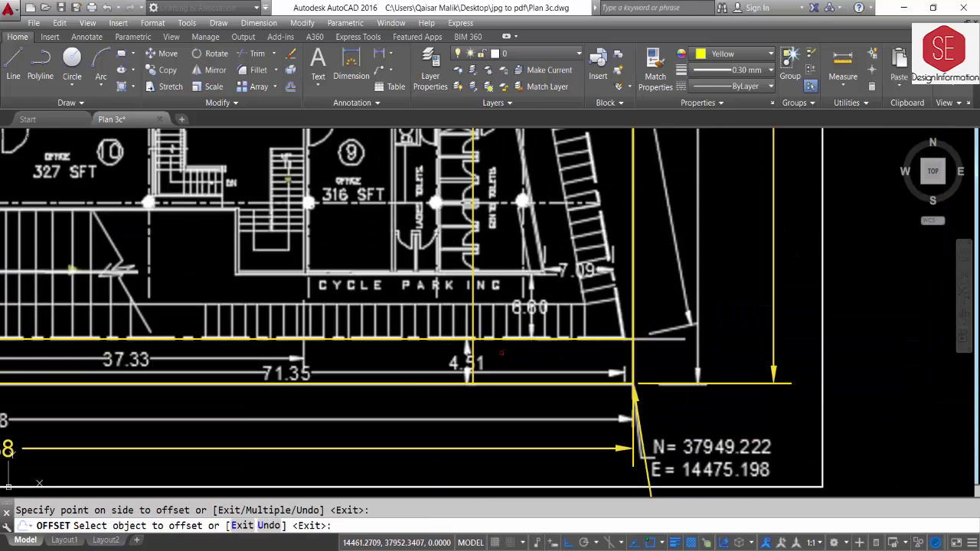
scroll(505, 348, "down", 2)
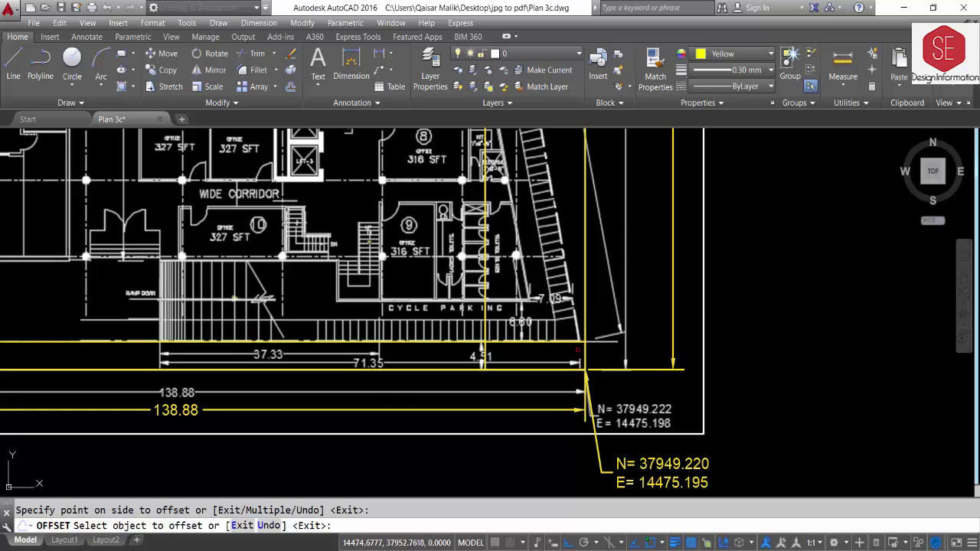
scroll(571, 350, "up", 3)
scroll(570, 350, "down", 3)
key("Escape")
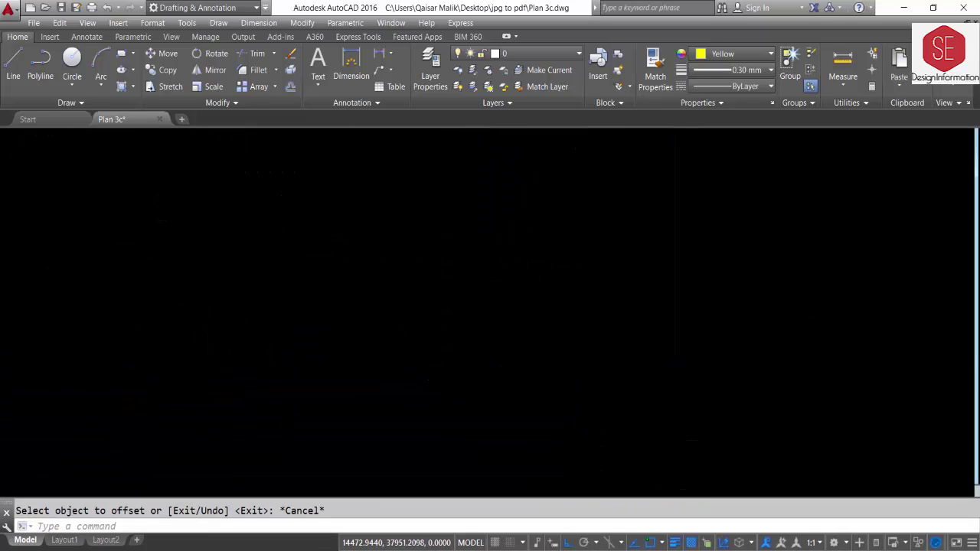
middle_click_drag(571, 350, 570, 386)
Draw a slanted polyline from the grid corner to the stair corner, with ortho off
type("pl")
key("Return")
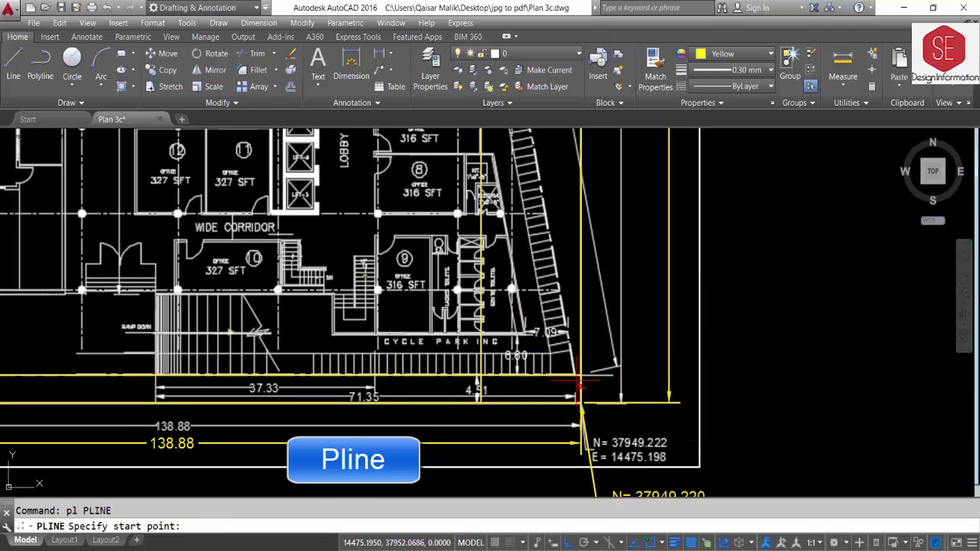
scroll(571, 387, "up", 2)
scroll(563, 376, "up", 2)
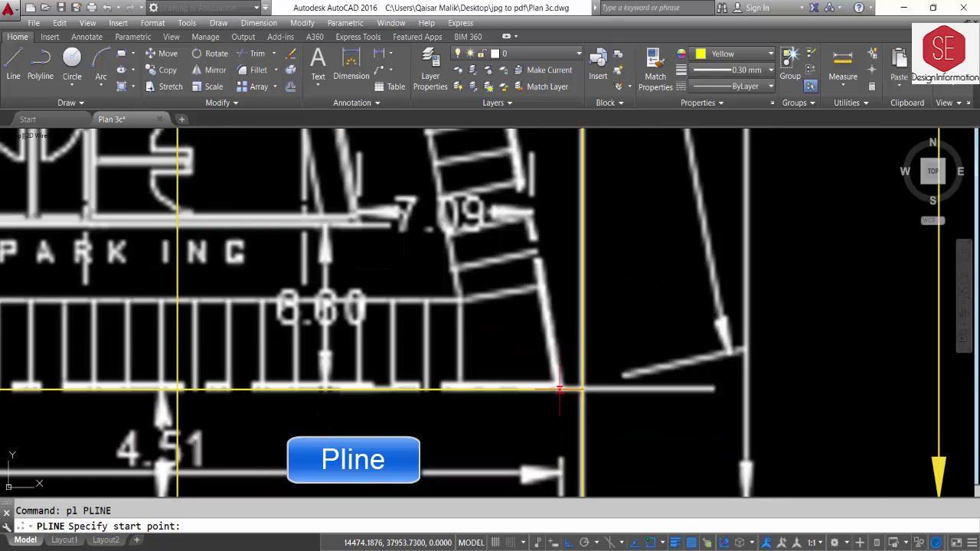
left_click(561, 389)
scroll(561, 389, "down", 3)
scroll(555, 398, "down", 2)
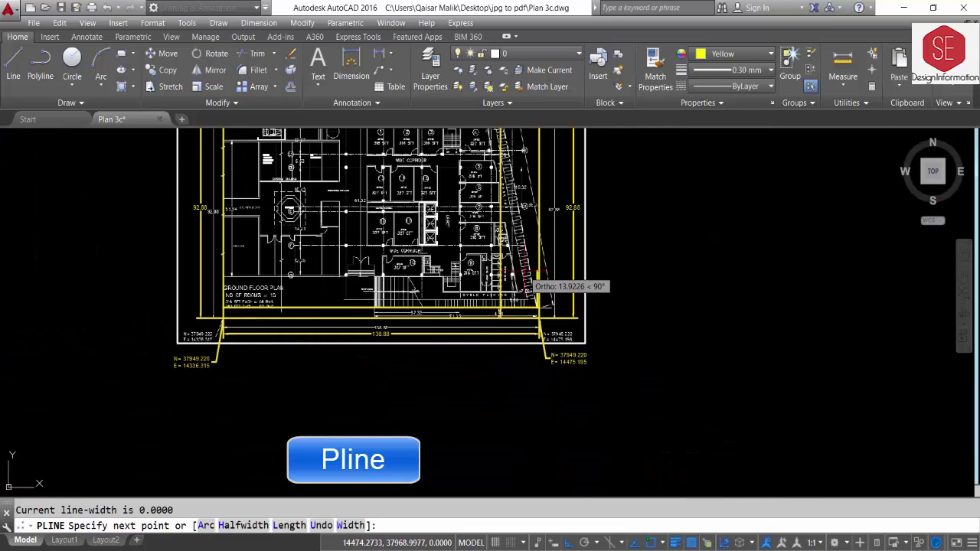
scroll(543, 421, "down", 1)
key("F8")
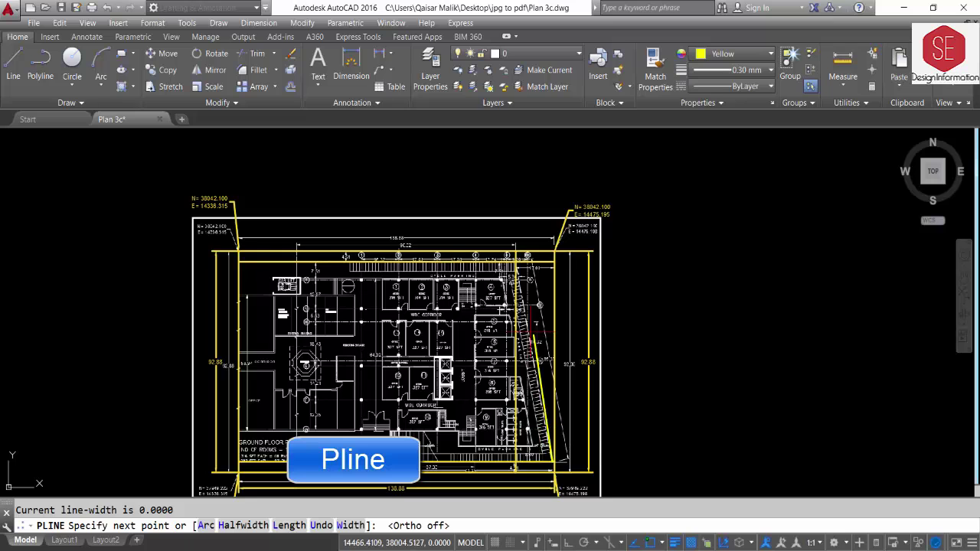
scroll(524, 272, "up", 4)
scroll(480, 302, "up", 3)
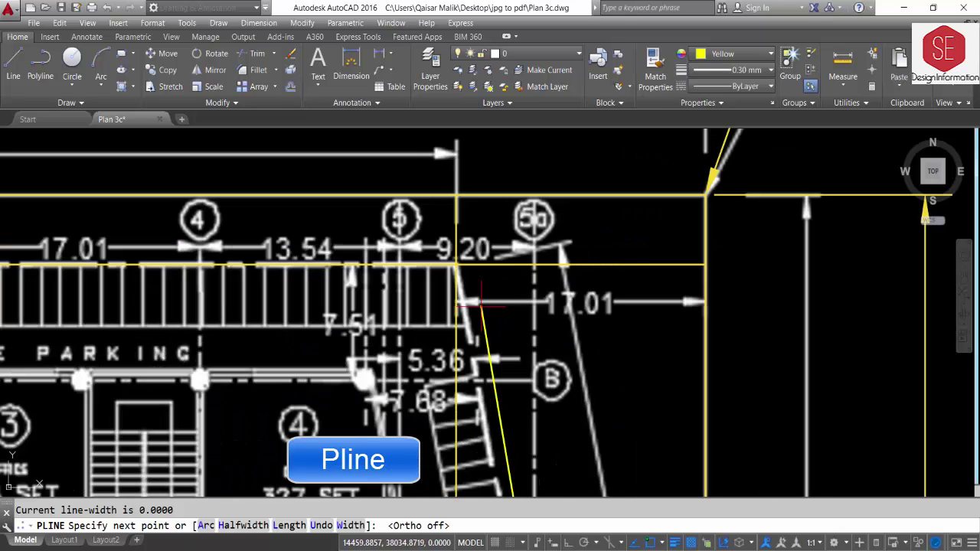
left_click(457, 265)
key("Escape")
scroll(467, 283, "down", 3)
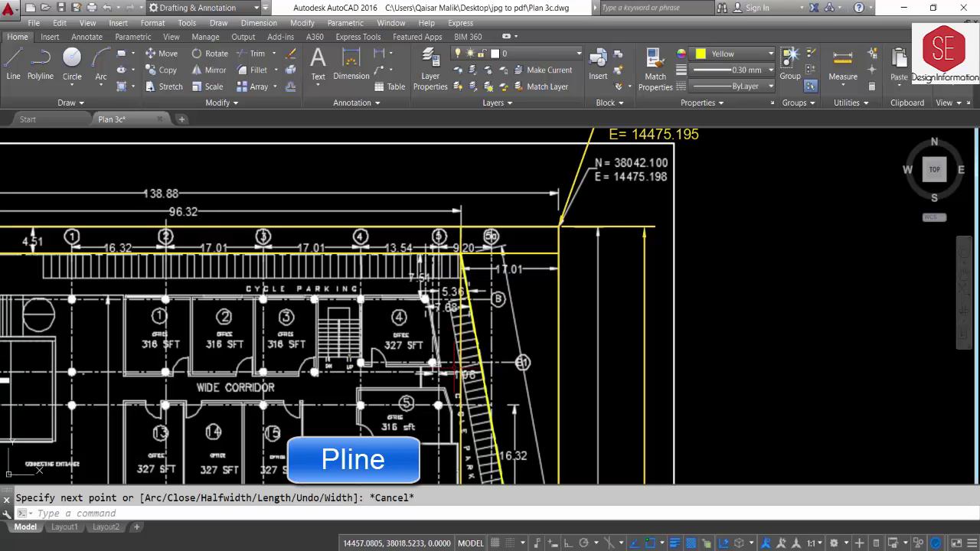
Erase the vertical line beside the stair
left_click(457, 357)
key("Escape")
scroll(459, 334, "up", 2)
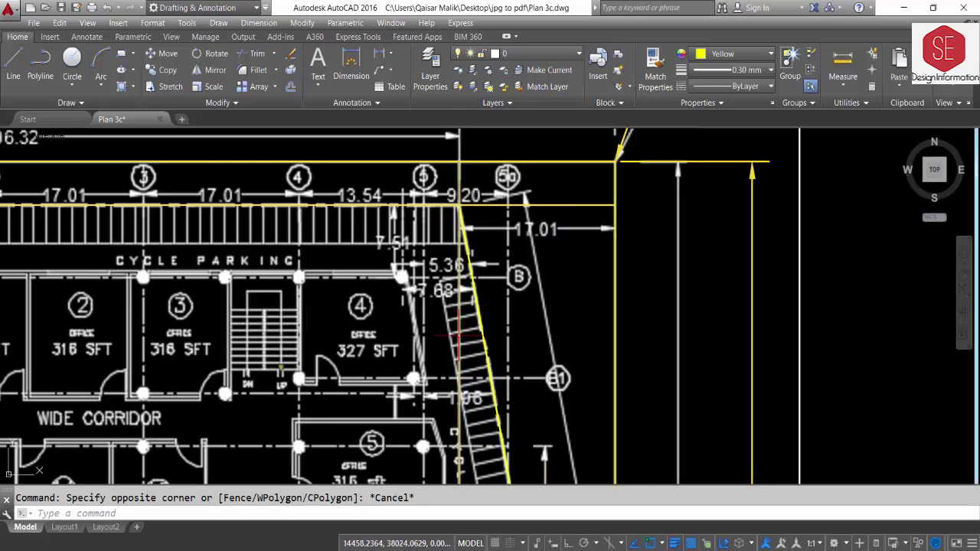
type("e")
key("Return")
Trim the yellow line back to the stair edge and save the drawing
type("tr")
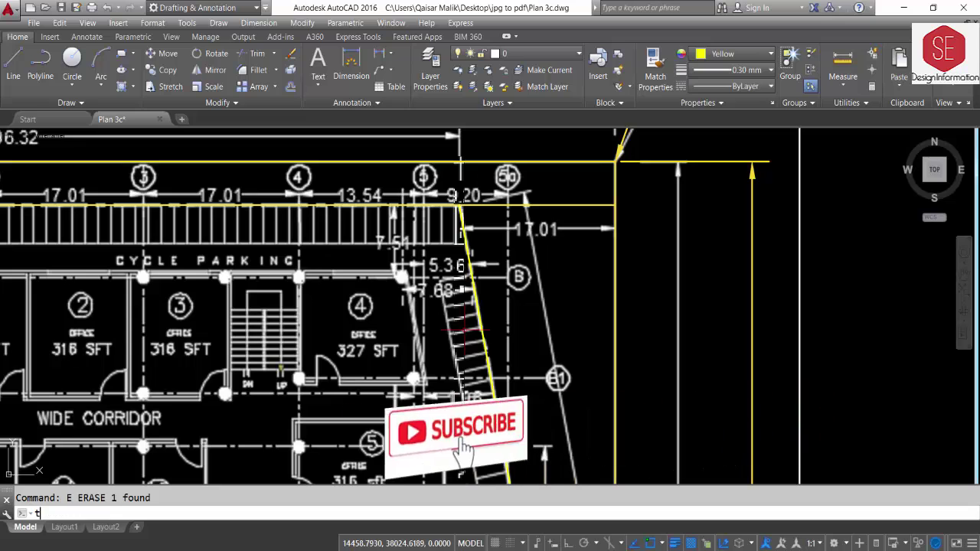
key("Return")
left_click(490, 205)
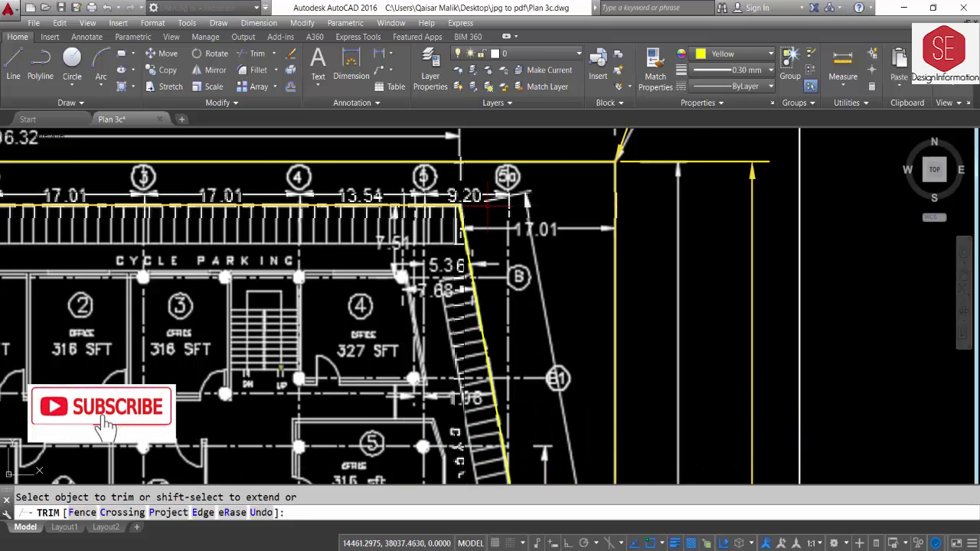
key("ctrl+s")
scroll(394, 173, "up", 1)
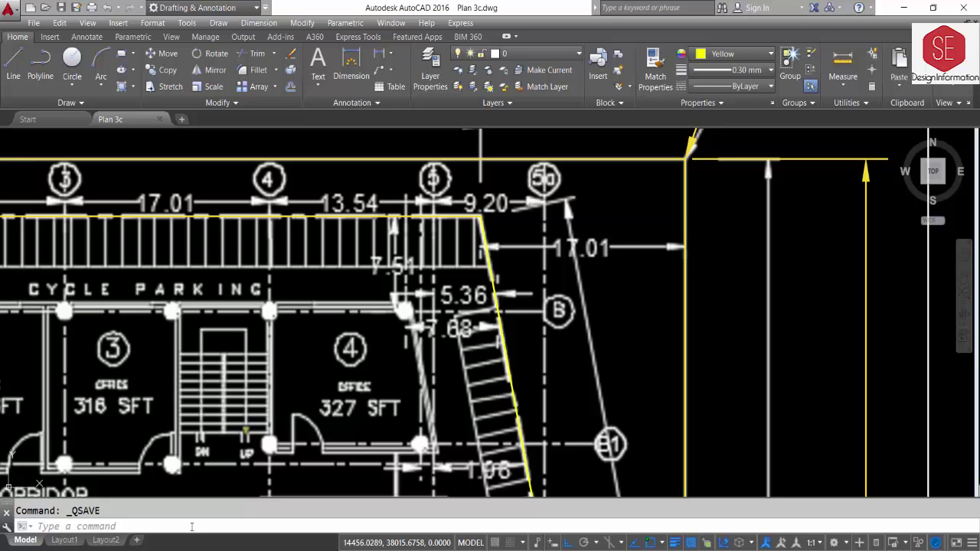
Draw a polyline from the stair corner 5.36 to the left, then upward
type("PLOT")
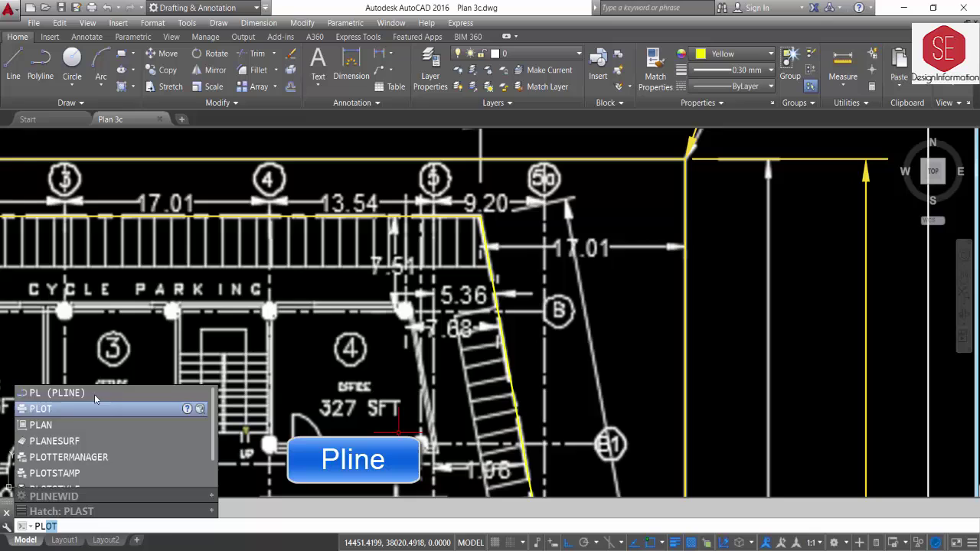
key("Return")
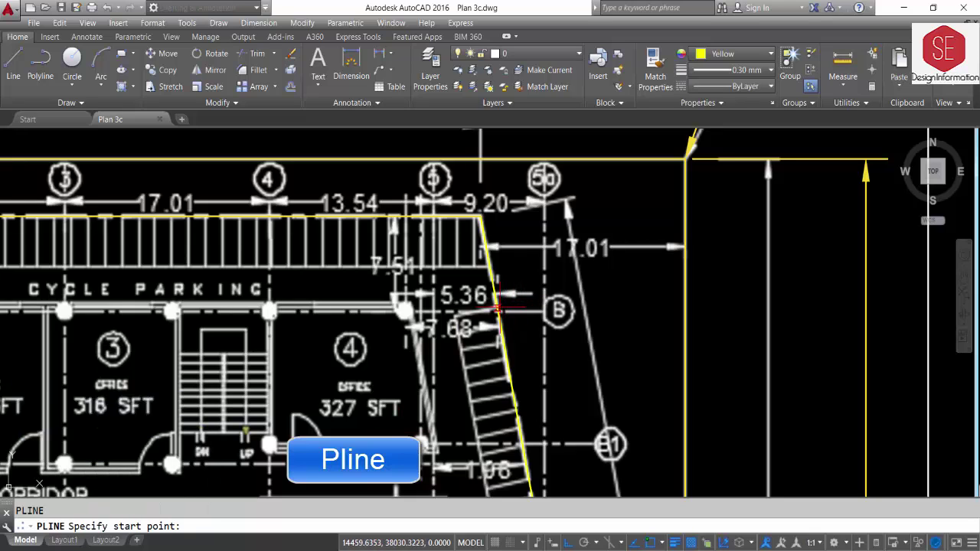
left_click(498, 311)
type("5.36")
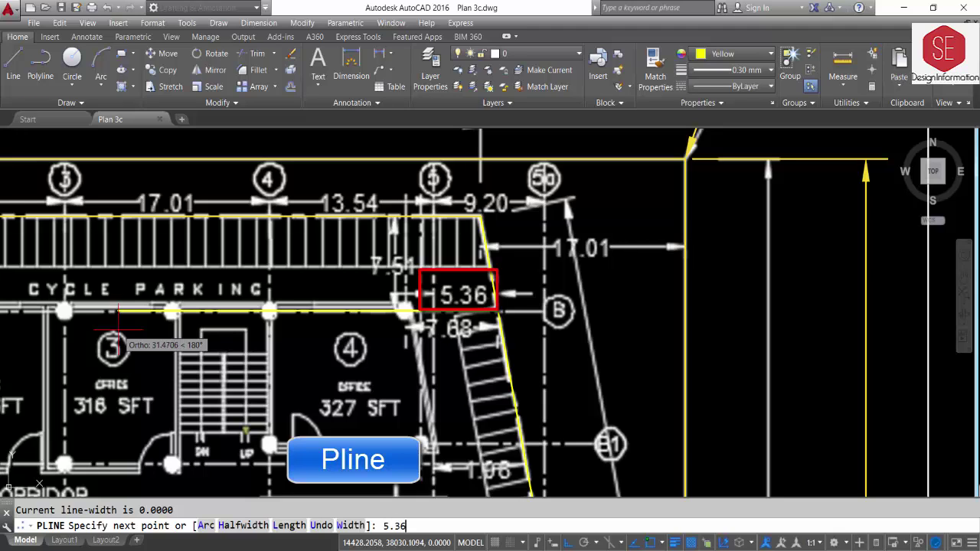
key("Return")
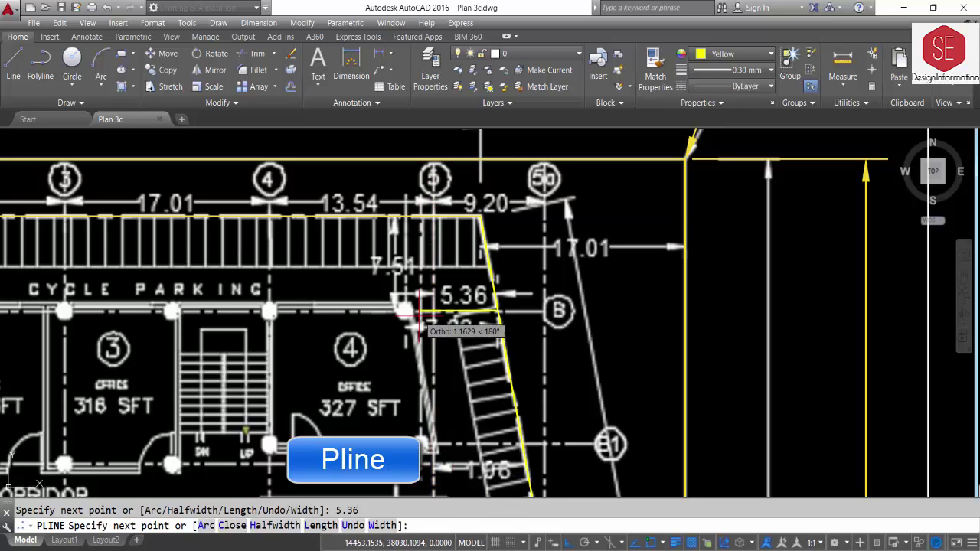
middle_click_drag(426, 153, 425, 262)
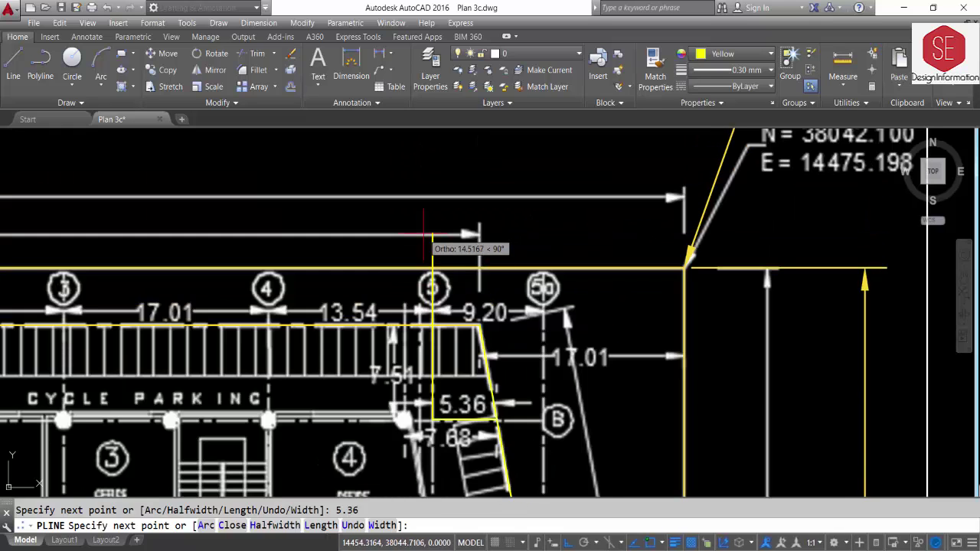
key("Escape")
scroll(459, 199, "down", 2)
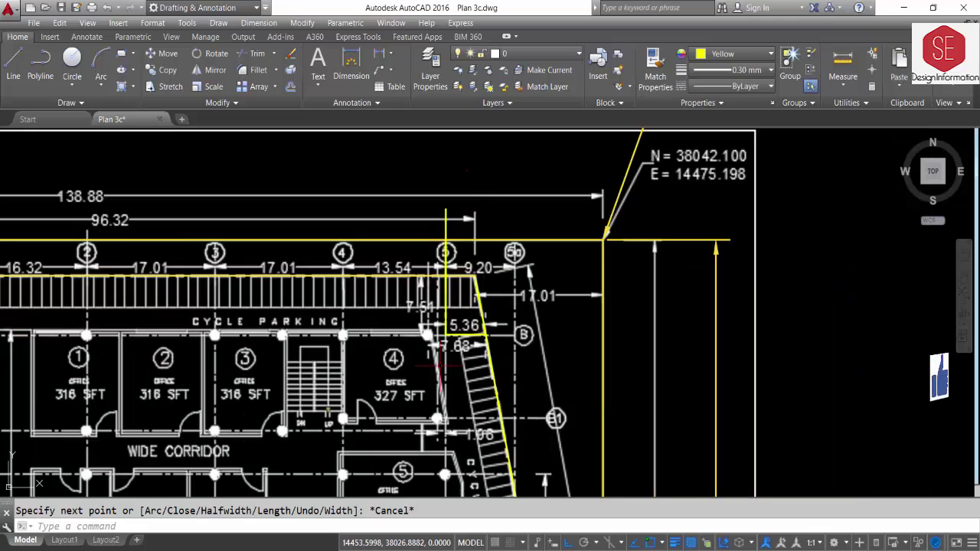
scroll(437, 368, "up", 2)
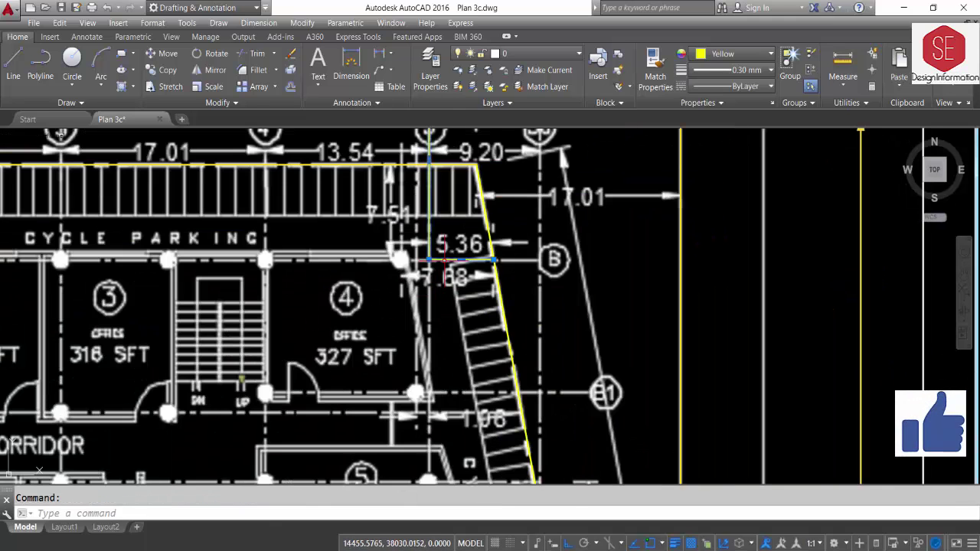
Explode the polyline and erase its short horizontal segment
type("x")
key("Return")
left_click(428, 260)
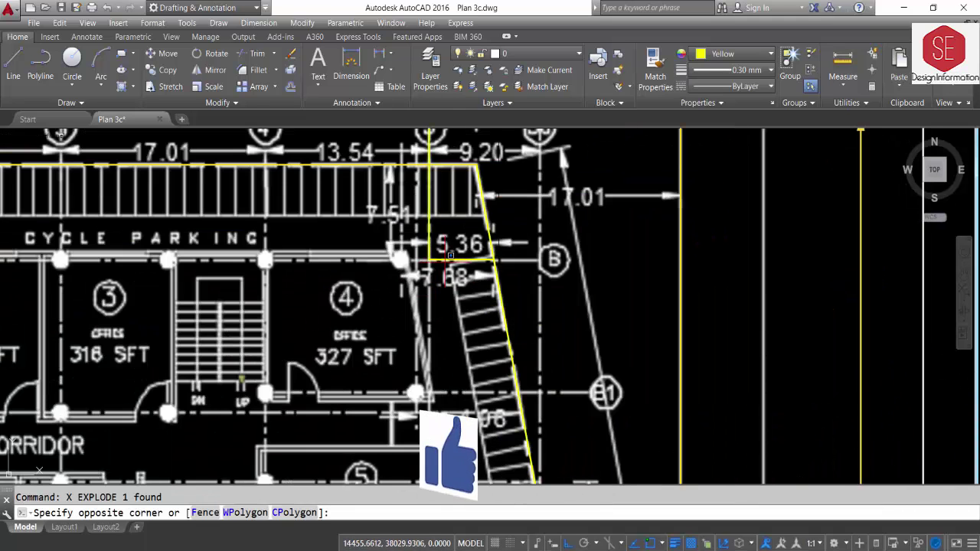
key("Escape")
left_click(446, 259)
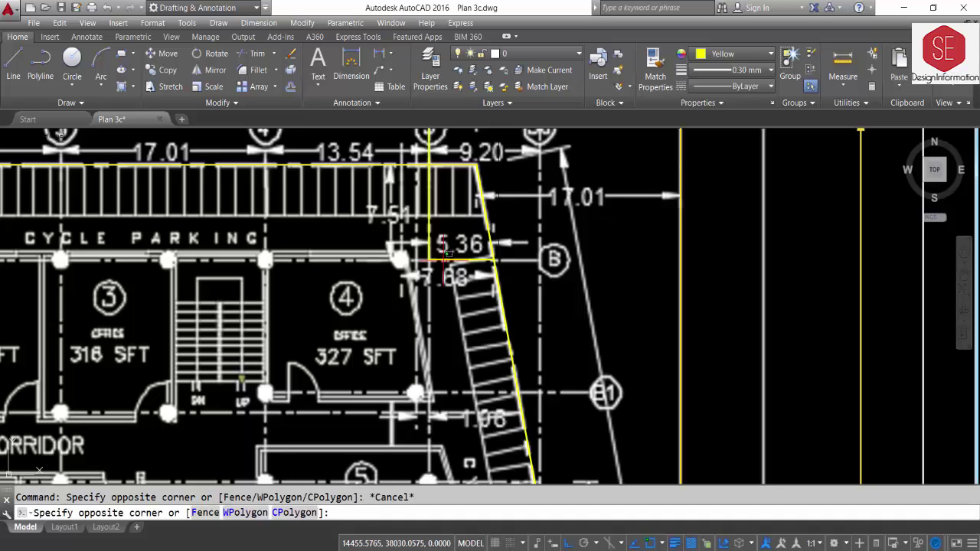
left_click(437, 263)
type("e")
key("Return")
scroll(434, 264, "down", 3)
scroll(440, 264, "up", 3)
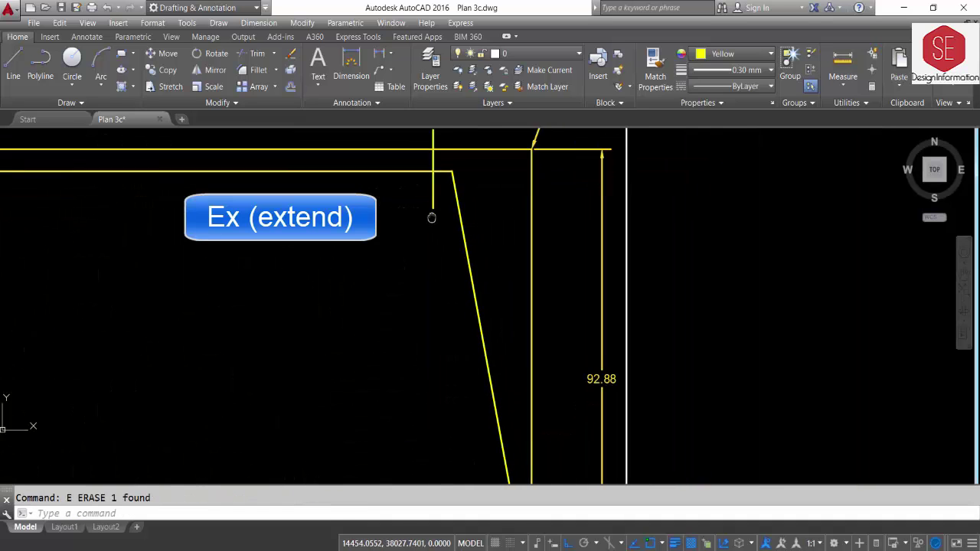
scroll(431, 215, "down", 3)
Start EXTEND to lengthen the grid lines to a boundary
type("ex")
key("Return")
key("Return")
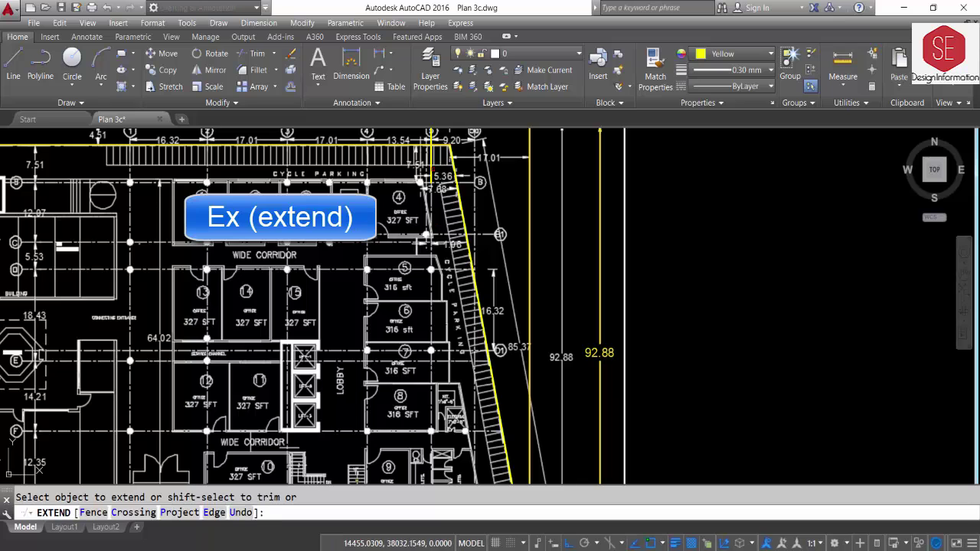
scroll(441, 337, "down", 3)
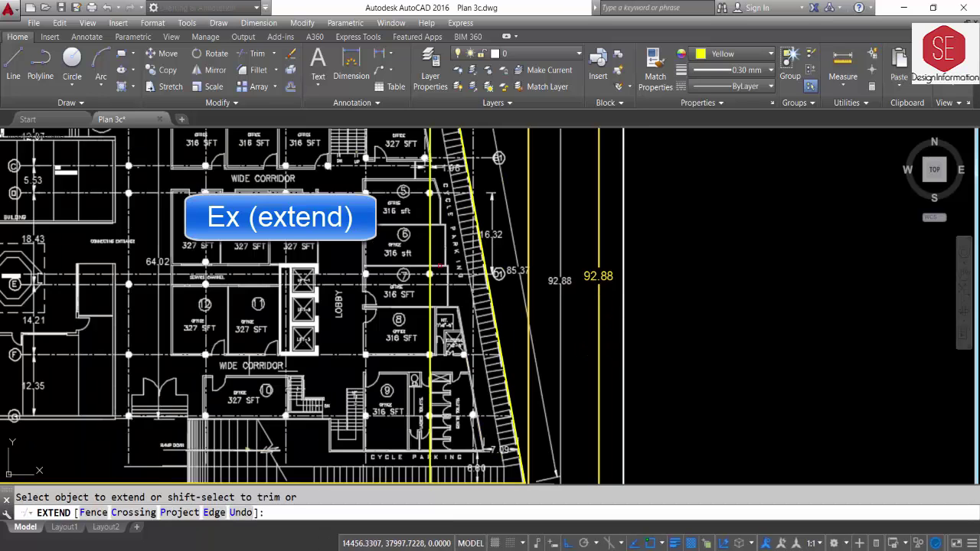
scroll(441, 338, "down", 2)
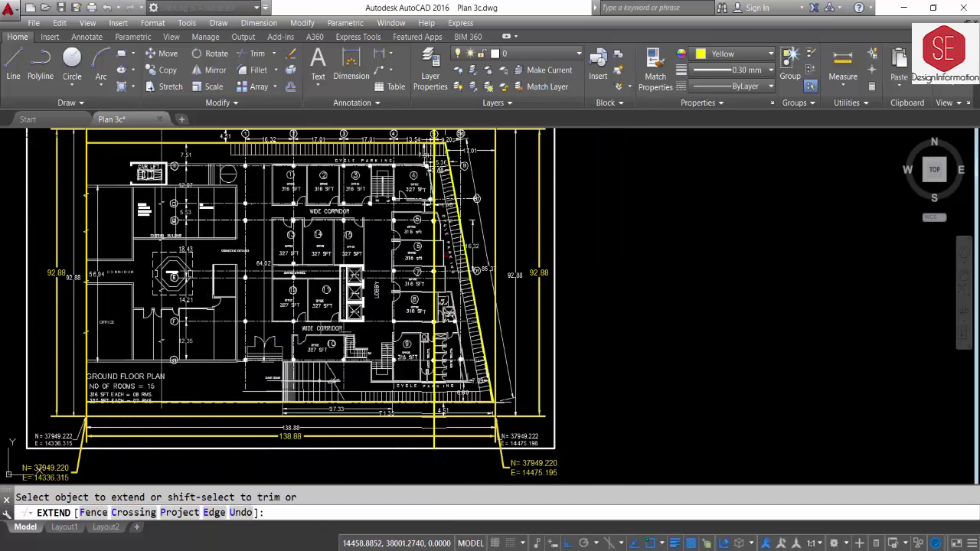
scroll(449, 253, "up", 2)
Offset grid line 5 by 13.54 to create grid line 4
scroll(449, 253, "up", 2)
key("Escape")
scroll(342, 221, "down", 1)
type("o")
key("Return")
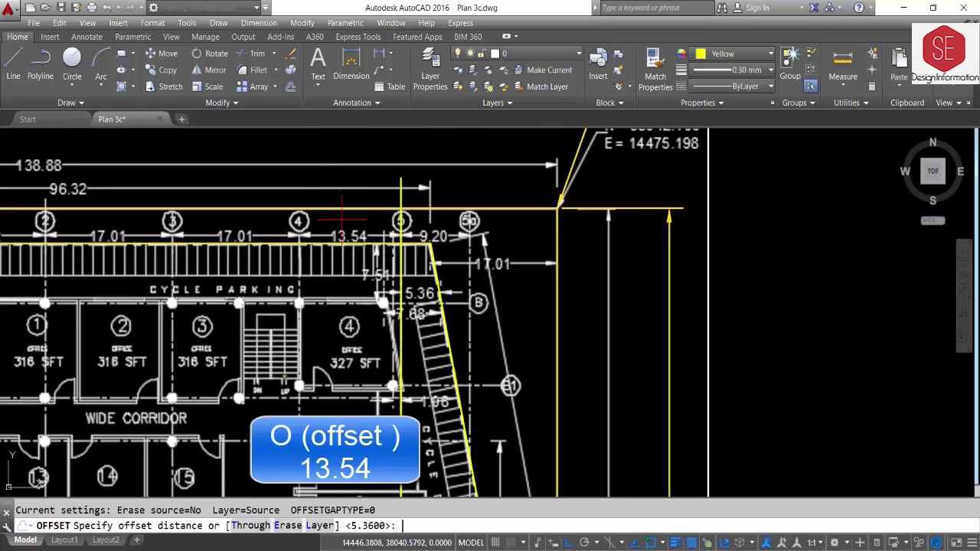
type("13.54")
key("Return")
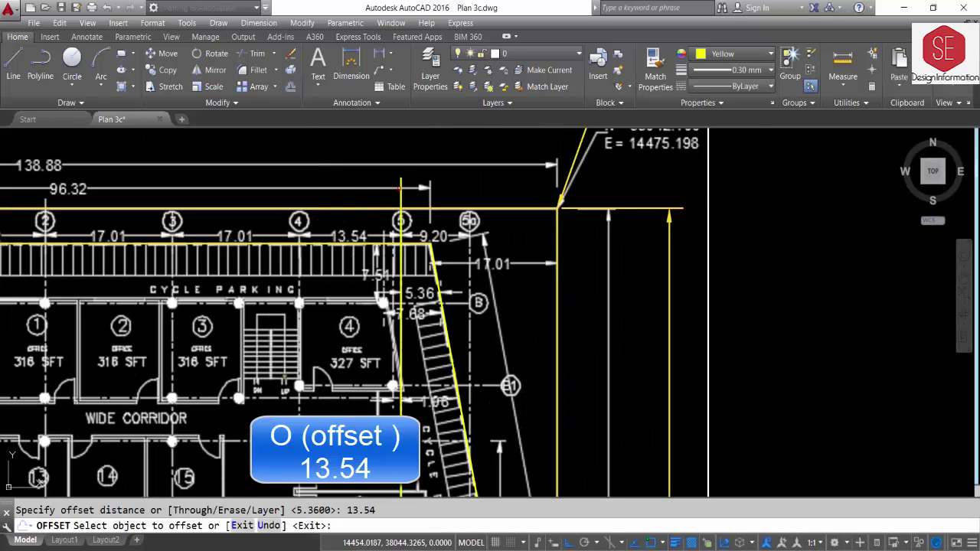
left_click(398, 181)
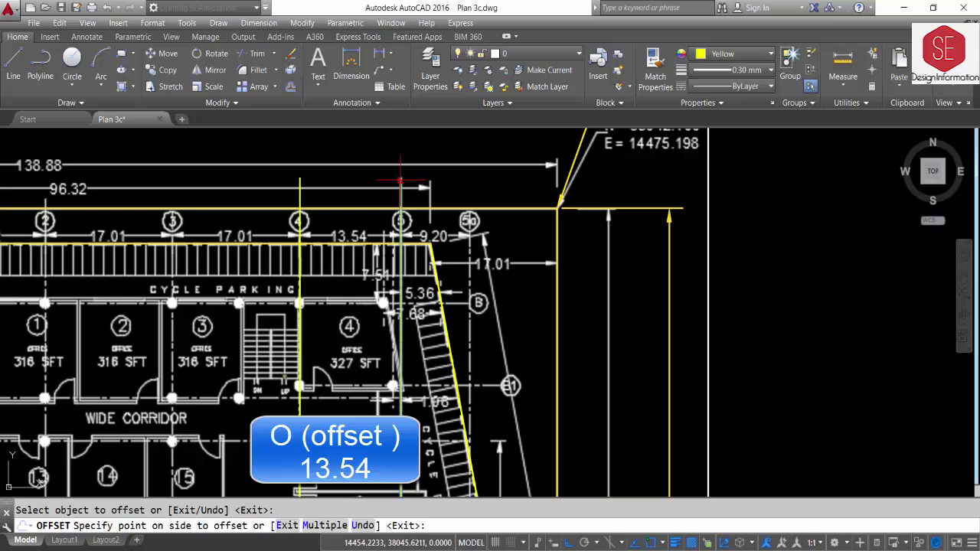
left_click(319, 223)
middle_click_drag(319, 224, 660, 226)
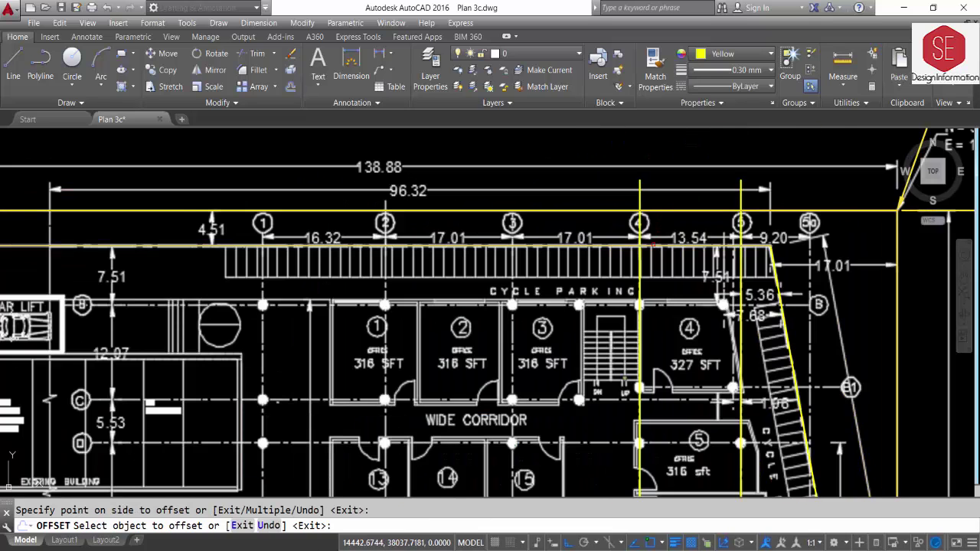
key("Return")
Offset leftward by 17.01 to create grid lines 3 and 2
type("o")
key("Return")
type("17.01")
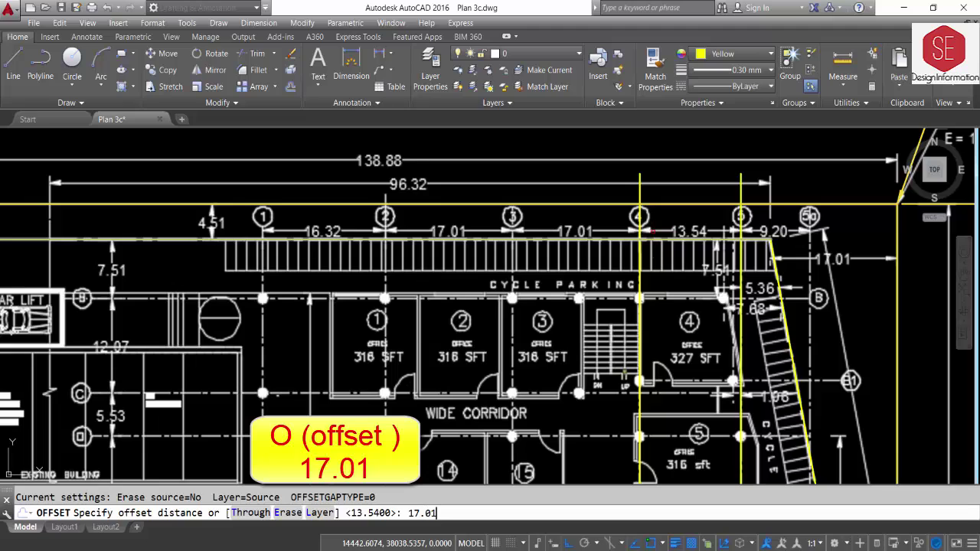
key("Return")
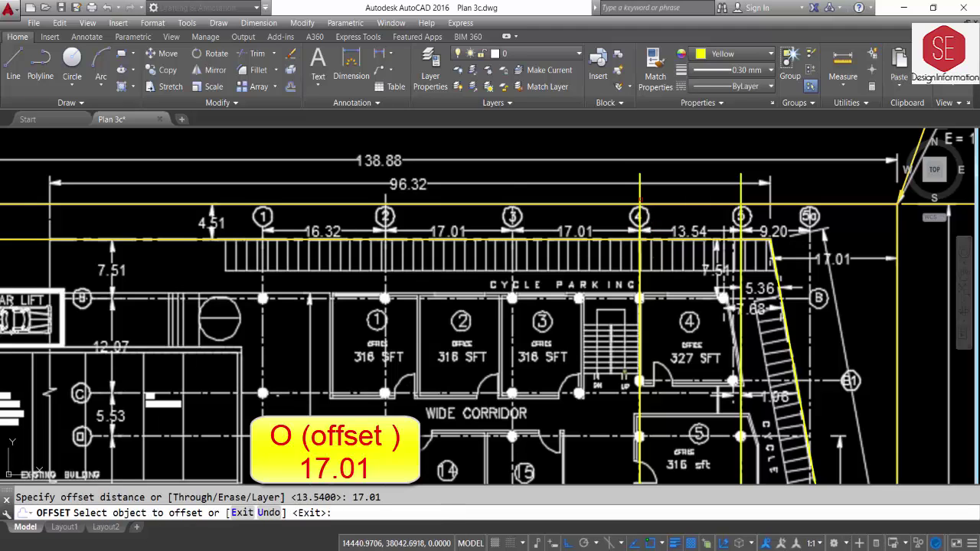
left_click(640, 229)
left_click(588, 196)
left_click(588, 196)
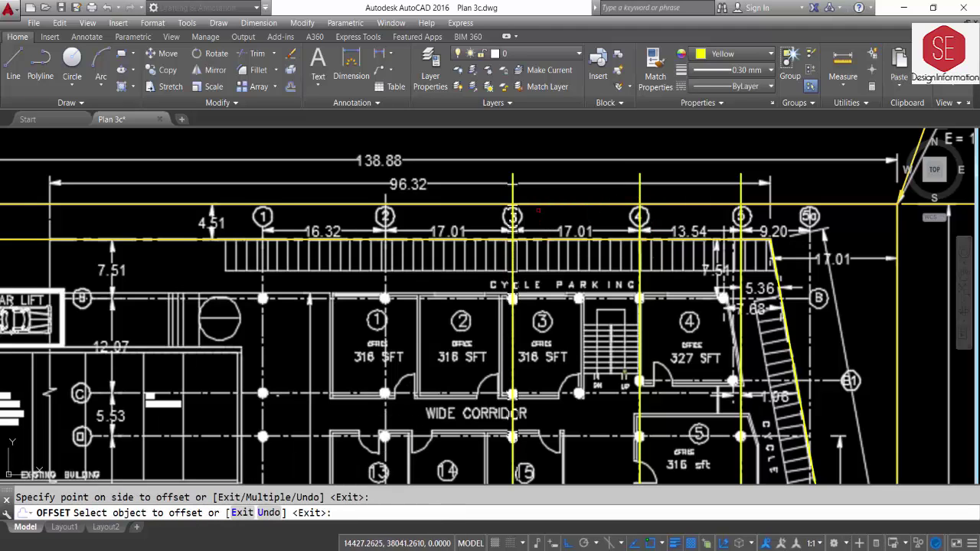
key("Return")
key("Return")
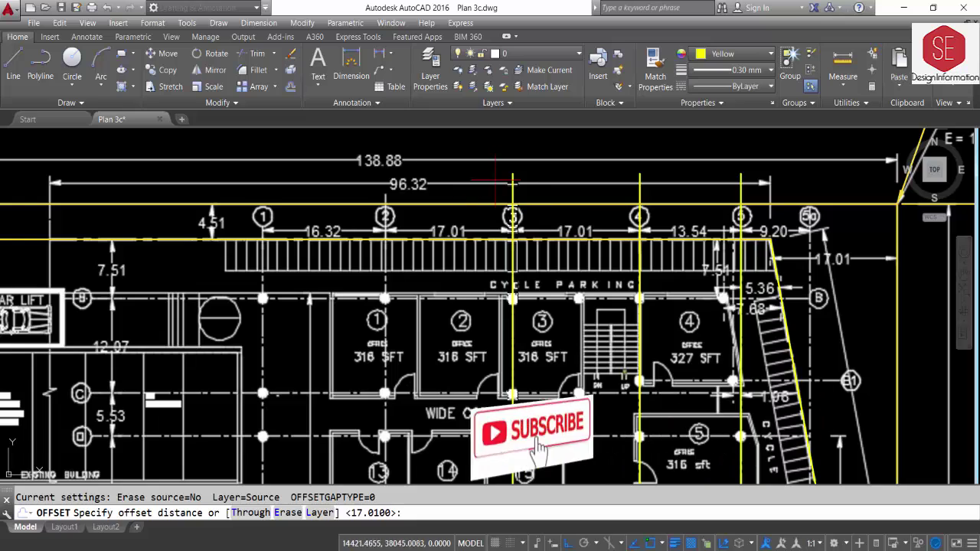
key("Return")
left_click(512, 187)
left_click(450, 192)
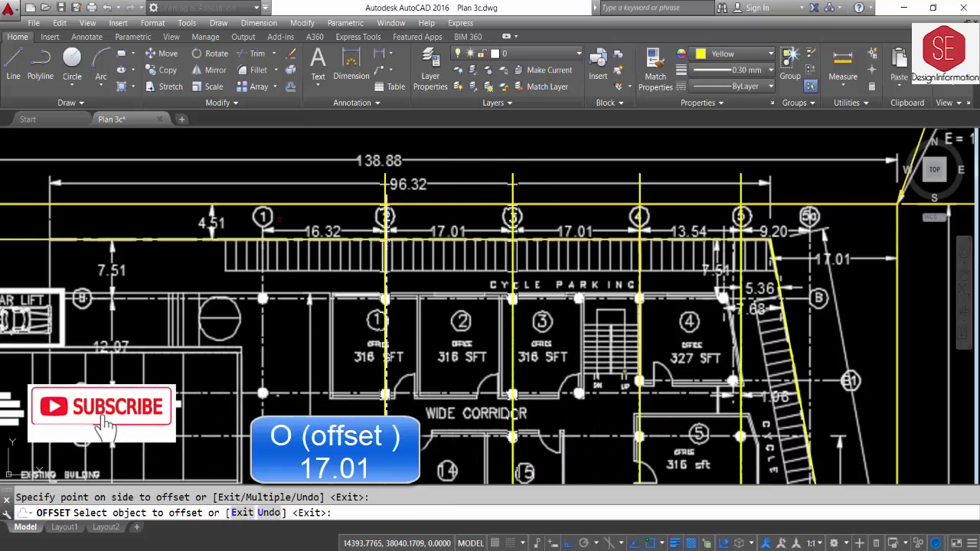
key("Return")
Offset grid line 2 leftward at a new distance to create grid line 1
key("Return")
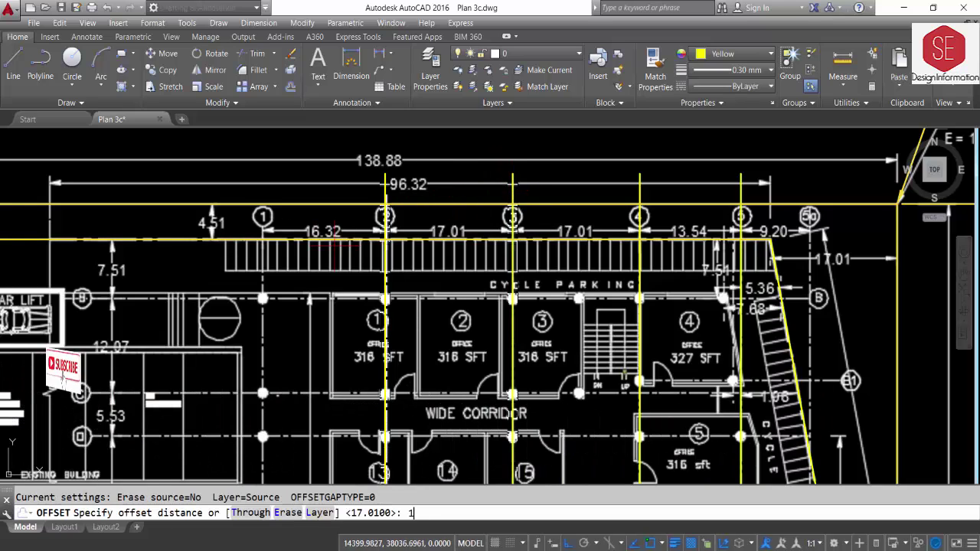
type("16.32")
key("Return")
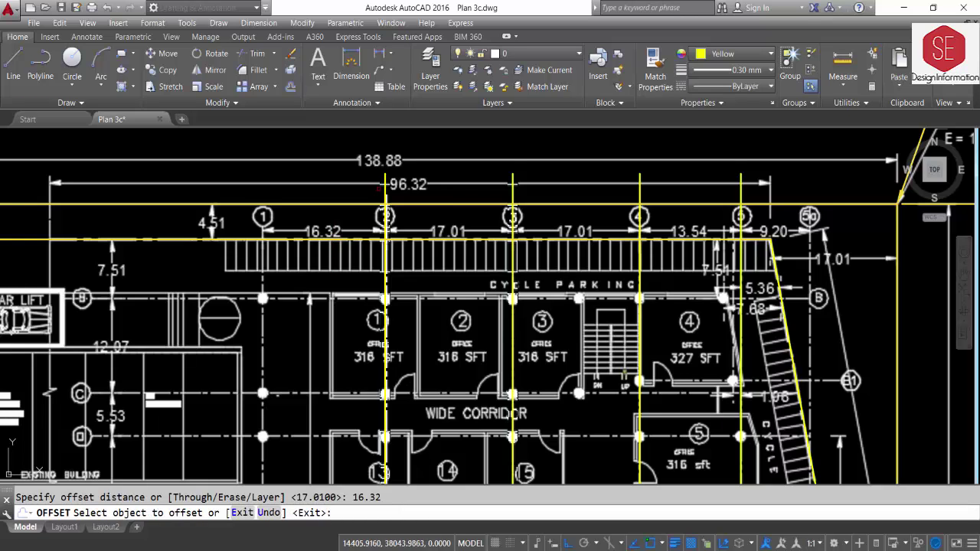
left_click(385, 191)
left_click(341, 193)
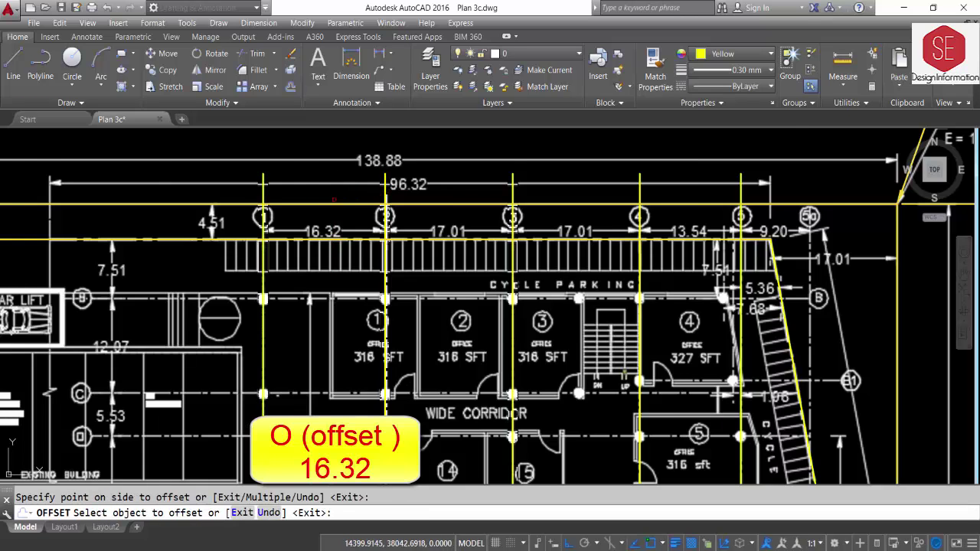
scroll(341, 193, "down", 2)
scroll(341, 190, "down", 2)
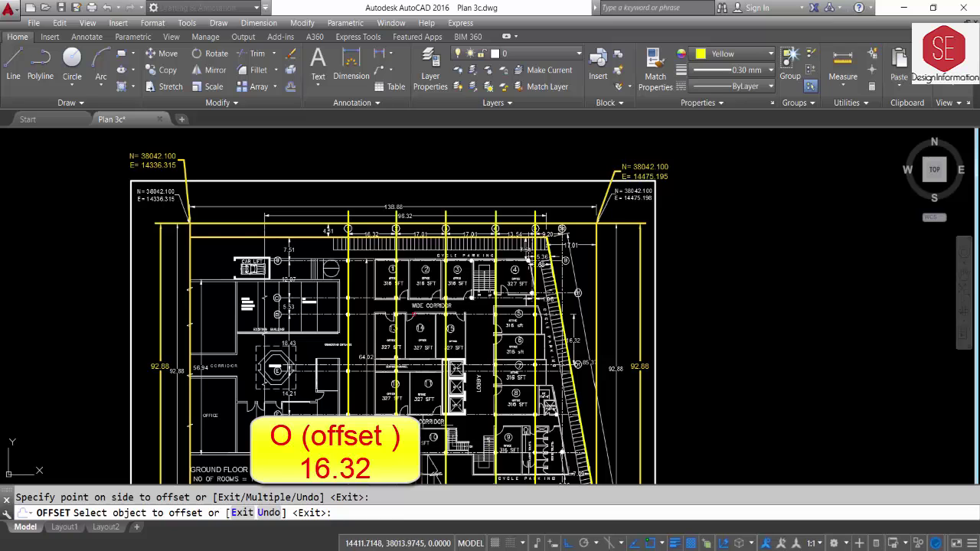
scroll(410, 393, "up", 2)
scroll(411, 393, "up", 2)
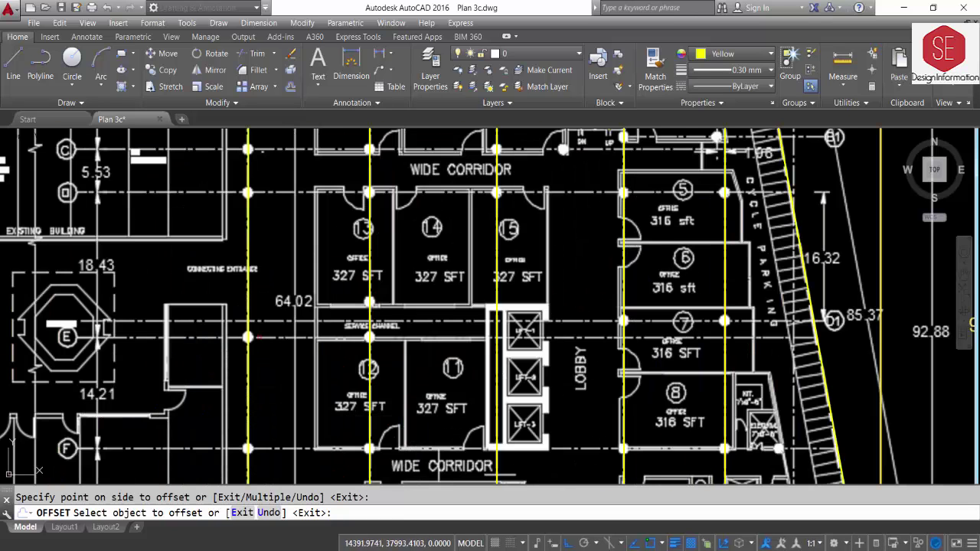
scroll(485, 461, "down", 3)
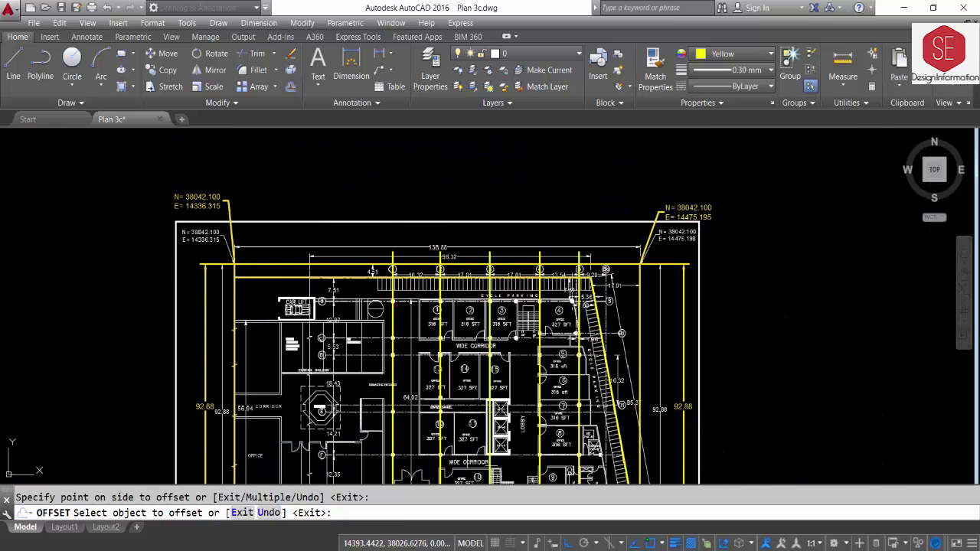
scroll(368, 291, "up", 2)
key("Escape")
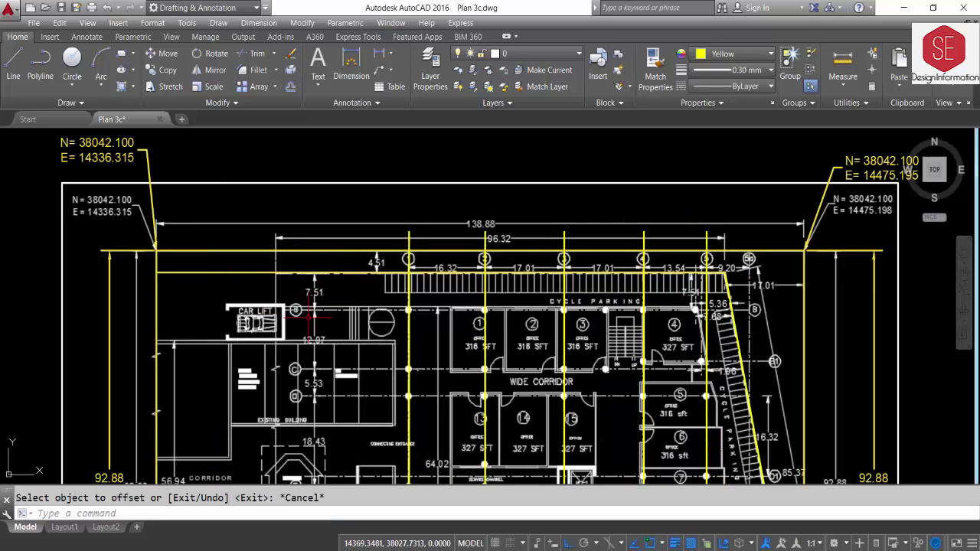
Offset the top grid line 7.51 downward to mark gridline B
scroll(314, 292, "up", 2)
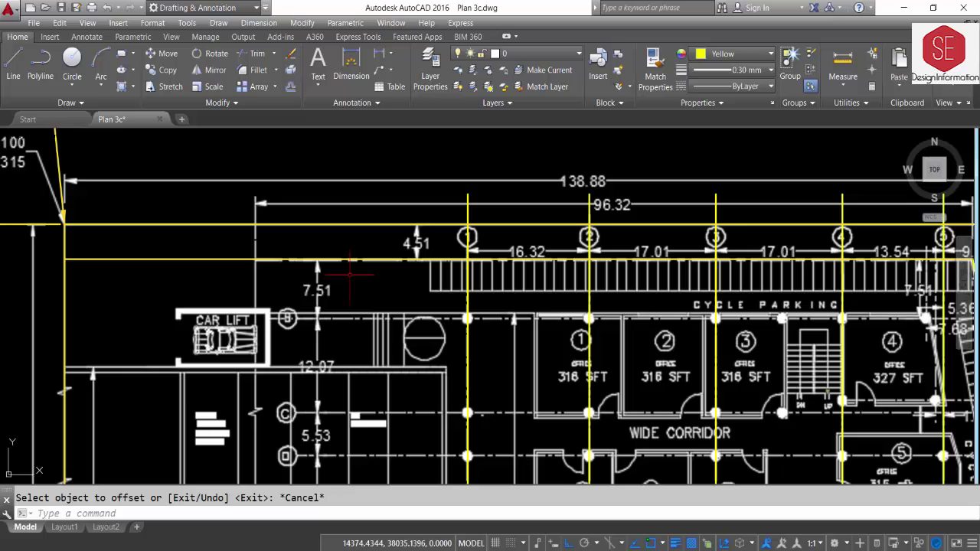
type("o")
key("Return")
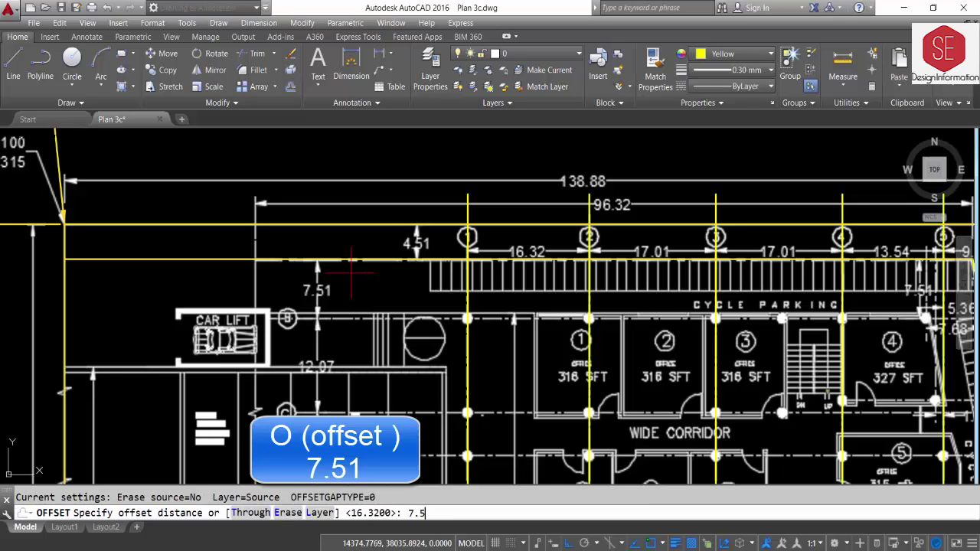
type("1")
key("Return")
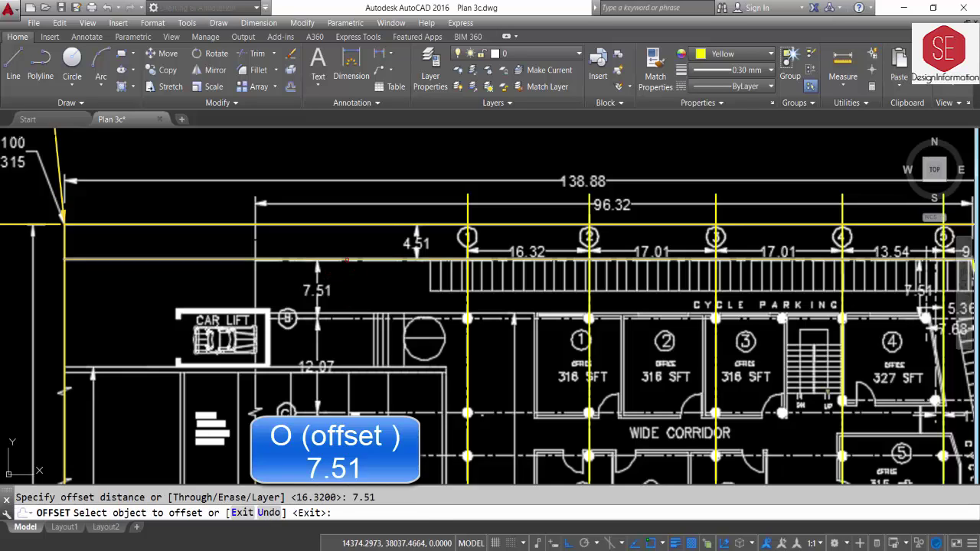
left_click(351, 263)
scroll(474, 341, "up", 4)
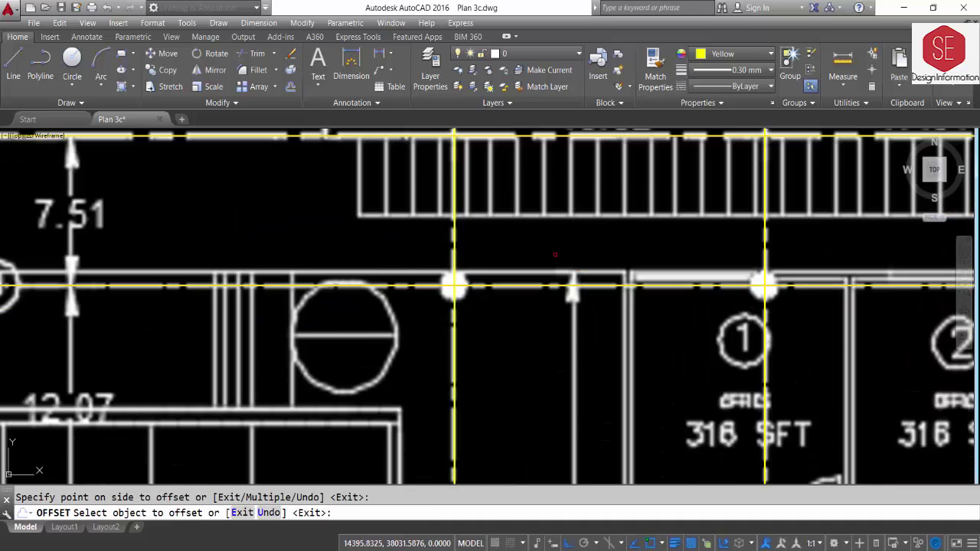
scroll(556, 254, "down", 5)
scroll(354, 337, "up", 3)
Offset the yellow grid line down 12.07 to gridline C, then 5.53 to gridline D
key("Escape")
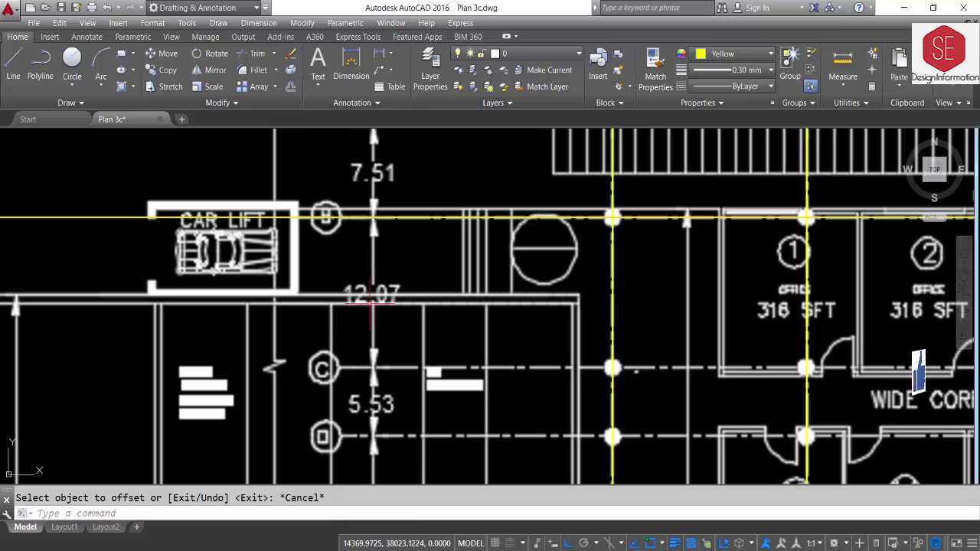
type("o")
key("Return")
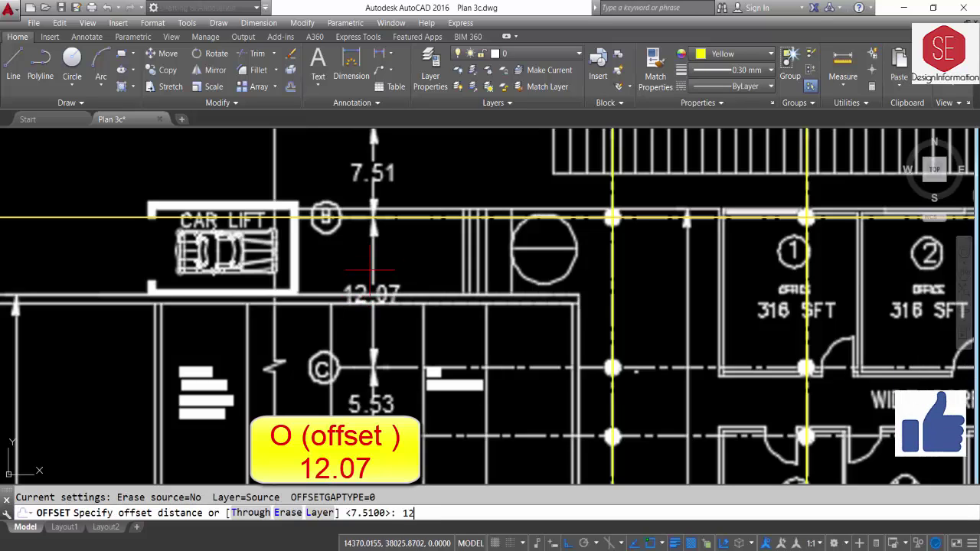
key("Return")
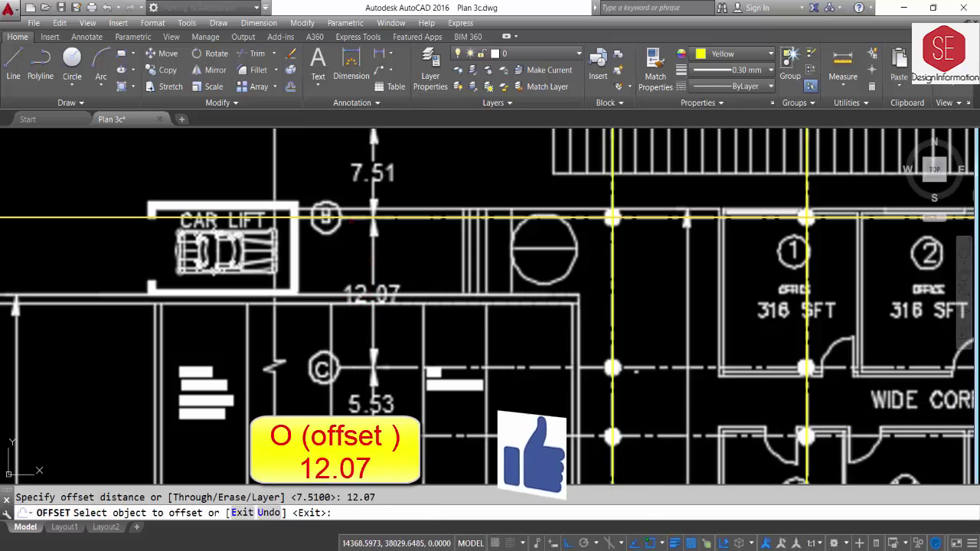
left_click(398, 369)
scroll(349, 220, "down", 2)
left_click(351, 269)
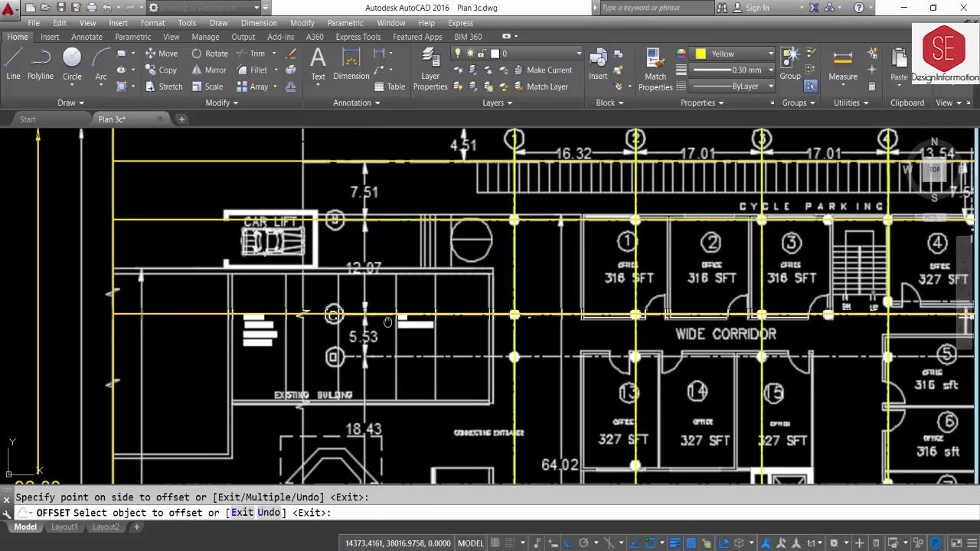
middle_click_drag(388, 322, 376, 269)
scroll(342, 313, "up", 2)
key("Escape")
type("o")
key("Return")
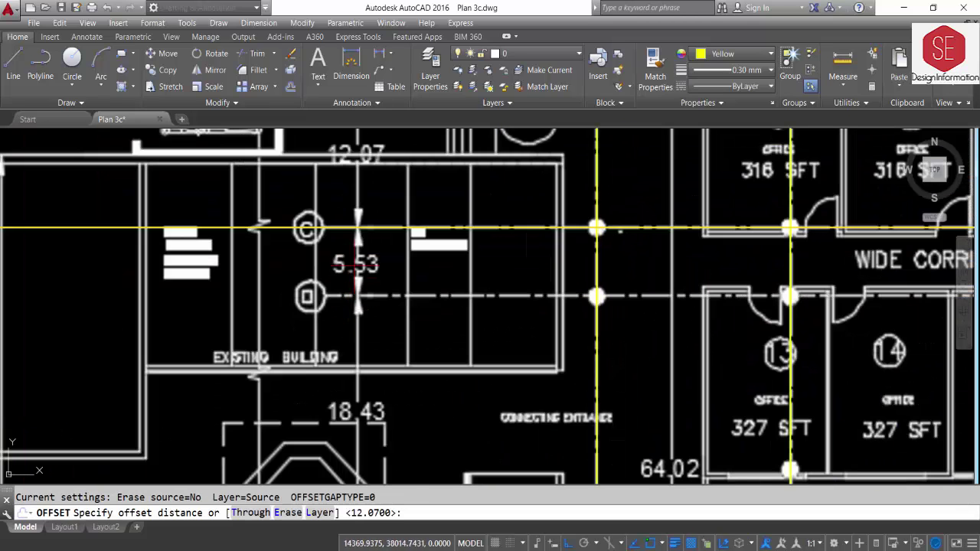
type("5.5")
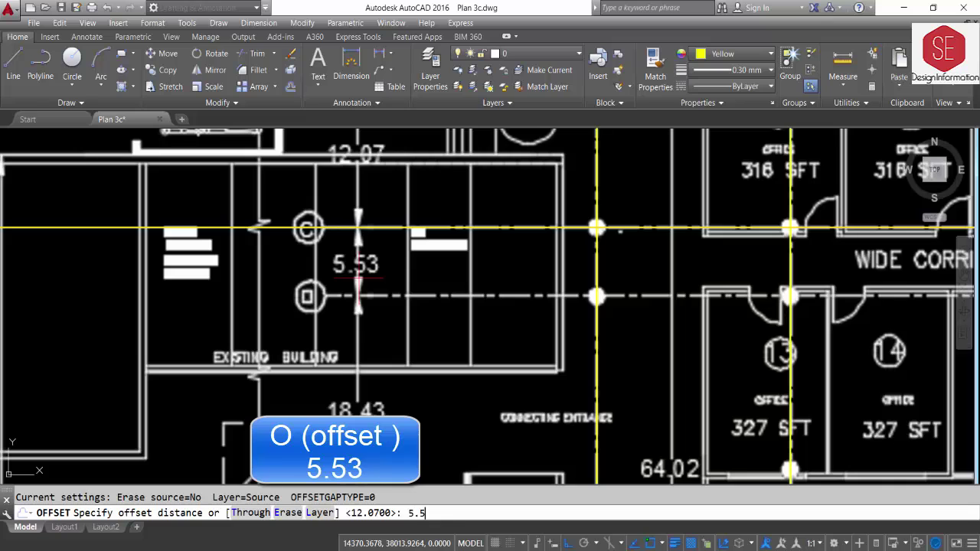
type("3")
key("Return")
left_click(368, 230)
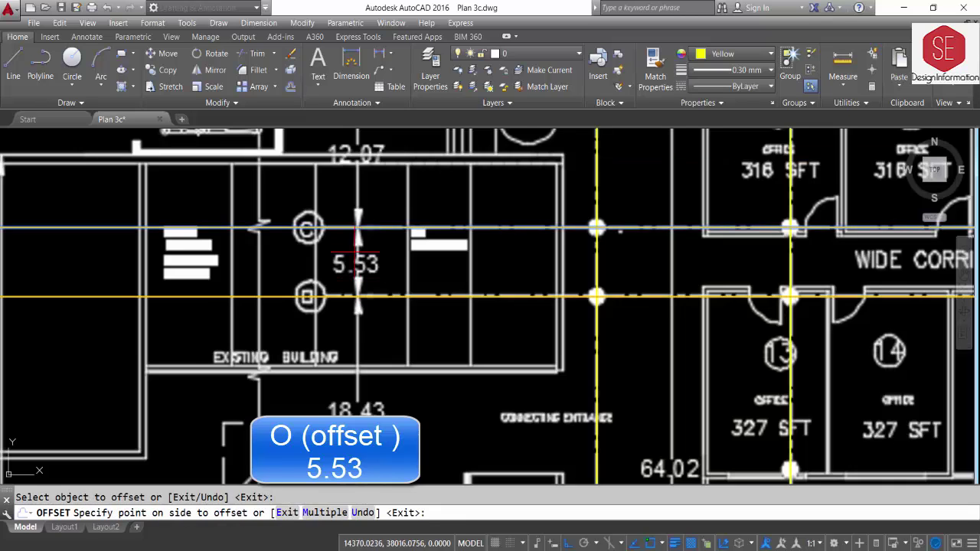
left_click(429, 239)
scroll(440, 230, "down", 2)
Offset further yellow grid lines down 18.43 to gridline E and 14.21 to gridline F
key("Return")
key("Return")
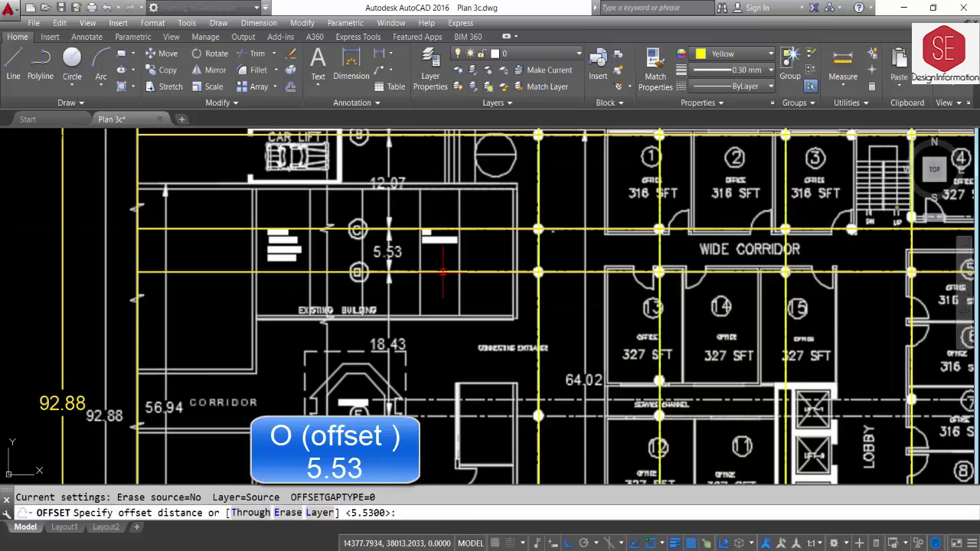
type("18")
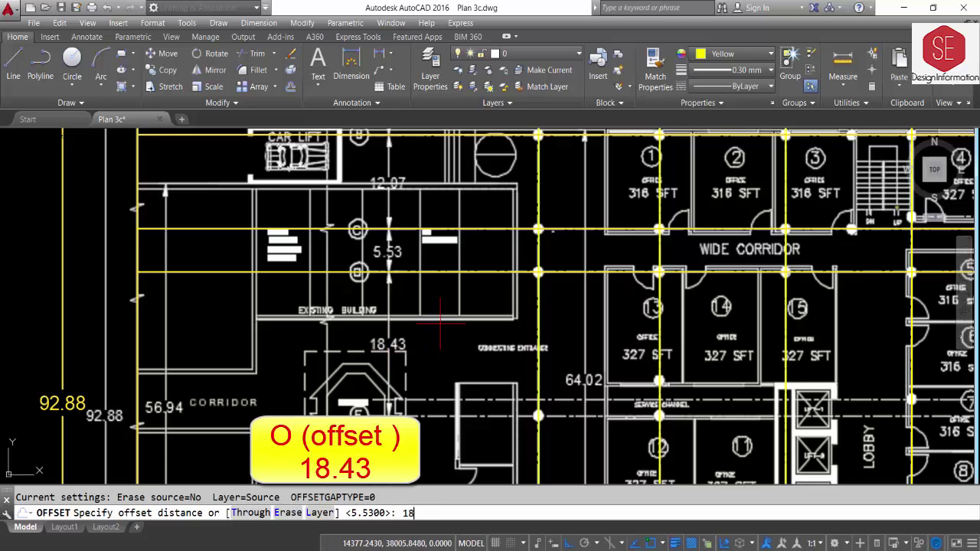
type(".43")
key("Return")
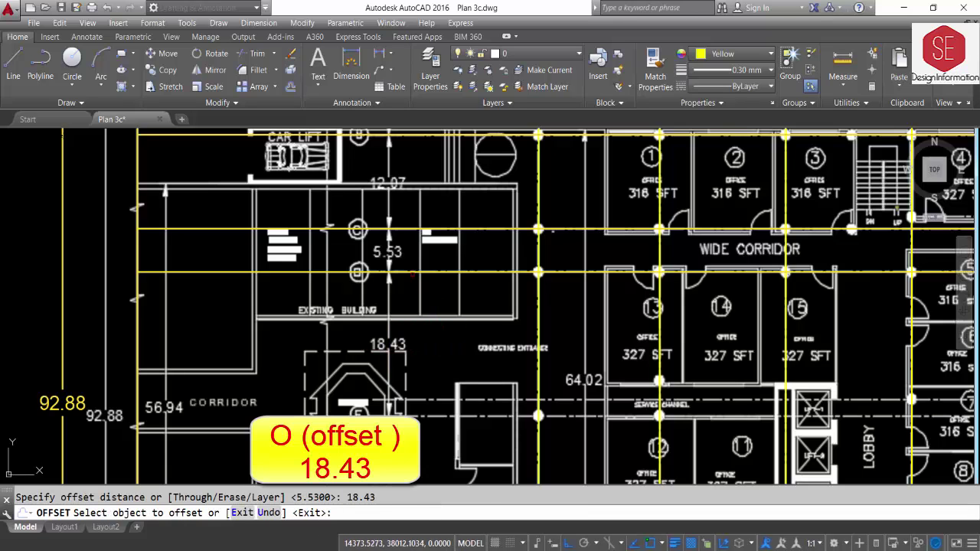
left_click(425, 272)
left_click(440, 383)
middle_click_drag(440, 388, 429, 266)
scroll(429, 265, "down", 3)
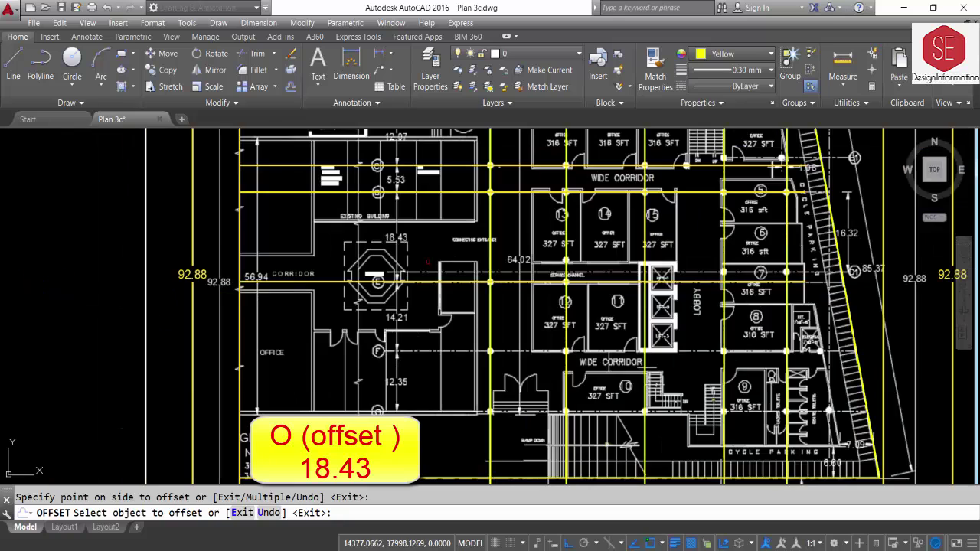
scroll(399, 322, "up", 2)
key("Escape")
type("o")
key("Return")
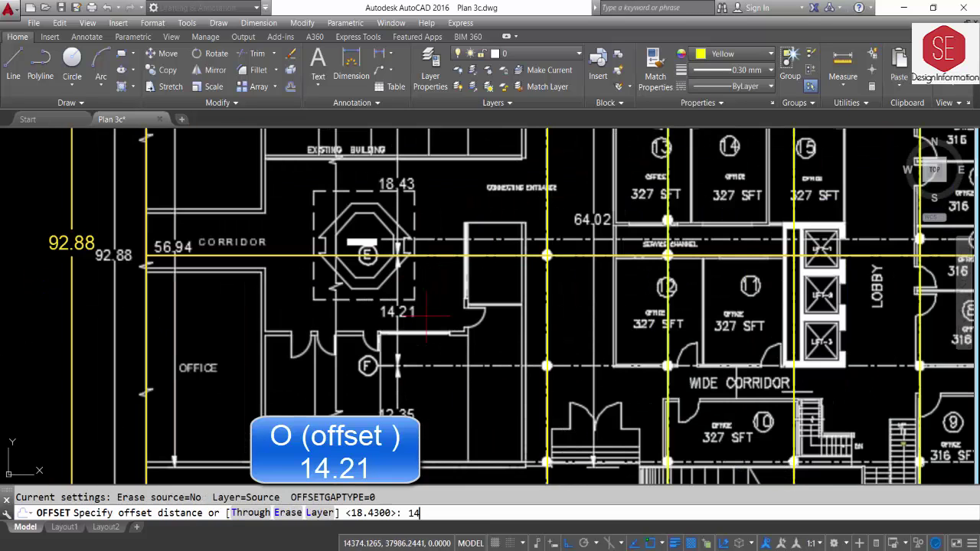
type(".21")
key("Return")
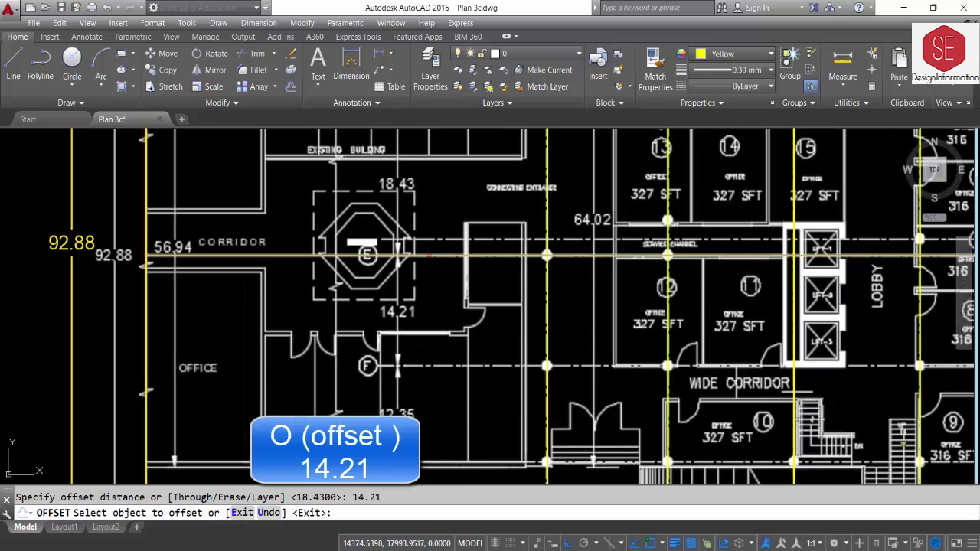
left_click(429, 256)
left_click(427, 369)
scroll(428, 369, "down", 2)
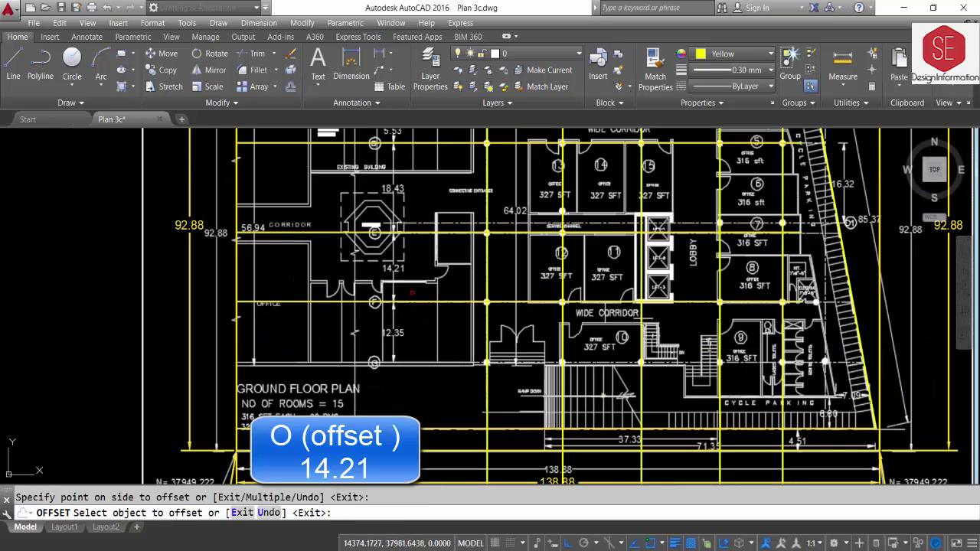
scroll(392, 344, "up", 4)
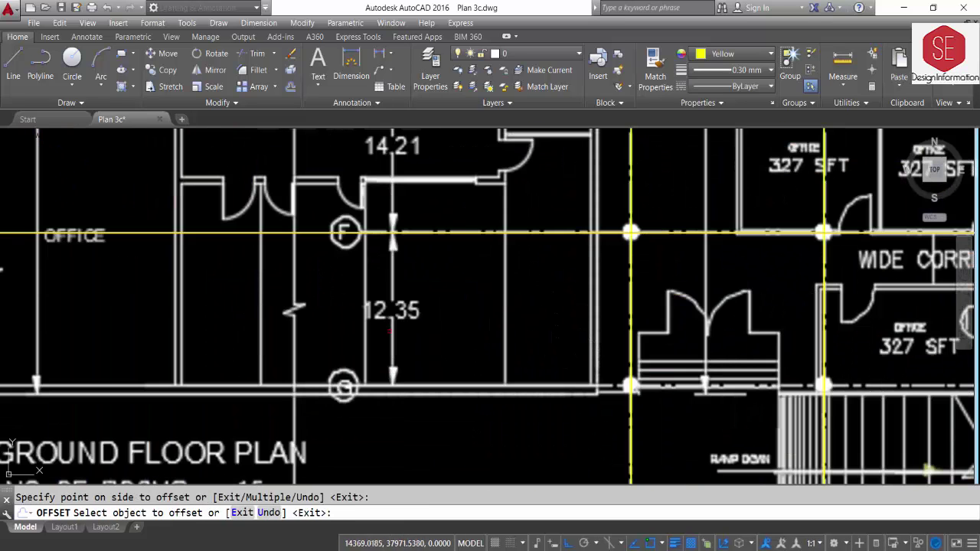
Offset the last yellow line down 12.35 onto gridline G
key("Escape")
scroll(392, 310, "down", 2)
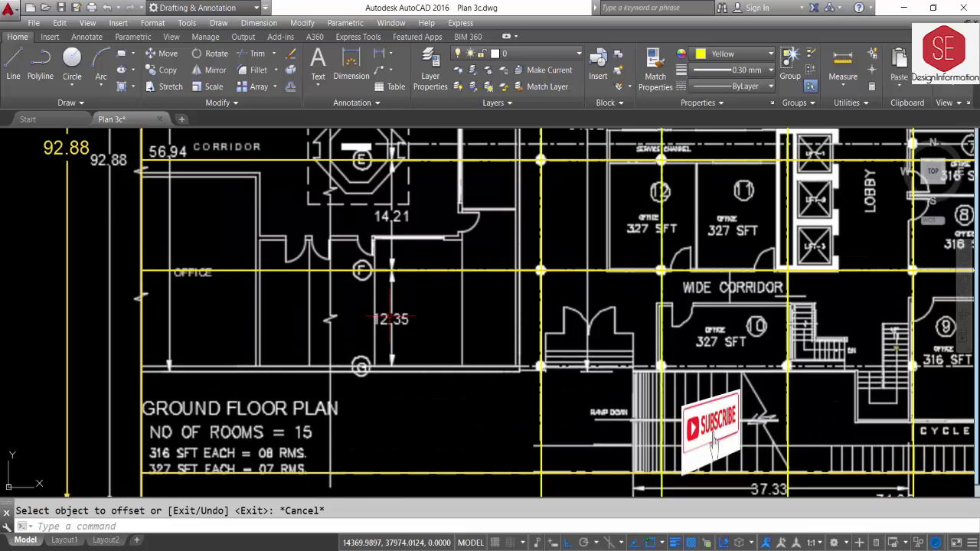
type("o")
key("Return")
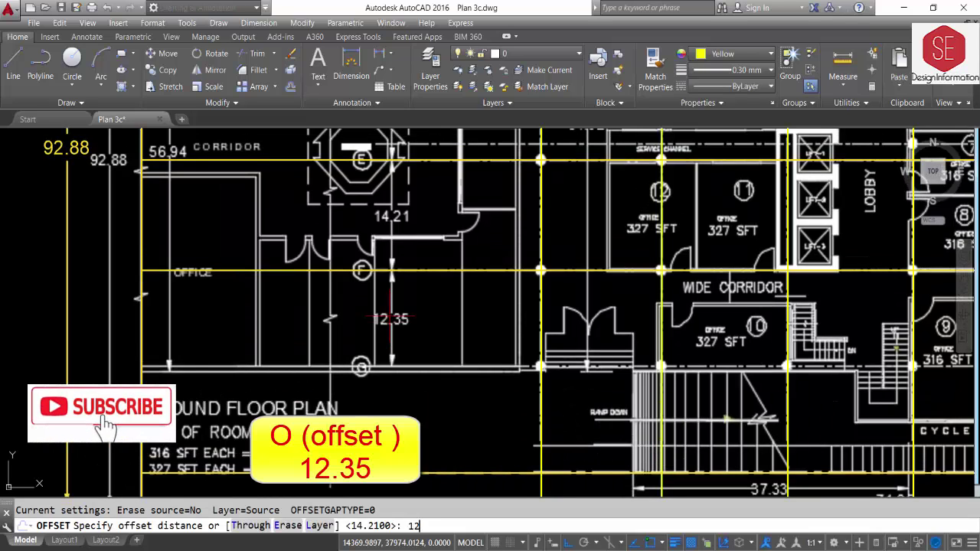
key("Return")
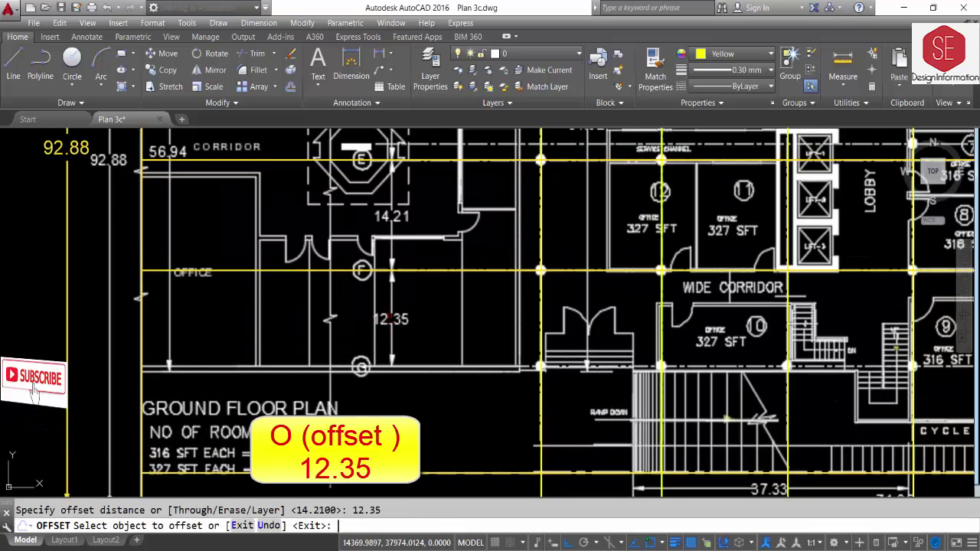
left_click(392, 337)
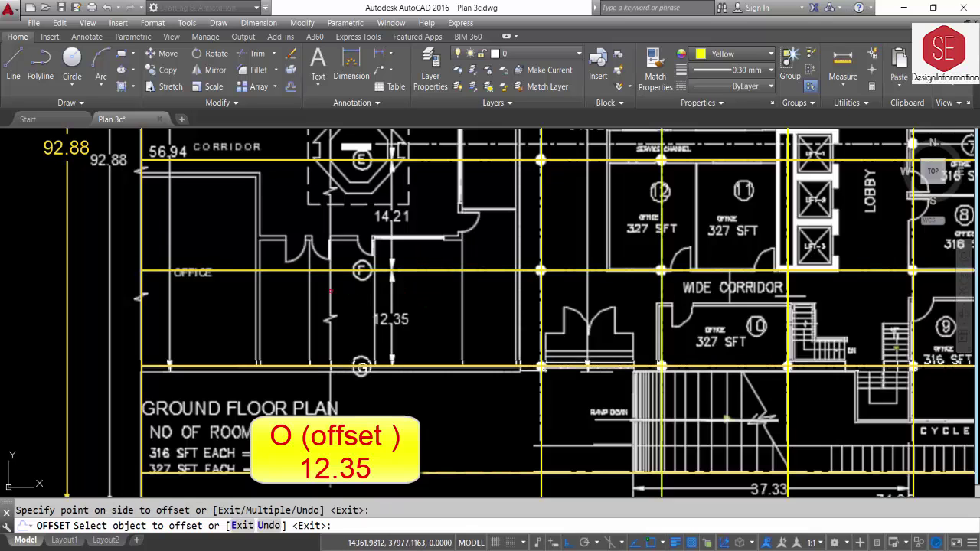
scroll(392, 344, "down", 3)
scroll(393, 344, "down", 2)
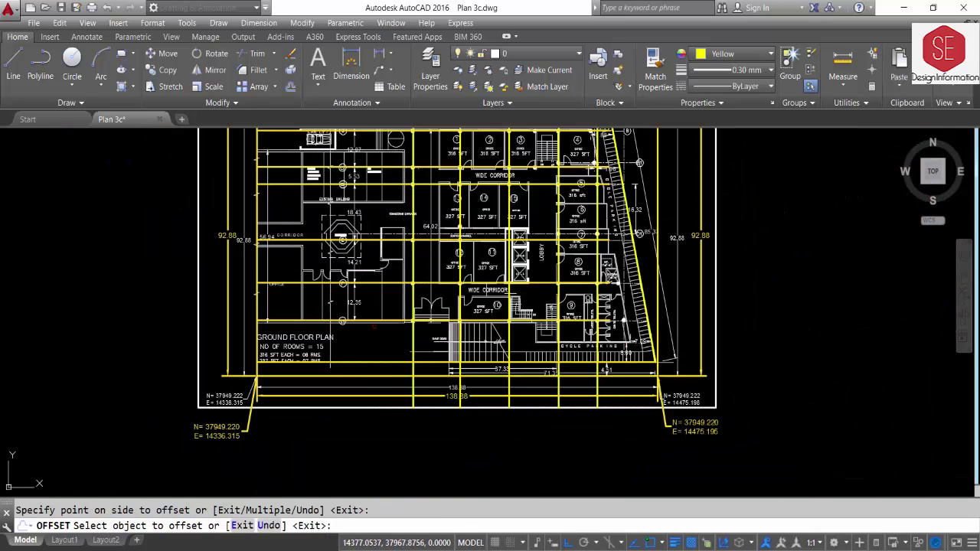
Erase the stray line left over from the offsets
key("Escape")
left_click(378, 331)
type("e")
key("Return")
scroll(459, 176, "up", 3)
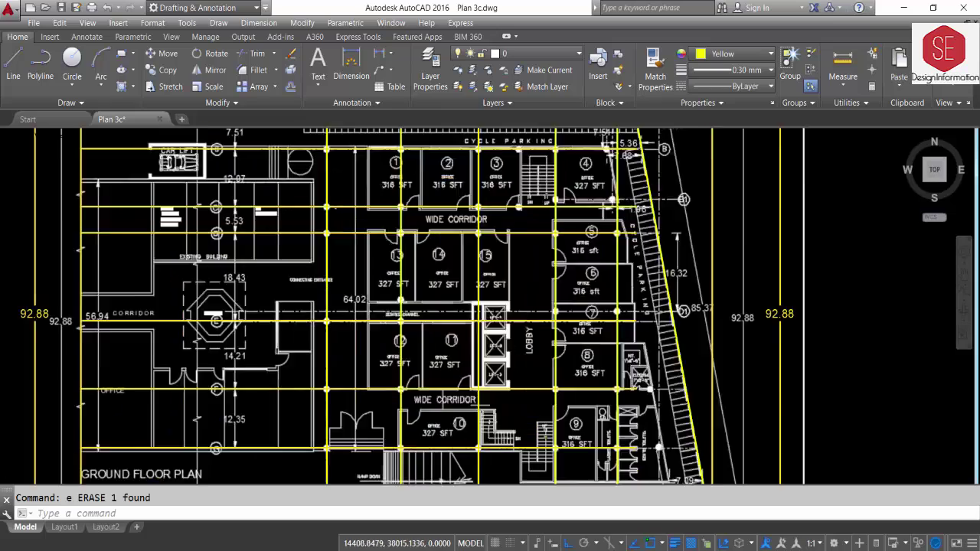
scroll(393, 198, "up", 4)
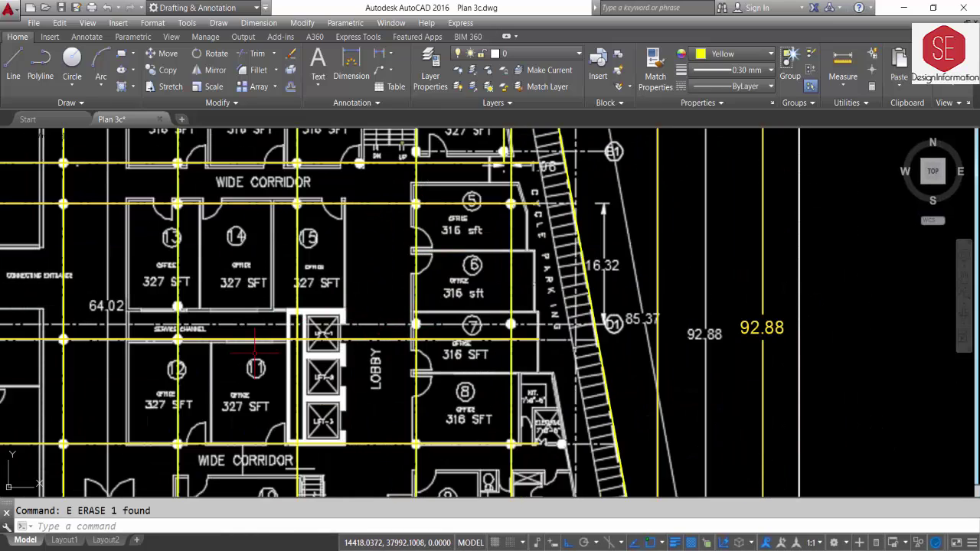
scroll(260, 348, "down", 5)
scroll(298, 259, "up", 4)
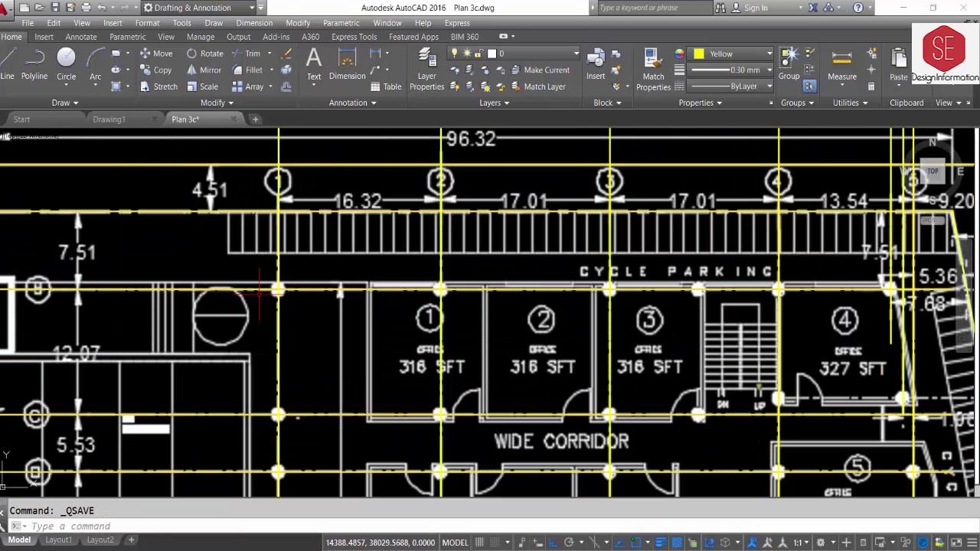
Draw a small circle centred on the grid 1 / gridline B intersection
type("c")
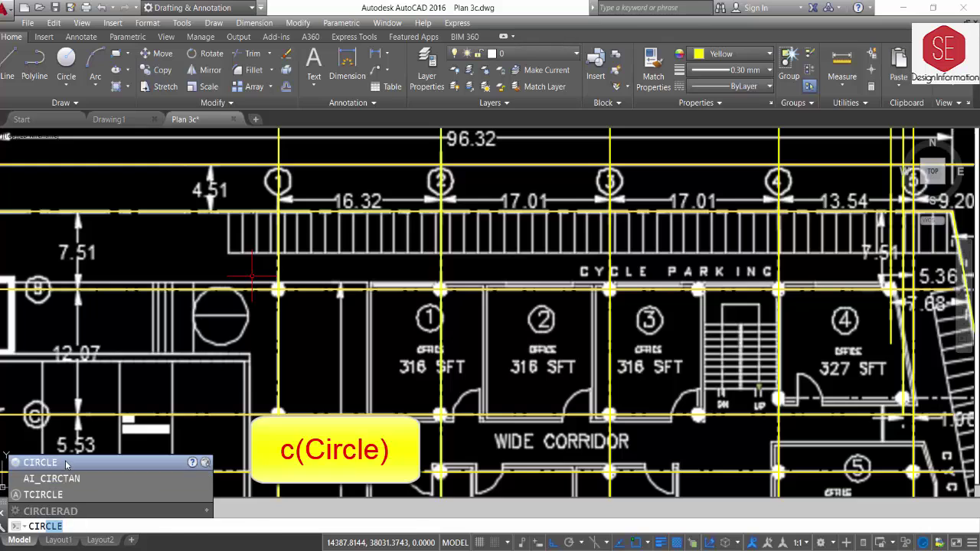
key("Return")
left_click(278, 290)
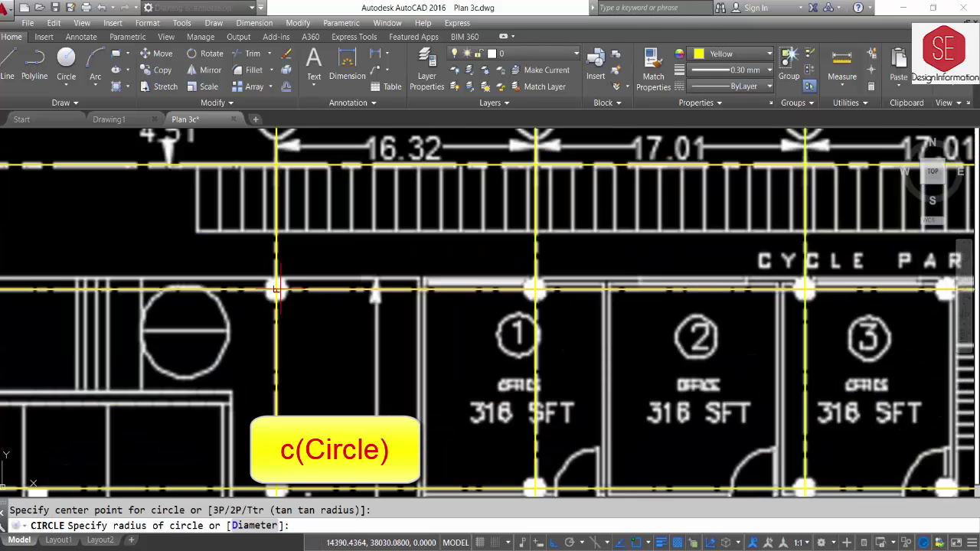
scroll(278, 290, "up", 2)
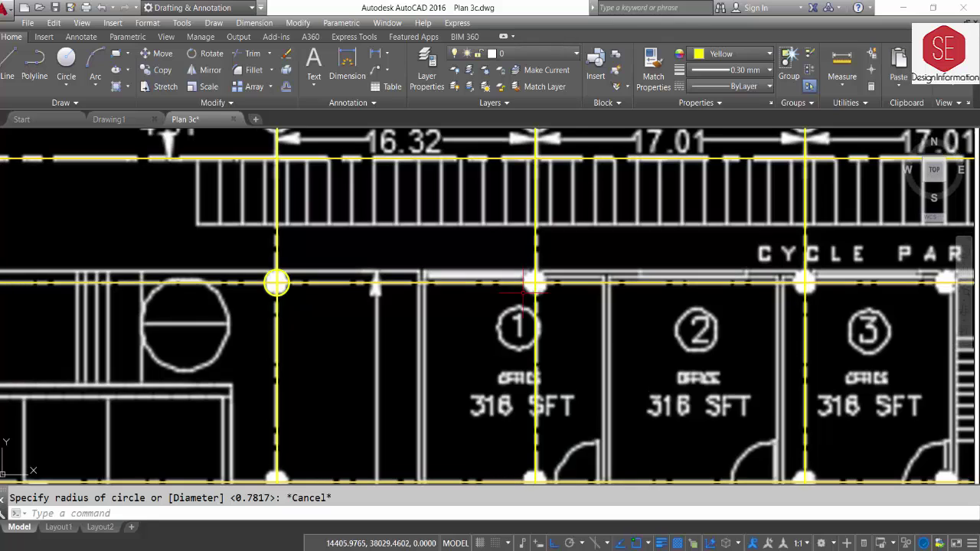
Copy the circle marker from its centre to the next grid intersection on the right
type("co")
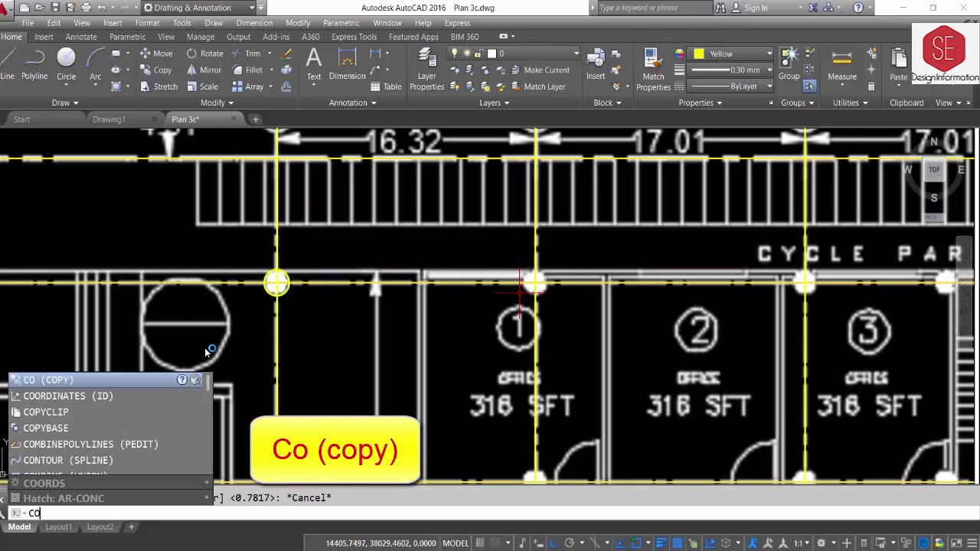
key("Return")
left_click(278, 284)
key("Return")
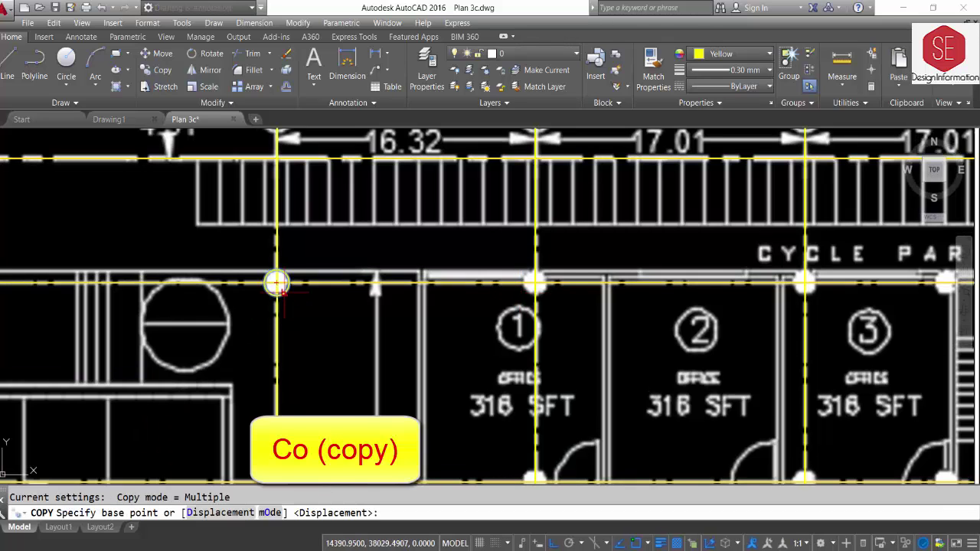
left_click(277, 283)
left_click(536, 283)
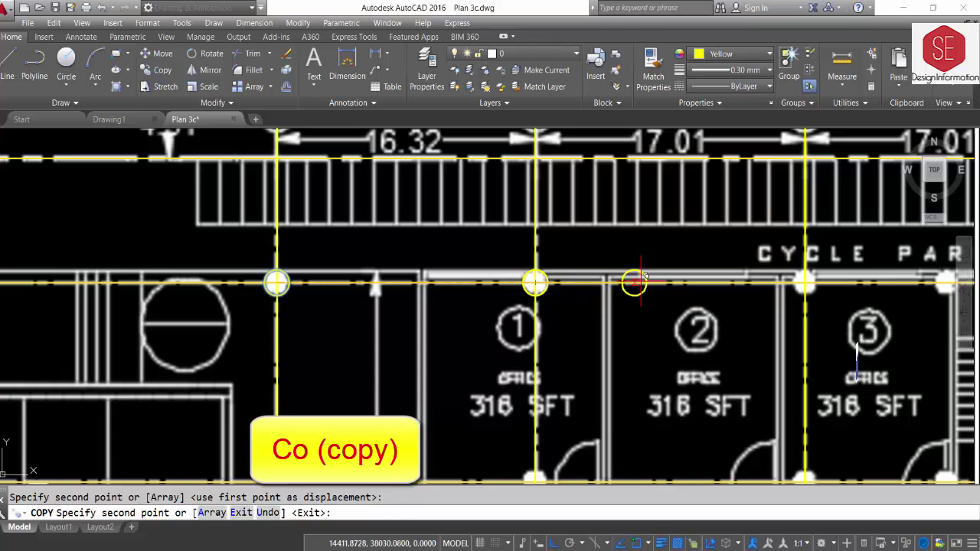
middle_click_drag(634, 280, 448, 296)
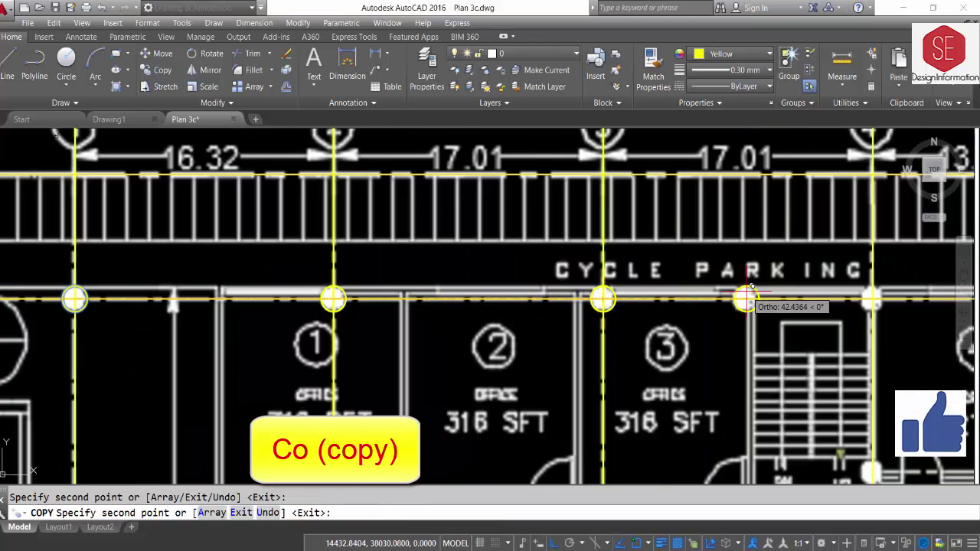
middle_click_drag(743, 296, 472, 309)
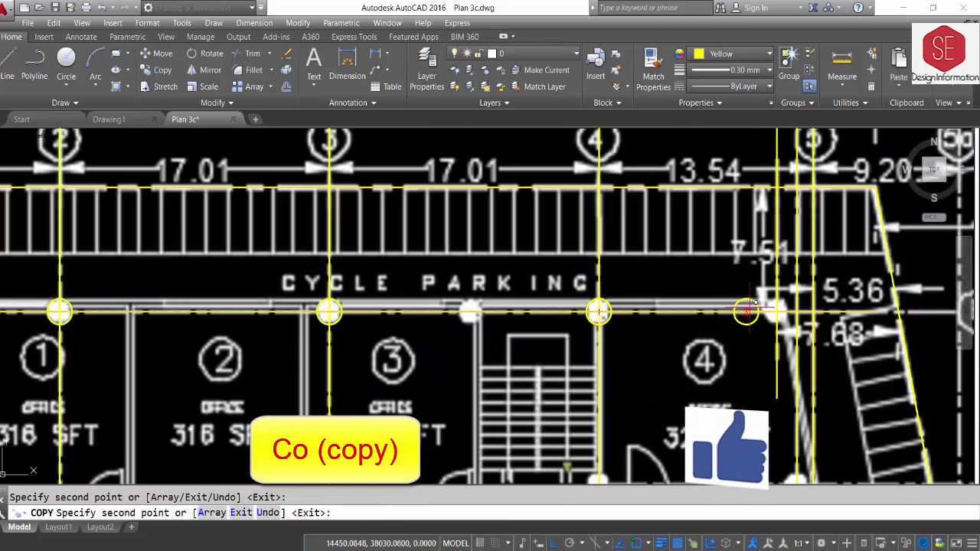
scroll(708, 284, "down", 3)
scroll(739, 413, "up", 3)
With ortho off, place more marker copies at the corridor and lower grid intersections
key("F8")
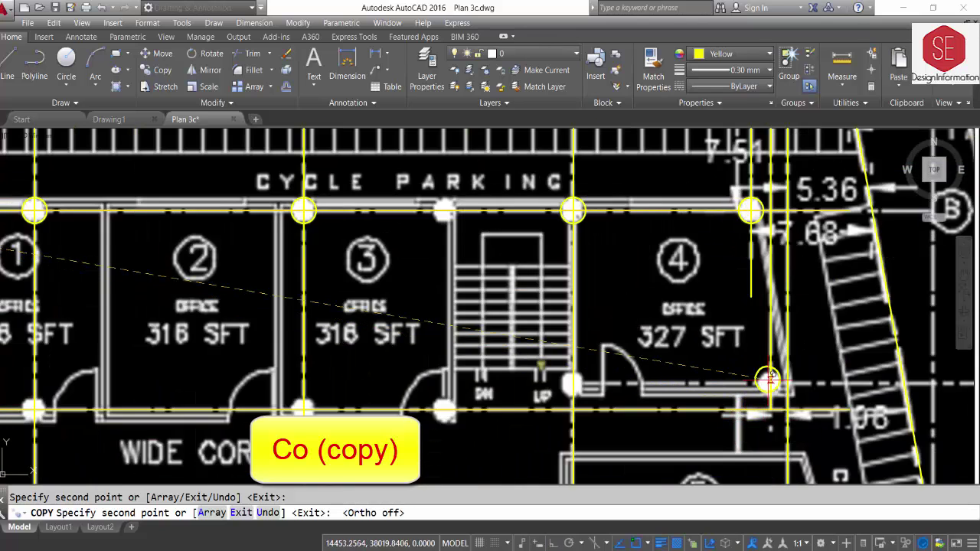
scroll(677, 328, "down", 2)
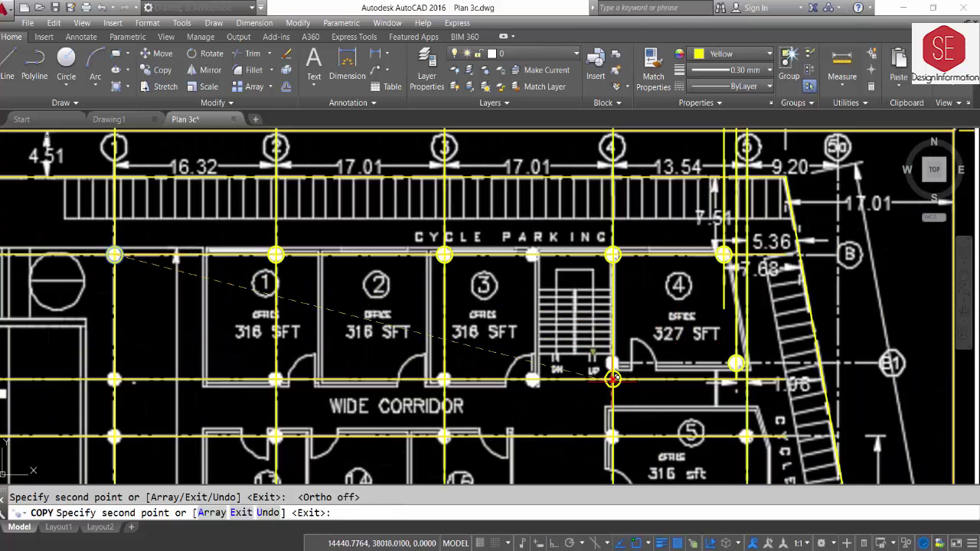
left_click(444, 378)
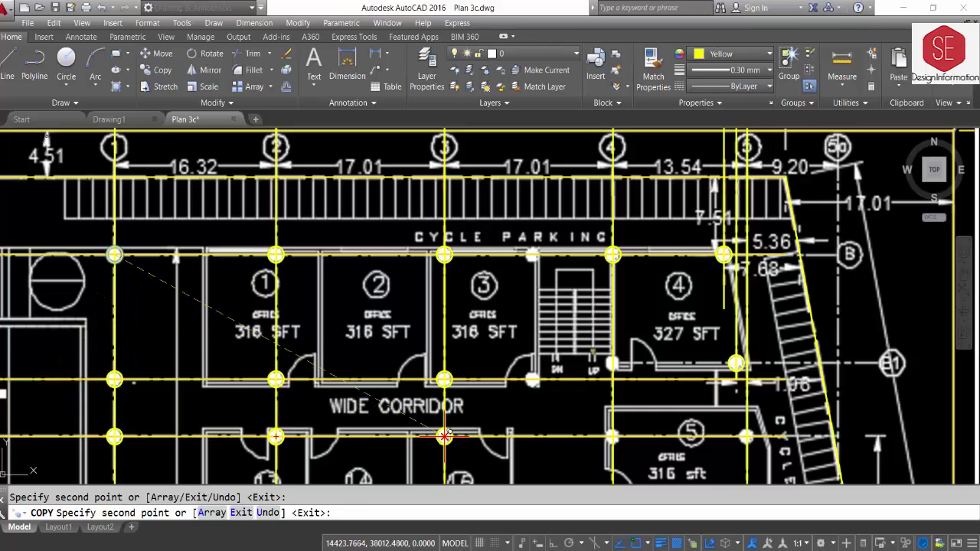
scroll(666, 291, "down", 2)
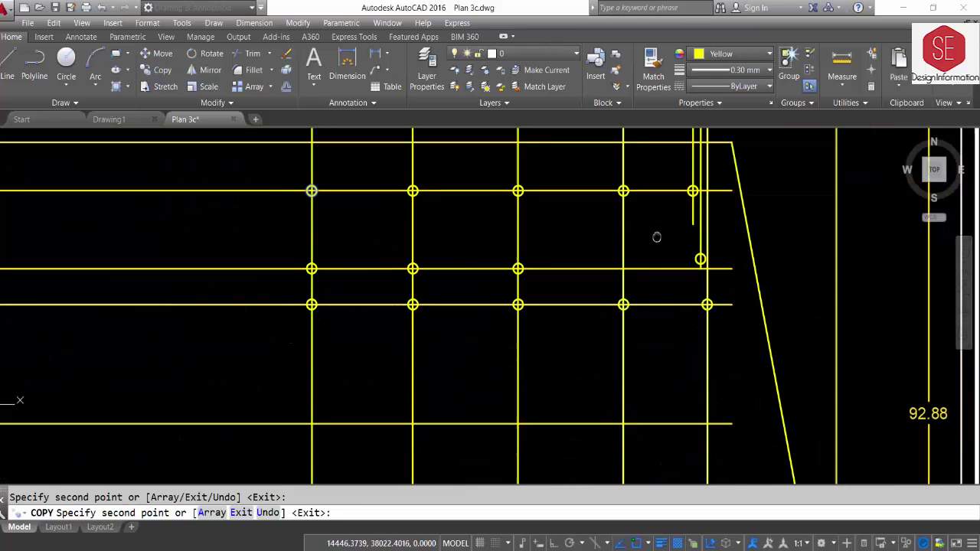
scroll(699, 379, "up", 4)
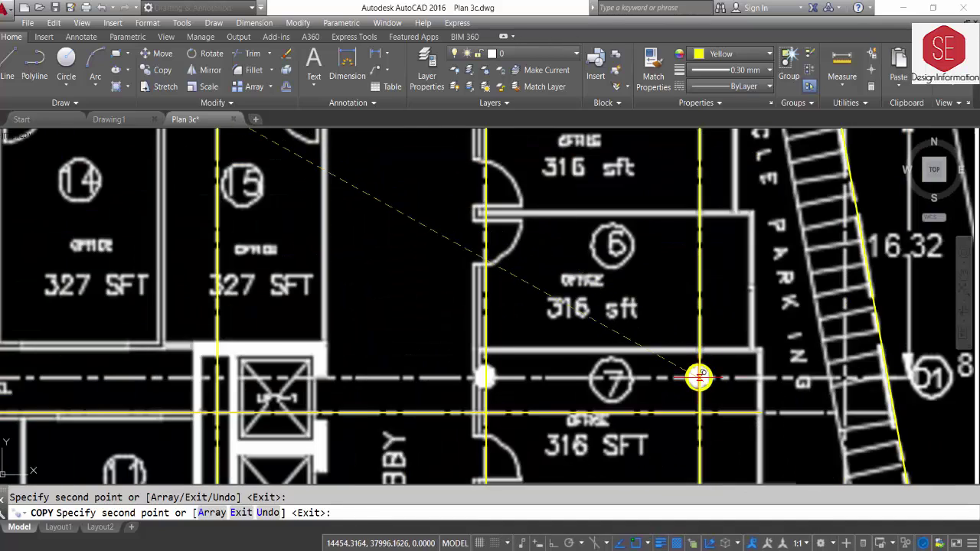
scroll(350, 334, "down", 4)
scroll(220, 329, "up", 3)
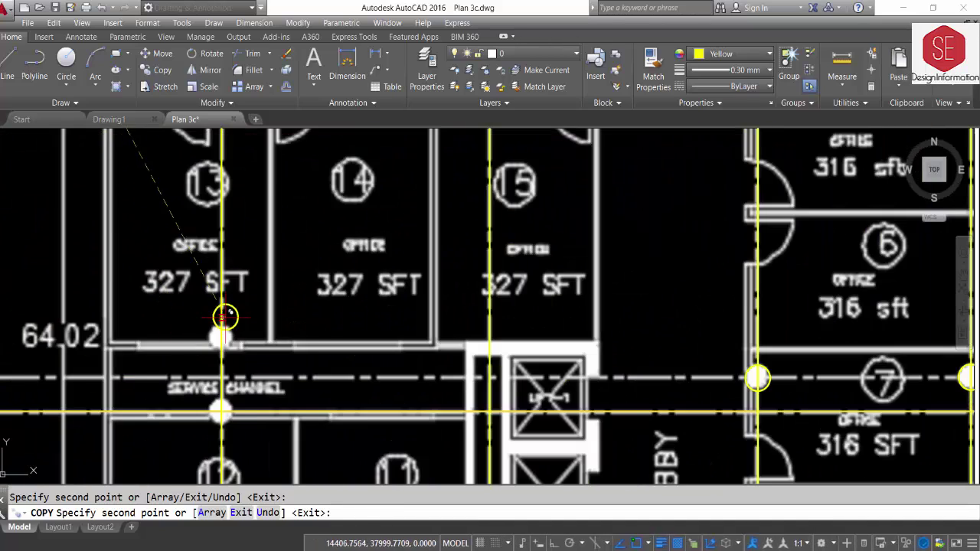
scroll(260, 321, "down", 2)
left_click(261, 323)
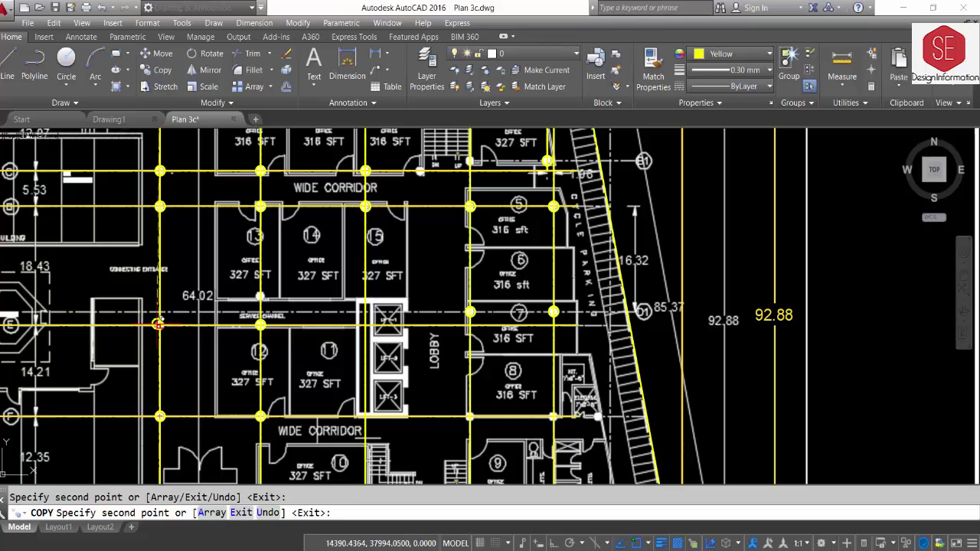
middle_click_drag(470, 415, 452, 339)
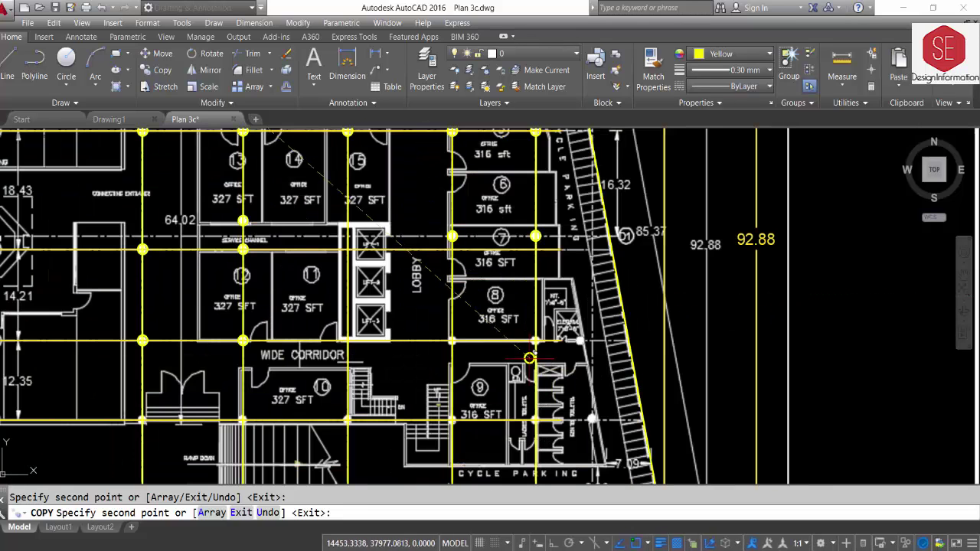
left_click(348, 339)
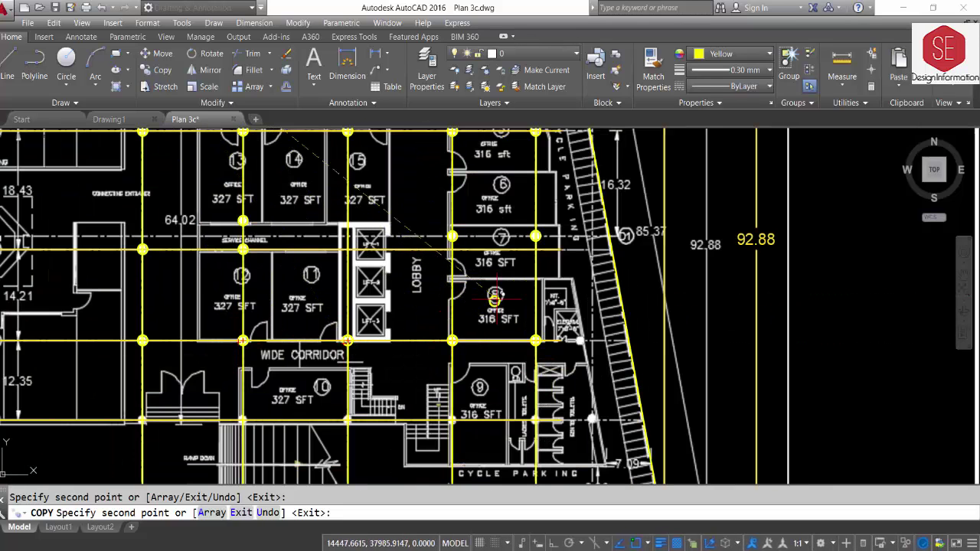
scroll(494, 298, "down", 2)
scroll(230, 367, "up", 4)
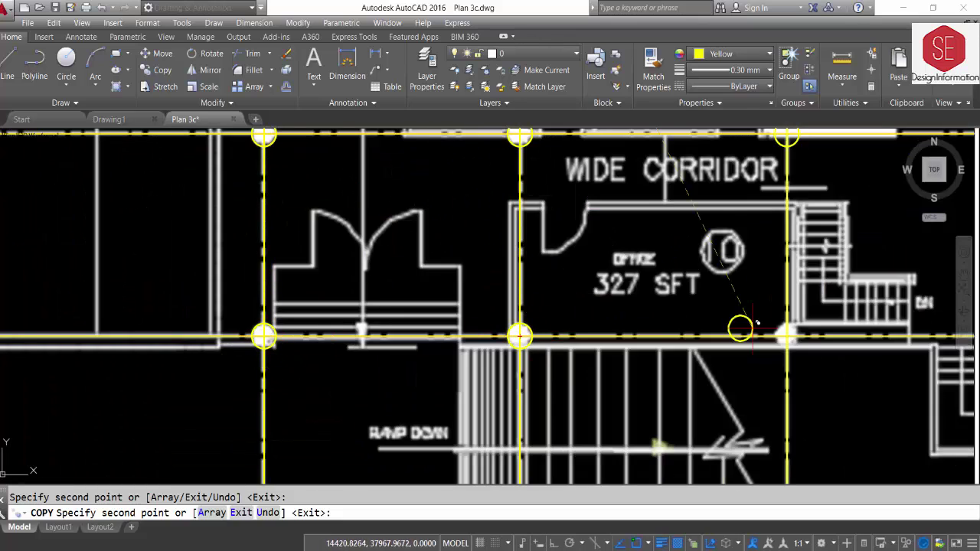
scroll(787, 335, "down", 4)
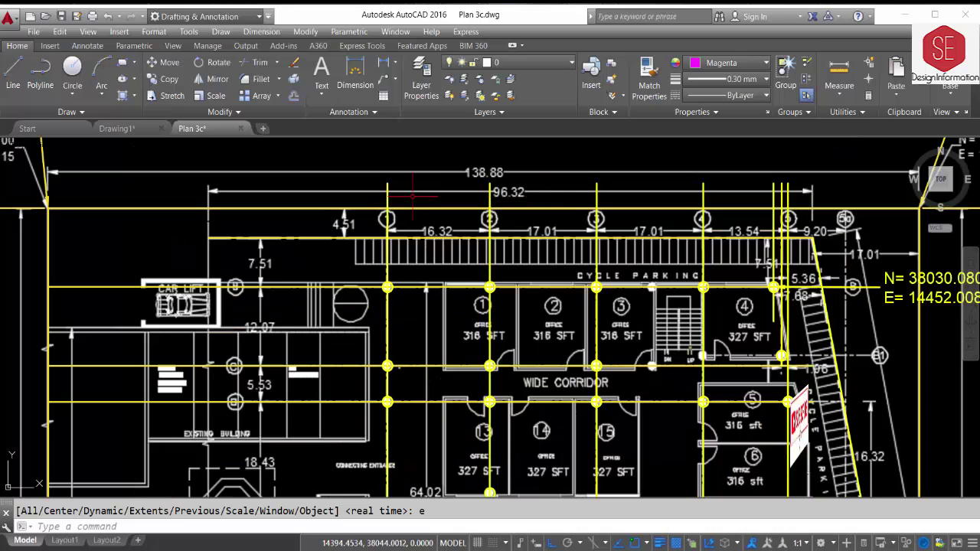
Dimension the top-row column spacings between grid lines 1–5: 16.32, 17.01, 17.01, 13.54
left_click(356, 71)
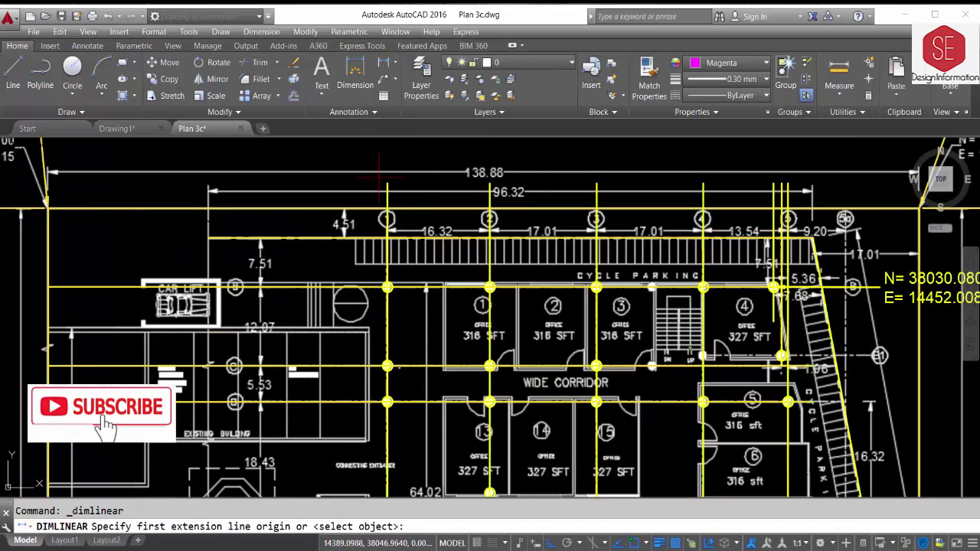
left_click(387, 208)
left_click(488, 208)
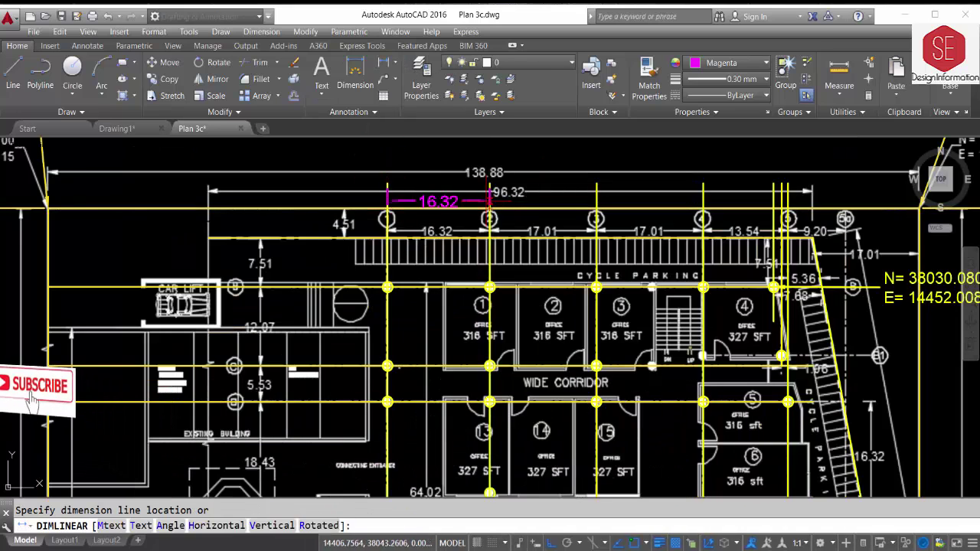
left_click(488, 207)
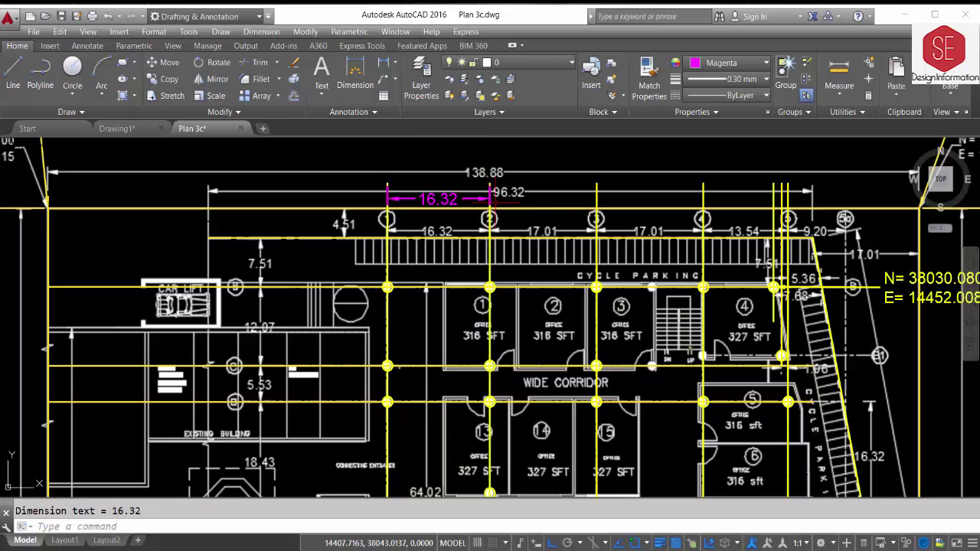
key("Return")
left_click(488, 207)
left_click(596, 208)
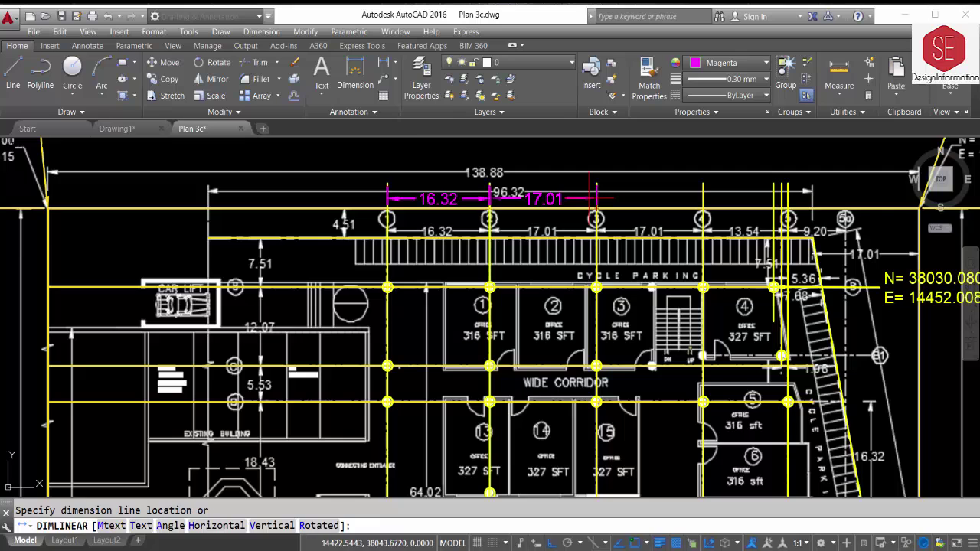
left_click(596, 198)
middle_click_drag(595, 197, 432, 203)
key("Return")
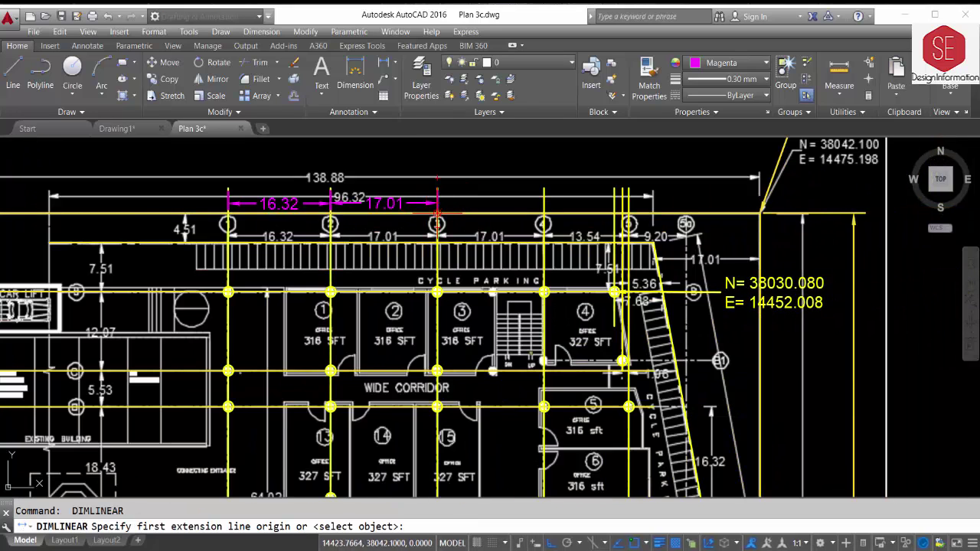
left_click(436, 205)
left_click(543, 204)
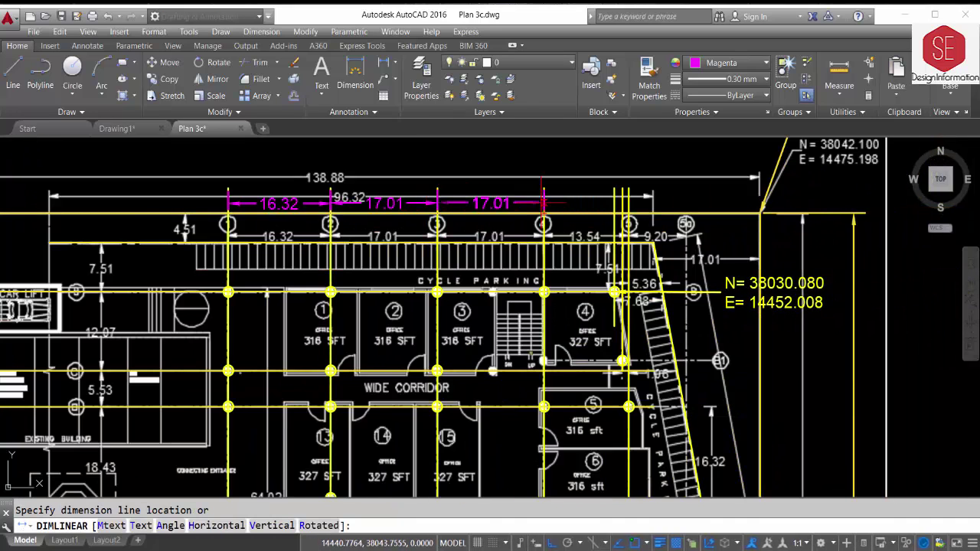
left_click(543, 204)
key("Return")
left_click(543, 202)
left_click(628, 201)
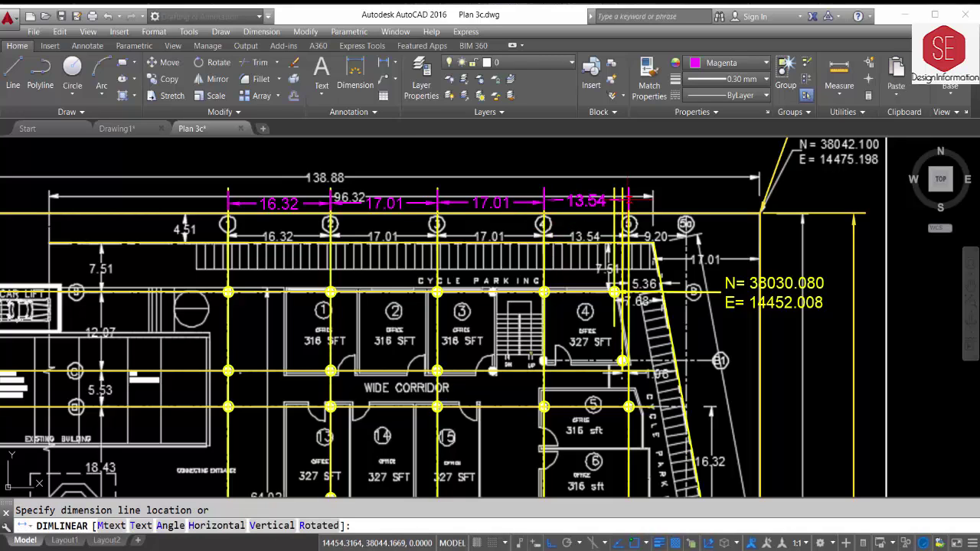
left_click(627, 202)
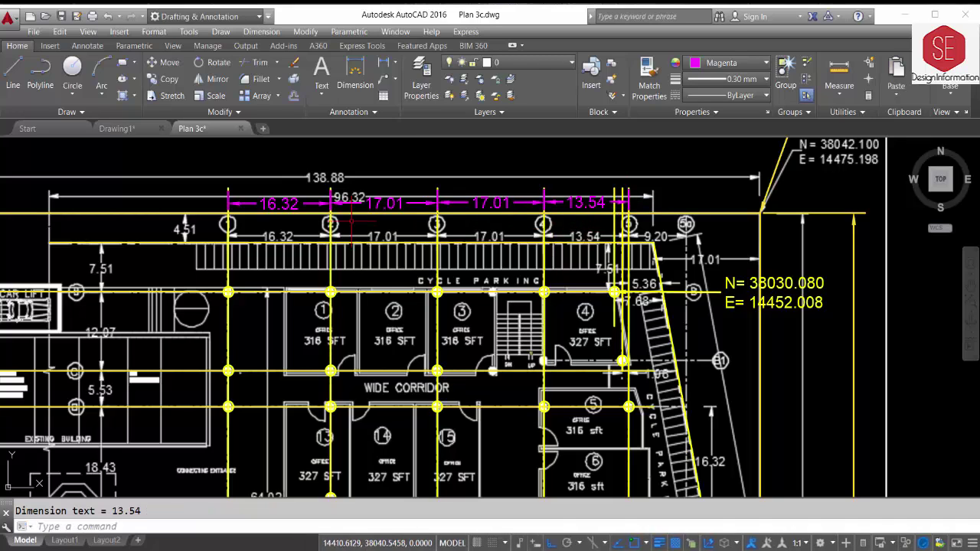
Add vertical dimensions 4.51, 7.51 and 12.07 down the left column
key("Return")
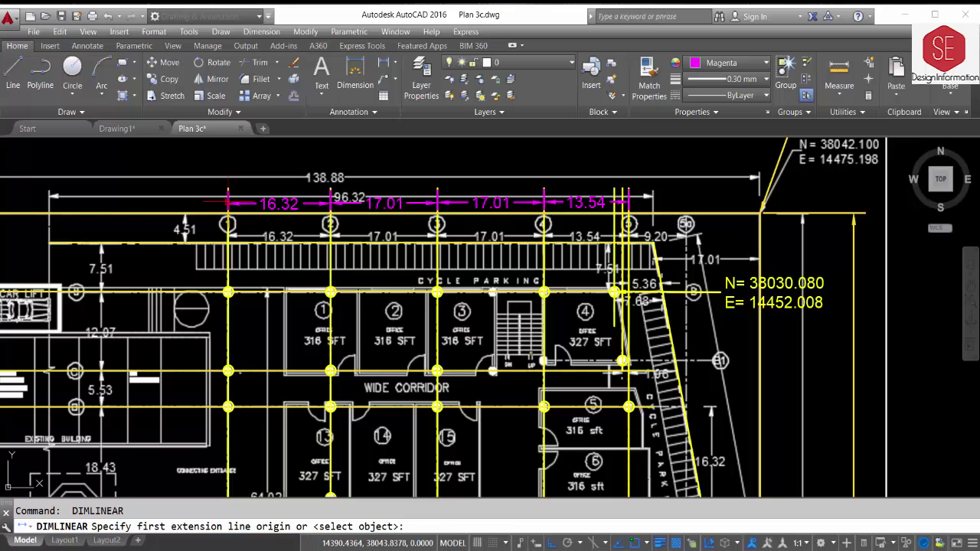
left_click(228, 203)
left_click(228, 244)
left_click(221, 229)
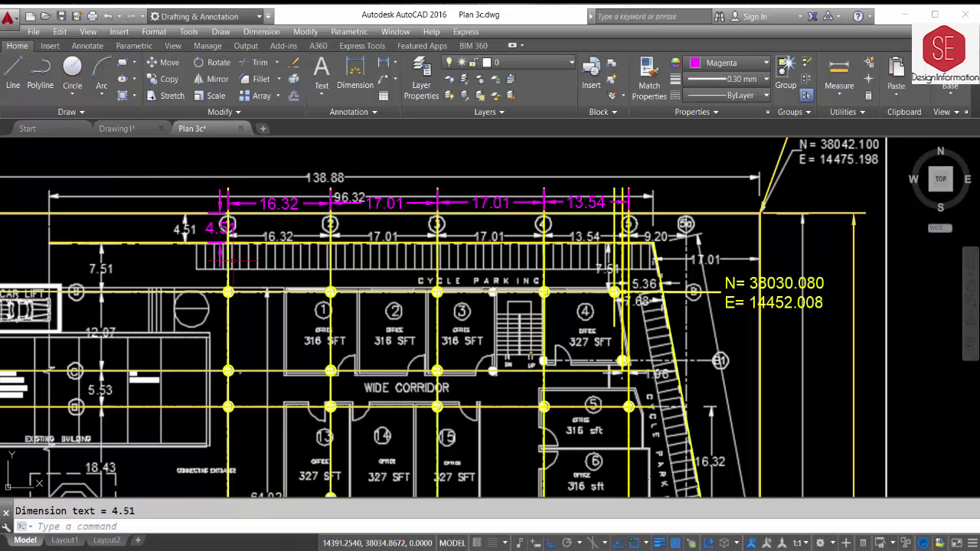
key("Return")
left_click(227, 243)
left_click(228, 292)
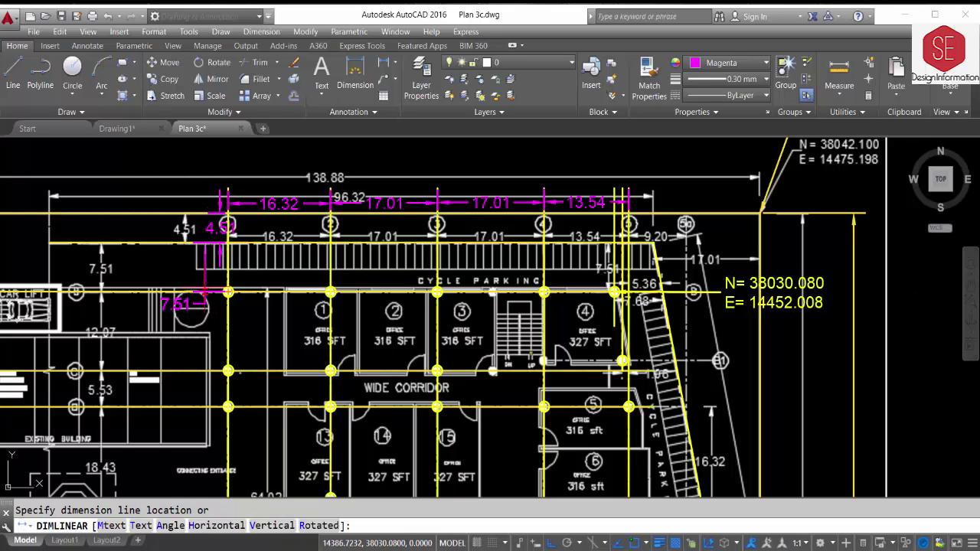
left_click(198, 267)
key("Return")
left_click(228, 291)
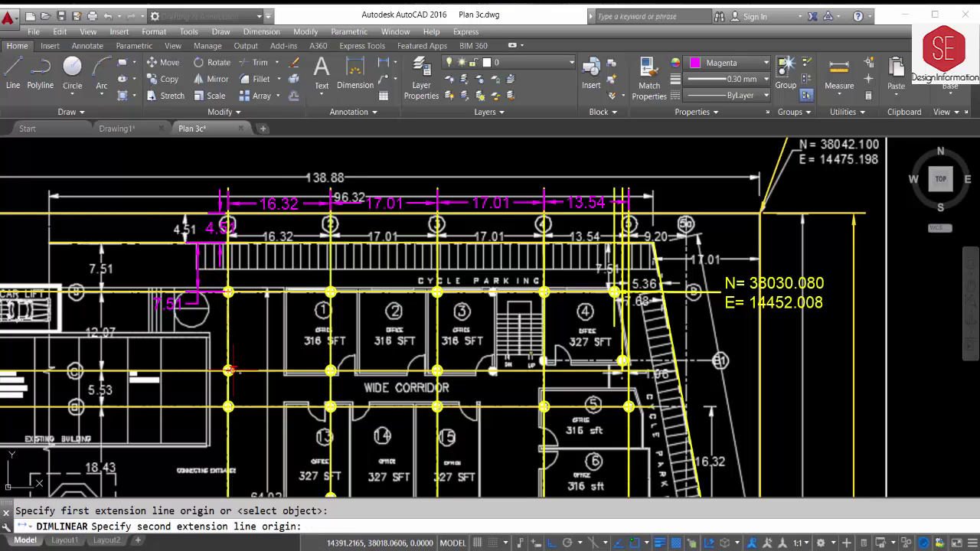
left_click(228, 370)
left_click(203, 365)
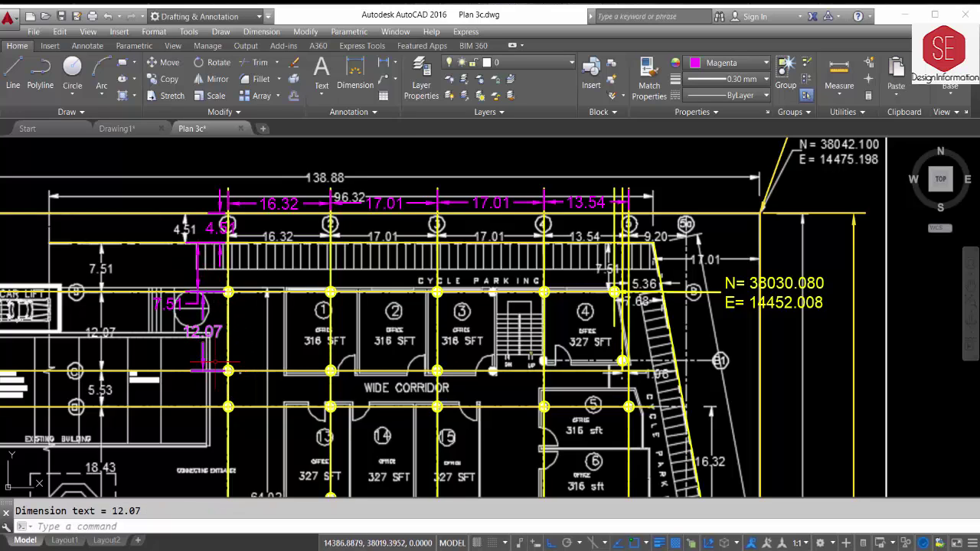
Add the 5.53 and 18.43 vertical dimensions beside the left column
key("Return")
left_click(229, 371)
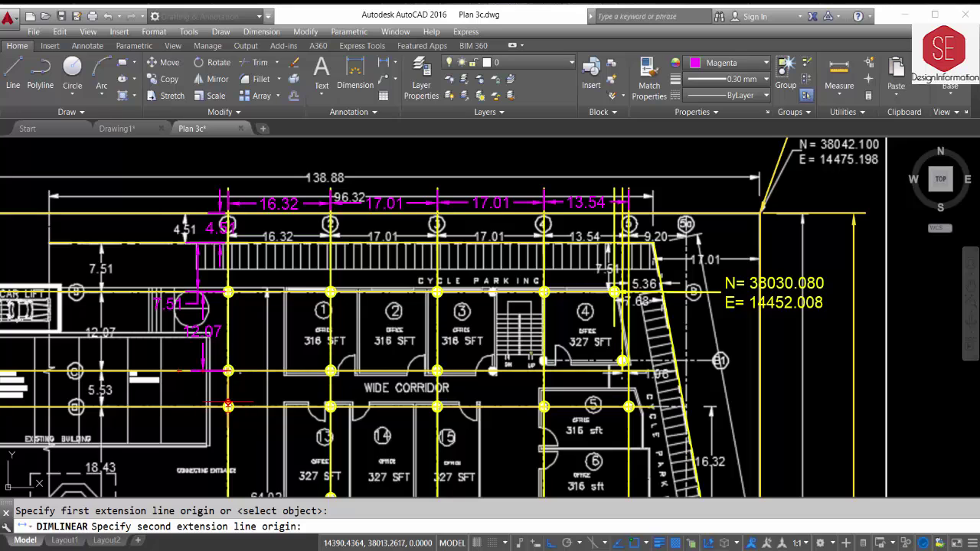
left_click(229, 407)
left_click(204, 398)
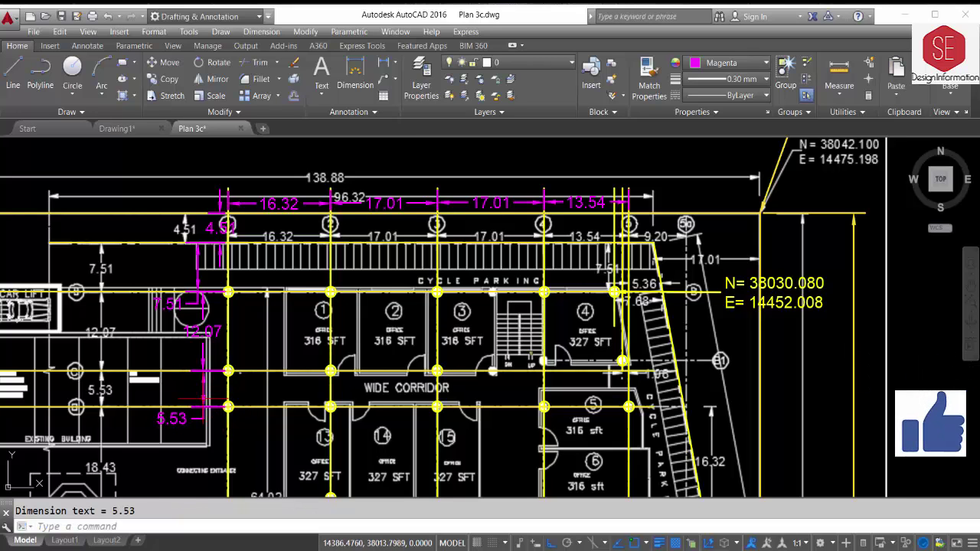
scroll(204, 405, "up", 3)
scroll(219, 234, "down", 3)
key("Return")
left_click(235, 441)
left_click(236, 322)
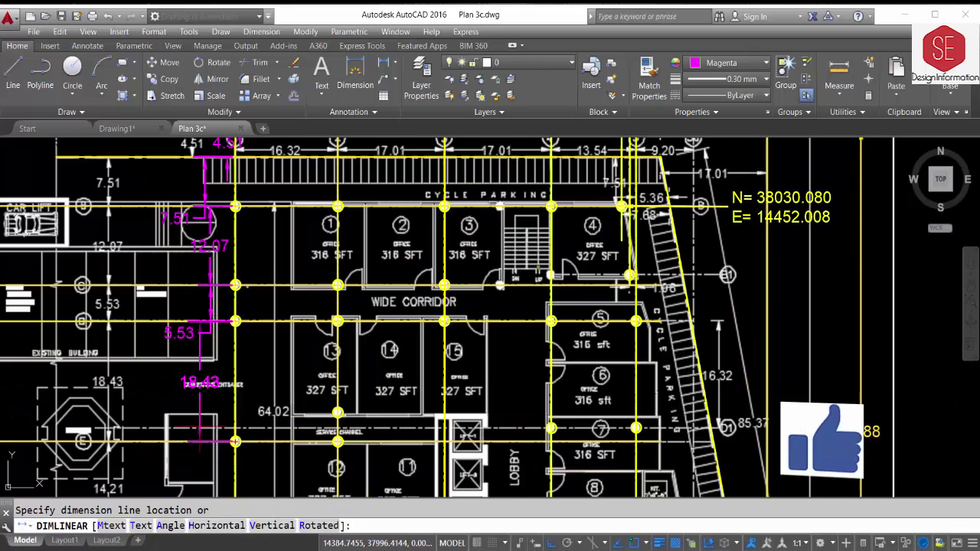
left_click(209, 414)
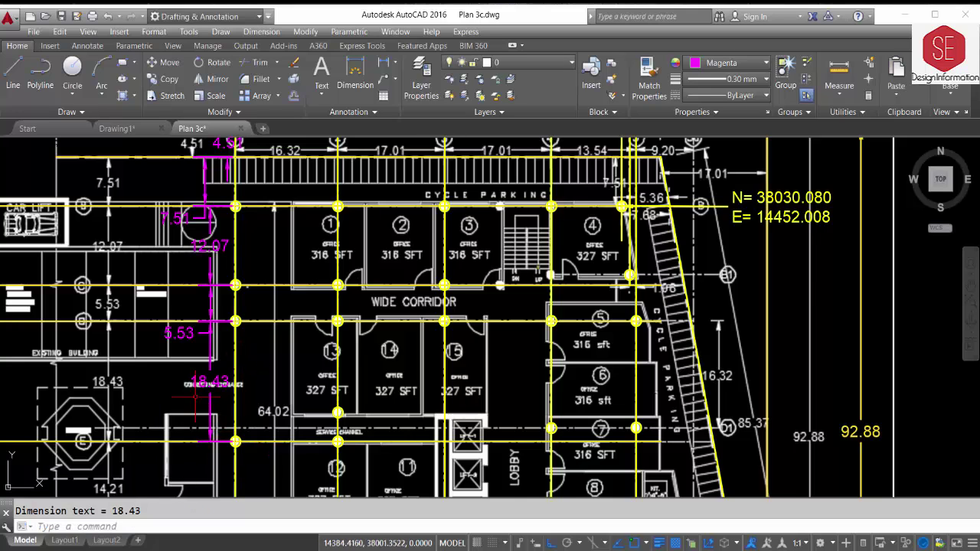
middle_click_drag(230, 352, 171, 503)
Make Red the current colour and, with Ortho off, place the first coordinate label above the plan
left_click(766, 63)
left_click(691, 200)
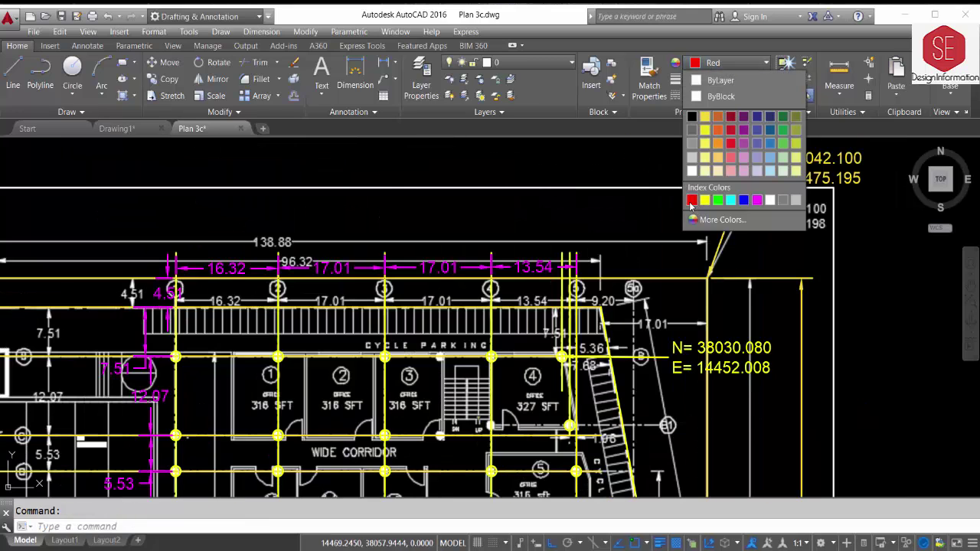
type("co")
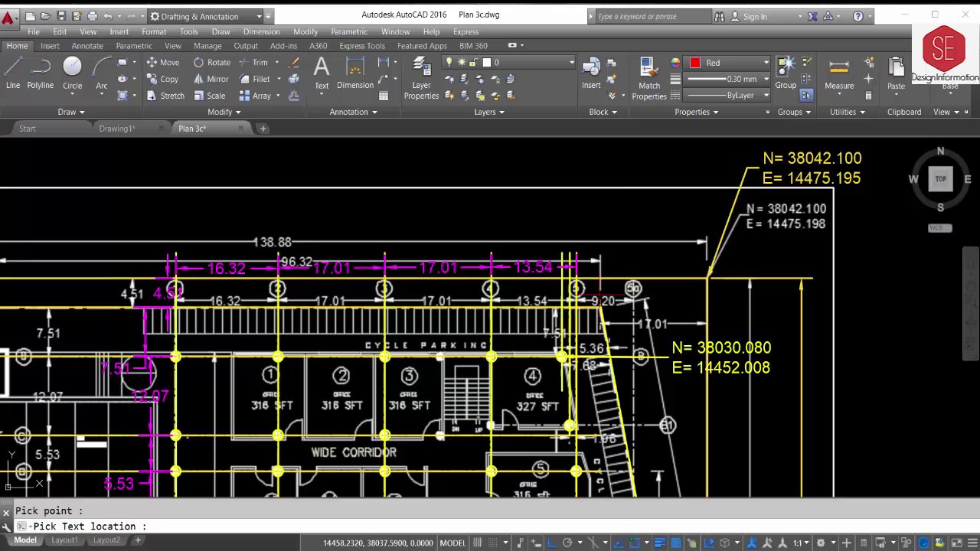
key("F8")
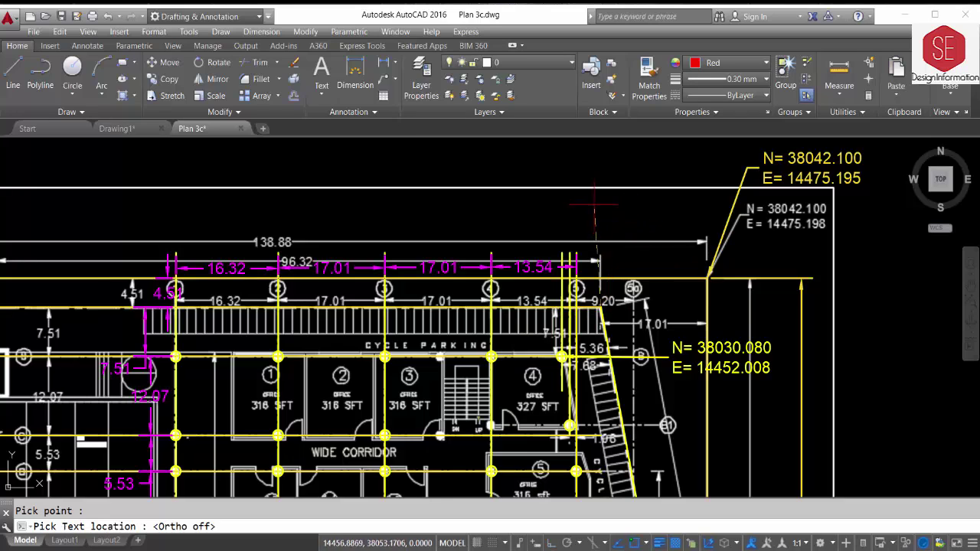
left_click(599, 219)
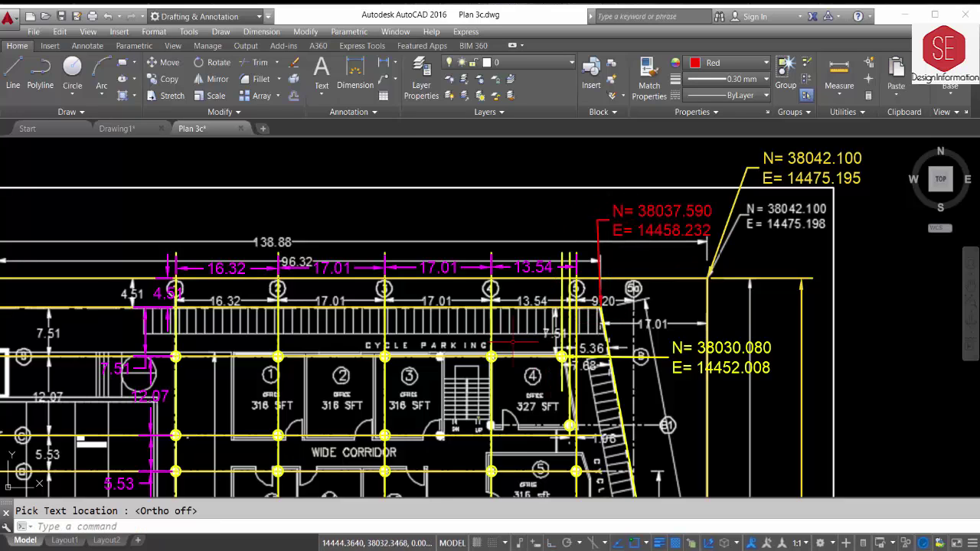
Use the CD routine to label top-row intersections, including E= 14440.776 and E= 14423.766
type("CD")
key("Return")
scroll(562, 356, "down", 2)
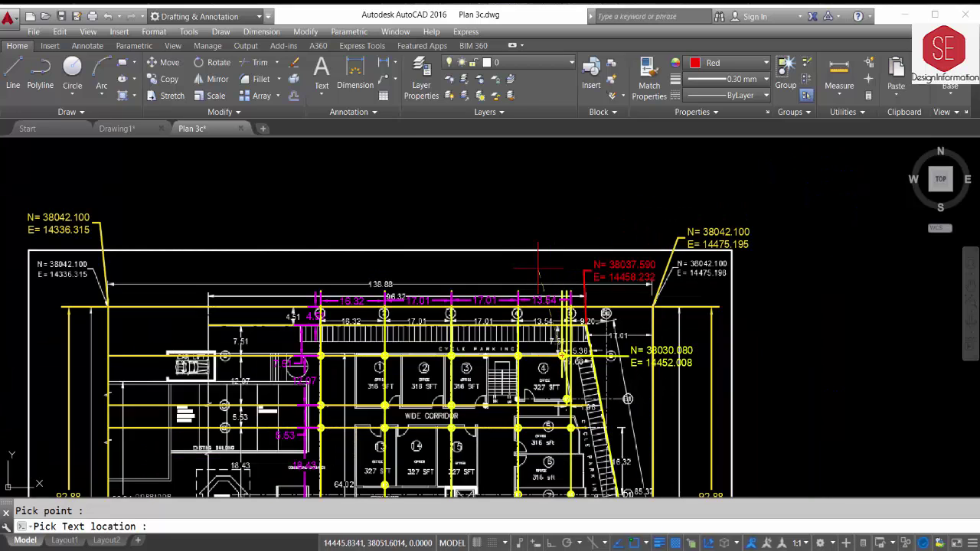
left_click(557, 230)
scroll(519, 344, "up", 2)
key("Return")
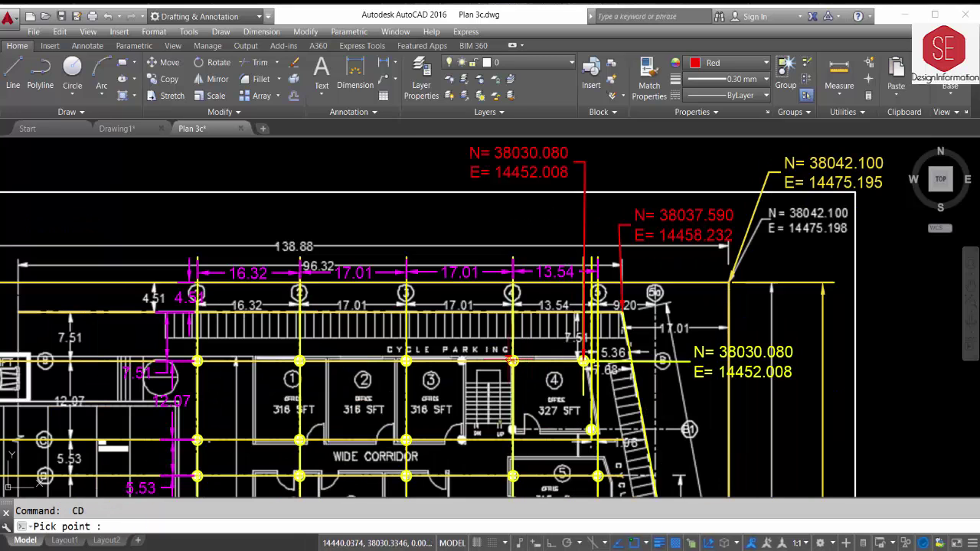
left_click(513, 360)
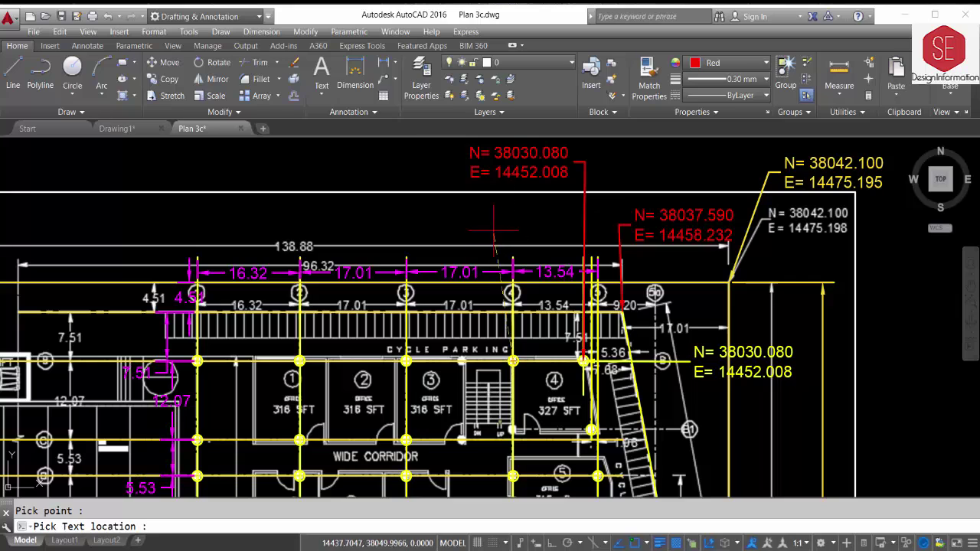
left_click(502, 230)
key("Return")
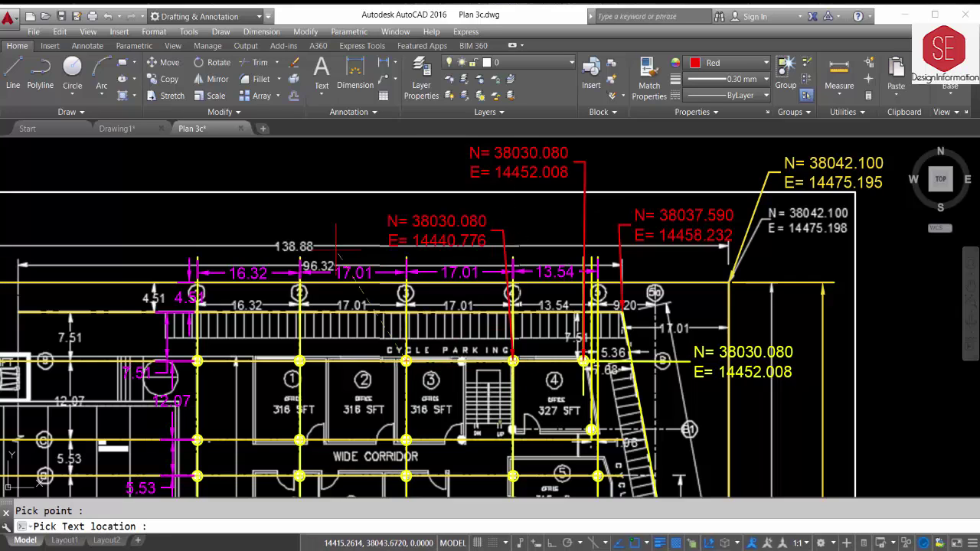
left_click(375, 222)
Label the remaining left top-row intersections with E= 14406.756 and E= 14390.436 callouts above the plan
key("Return")
left_click(299, 360)
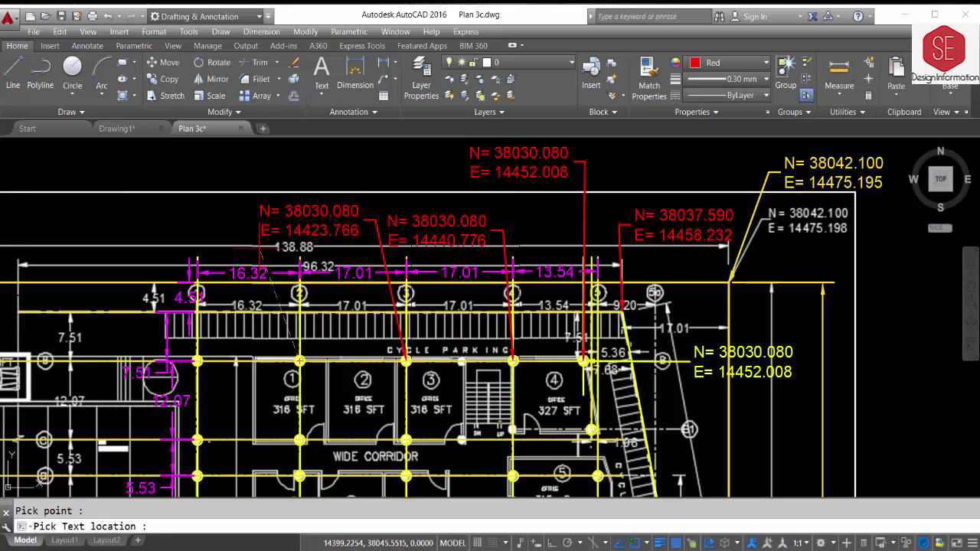
left_click(127, 221)
key("Return")
left_click(198, 360)
middle_click_drag(198, 361, 285, 331)
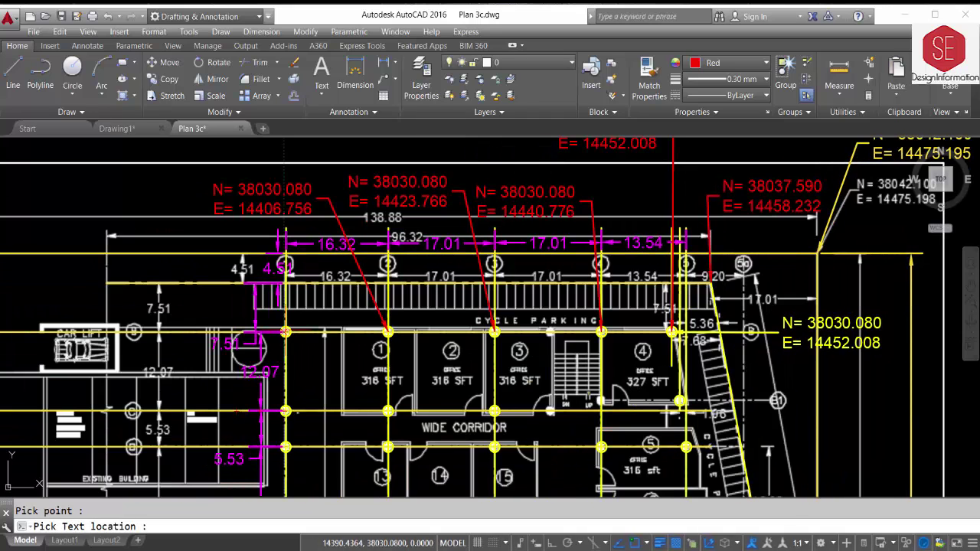
left_click(78, 191)
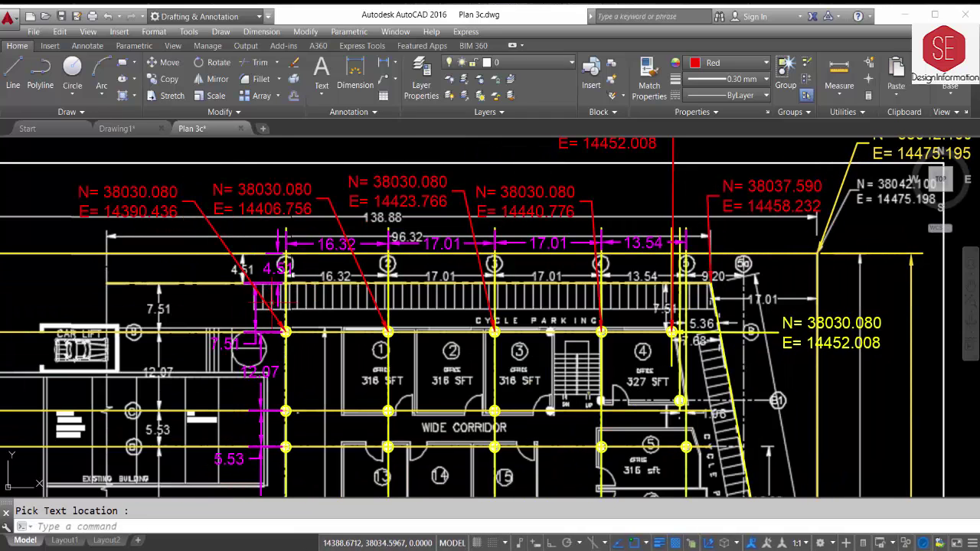
Label two inner grid intersections near the ramp with N/E callouts placed right of the plan
scroll(490, 322, "down", 3)
middle_click_drag(490, 322, 481, 300)
key("Return")
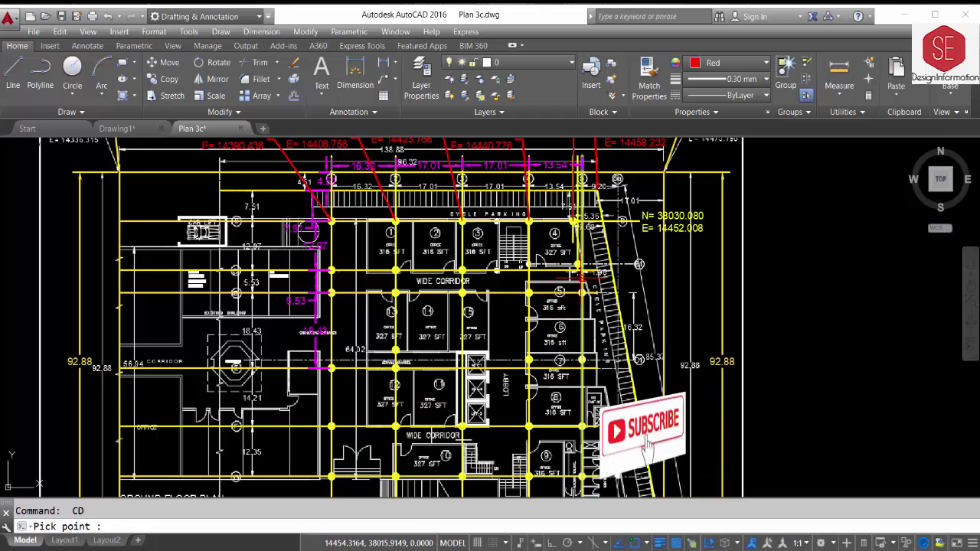
scroll(583, 291, "up", 5)
left_click(583, 291)
scroll(582, 291, "down", 4)
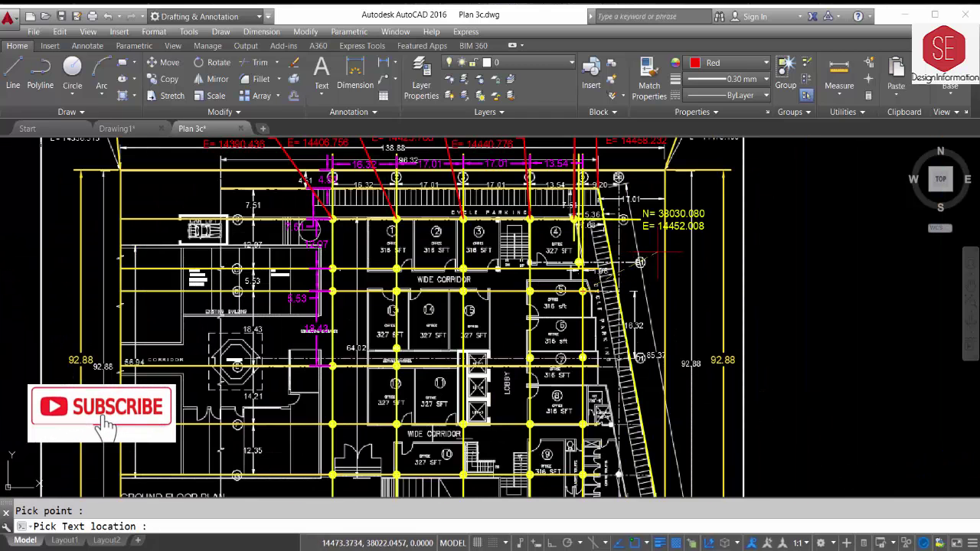
left_click(657, 249)
key("Return")
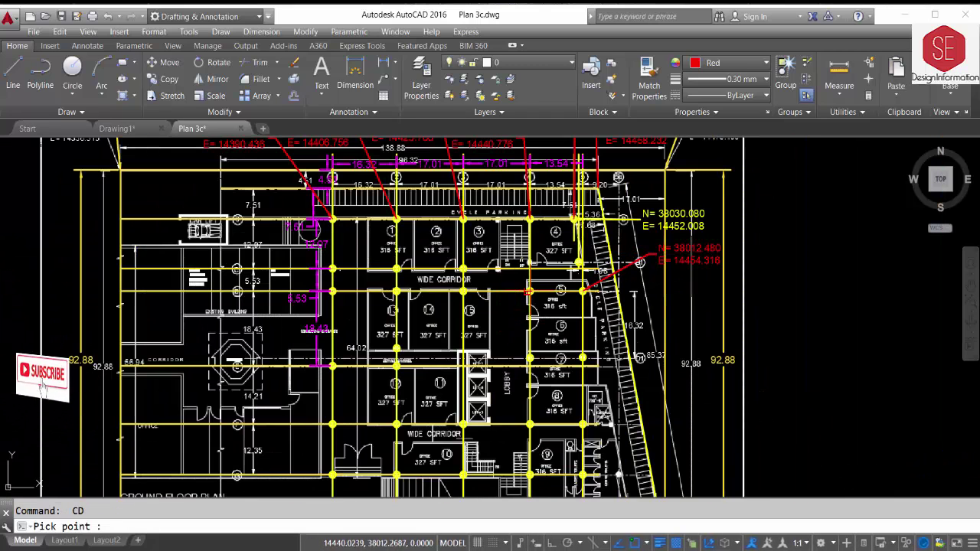
left_click(531, 291)
left_click(656, 299)
Label further inner grid intersections with N/E callouts placed inside the plan
key("Return")
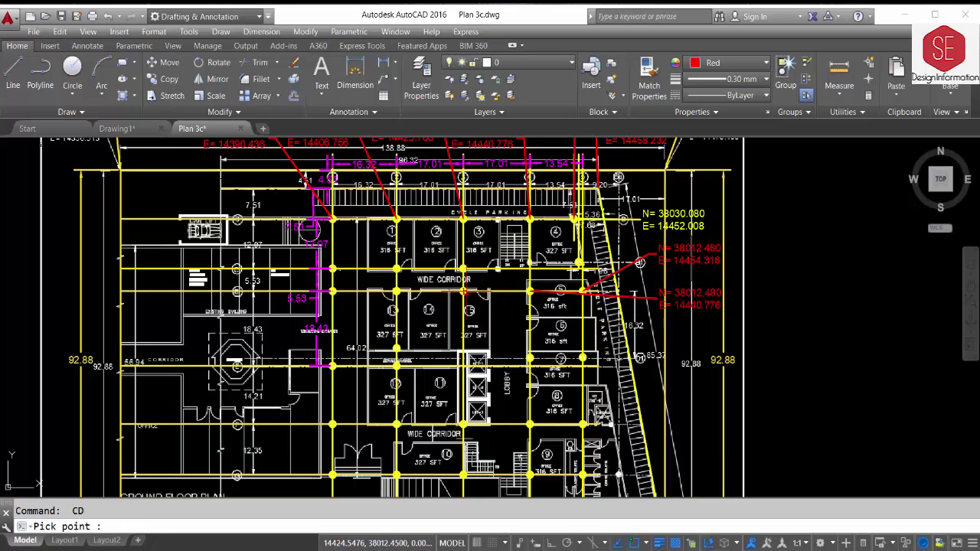
left_click(491, 321)
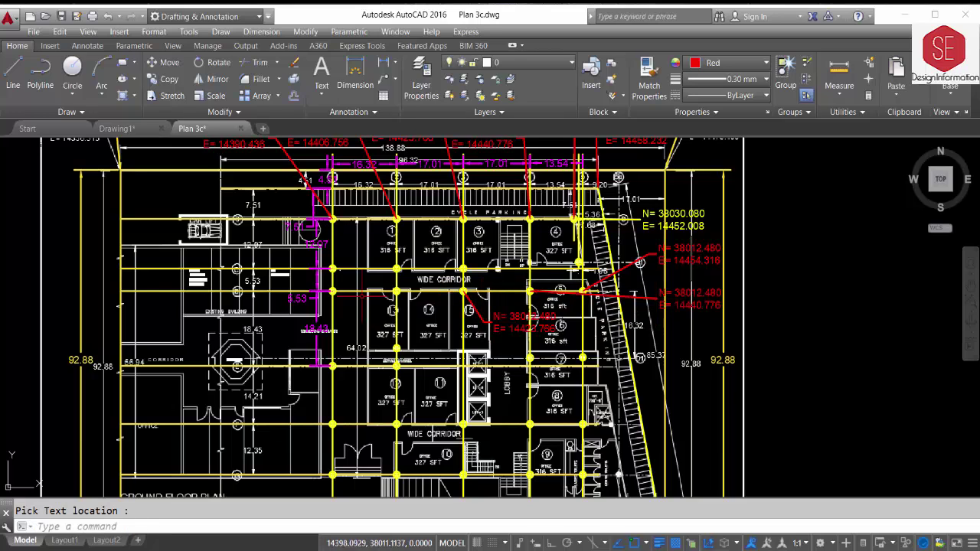
key("Return")
left_click(396, 292)
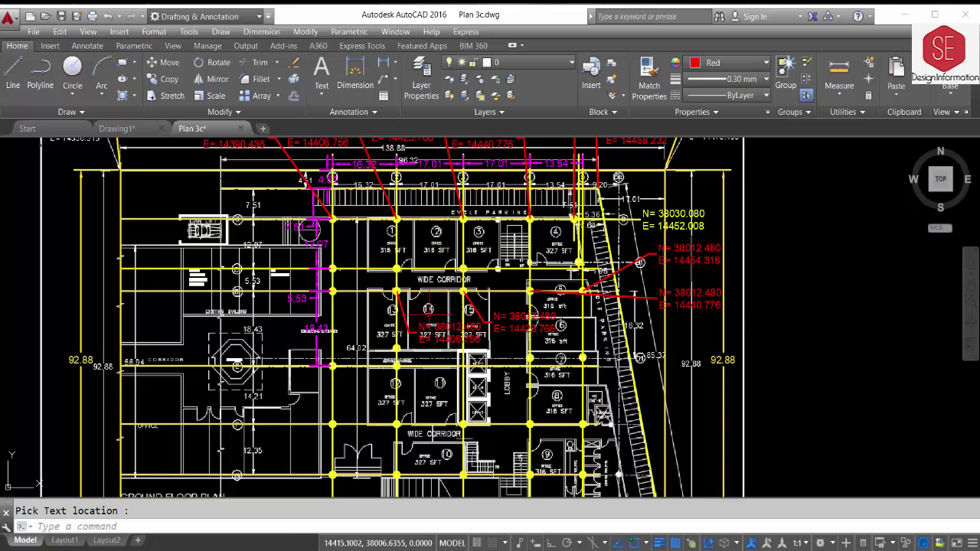
scroll(433, 314, "down", 2)
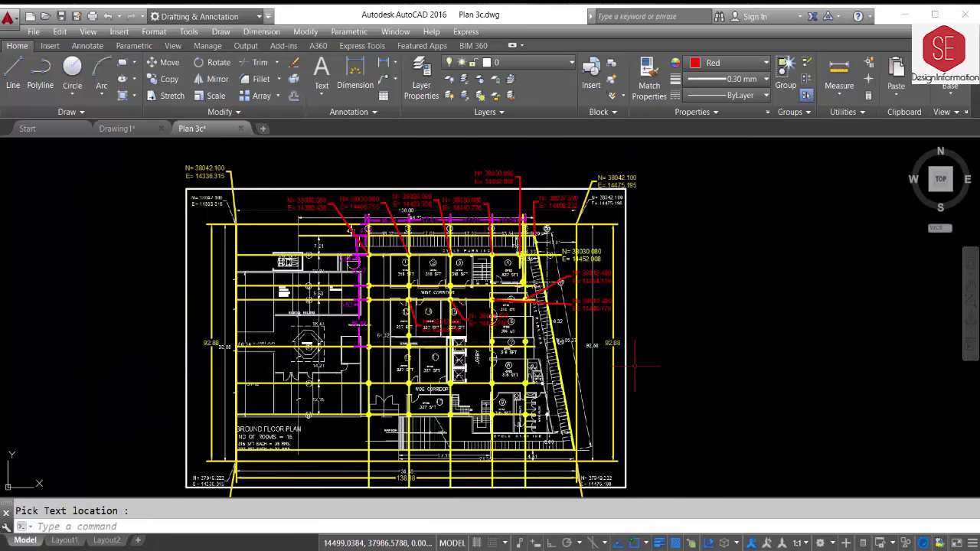
Select the floor-plan image and move it off the traced grid
key("Escape")
left_click(626, 363)
type("m")
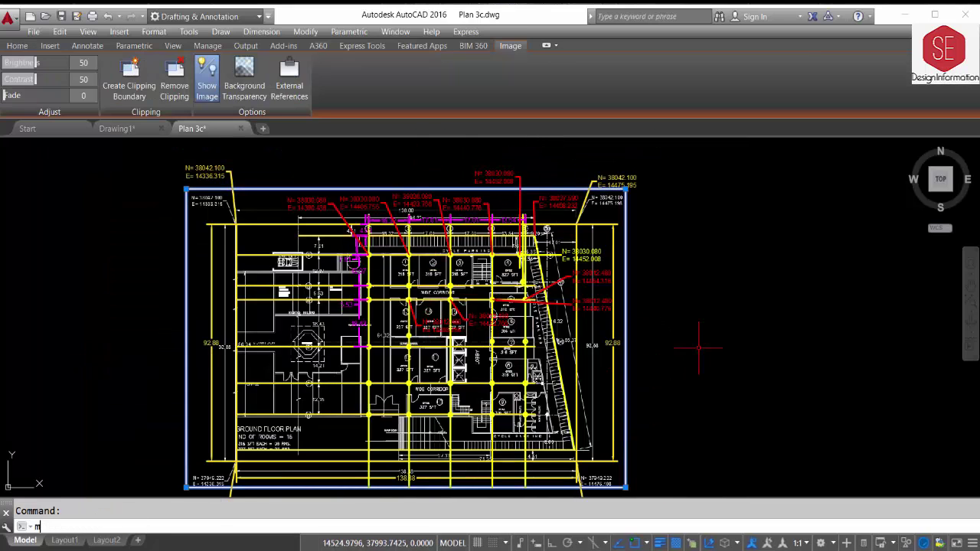
key("Return")
left_click(698, 349)
scroll(698, 348, "down", 6)
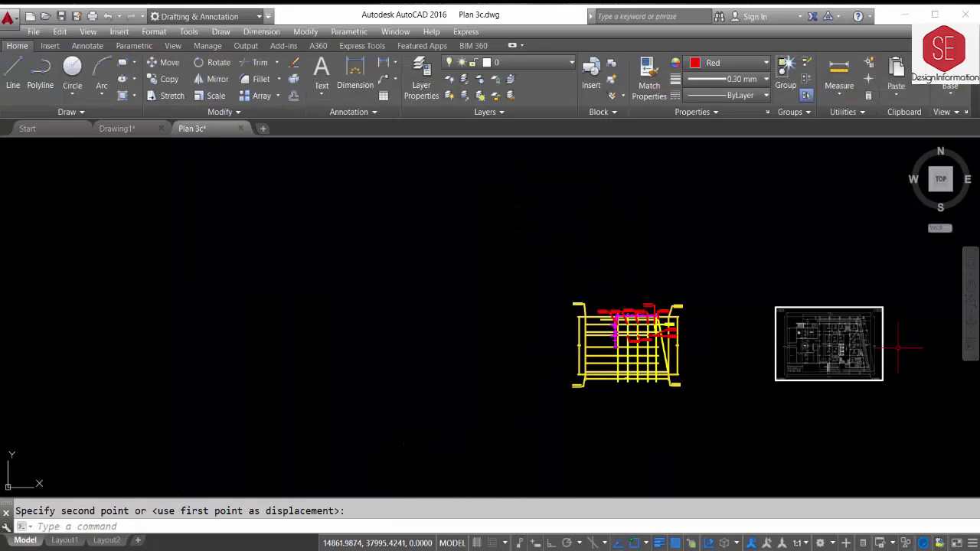
key("Escape")
scroll(678, 345, "up", 6)
Turn off Lineweight display so the traced grid shows with thin linework
left_click(660, 542)
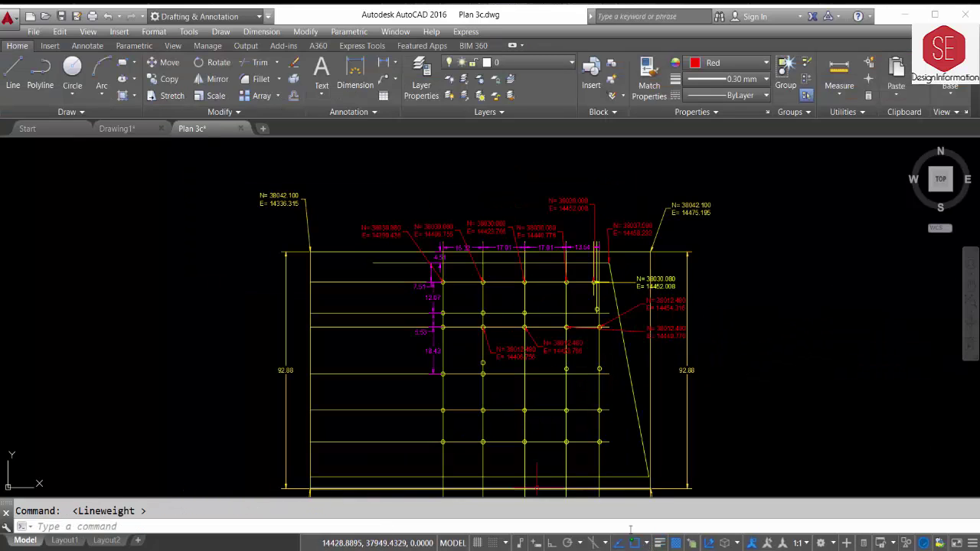
scroll(536, 306, "up", 3)
scroll(536, 306, "up", 2)
scroll(383, 306, "down", 5)
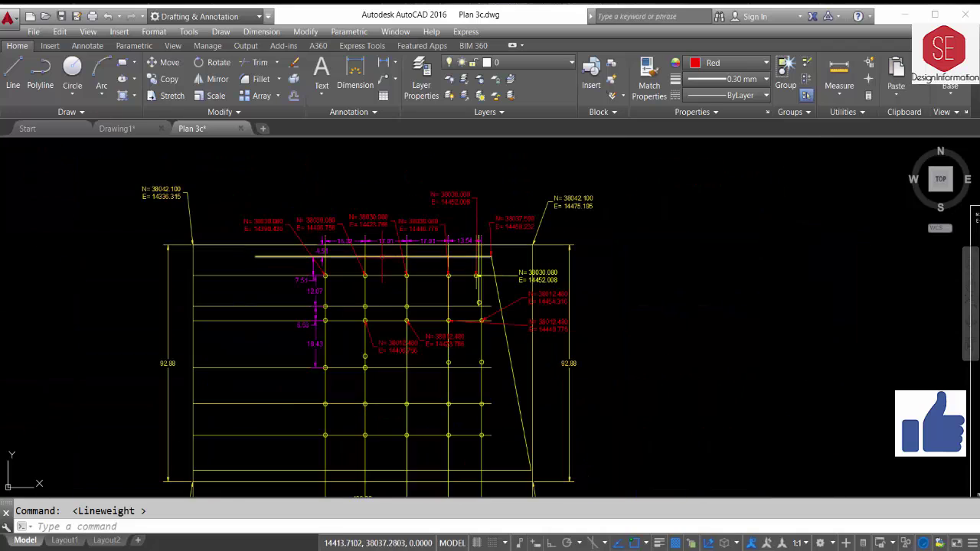
scroll(329, 383, "up", 2)
scroll(541, 349, "down", 2)
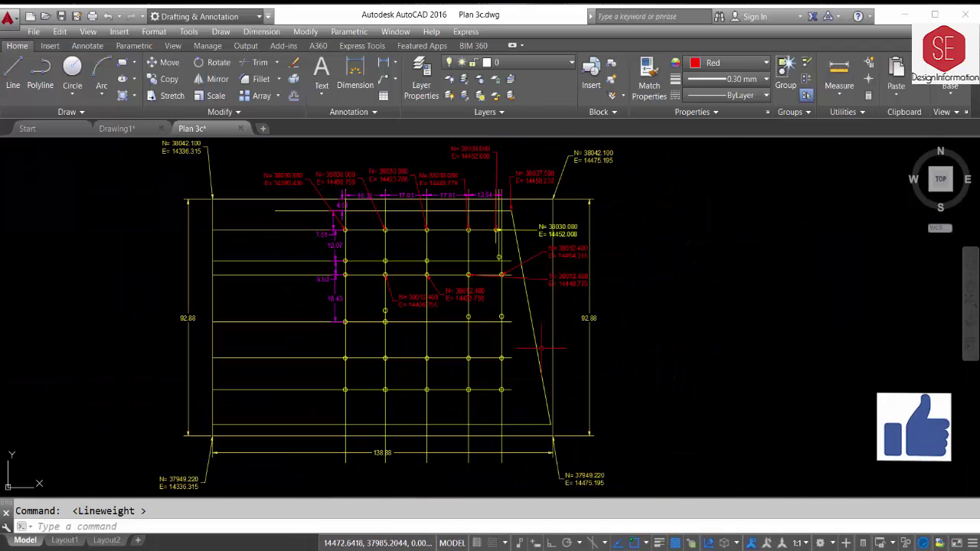
scroll(550, 317, "down", 2)
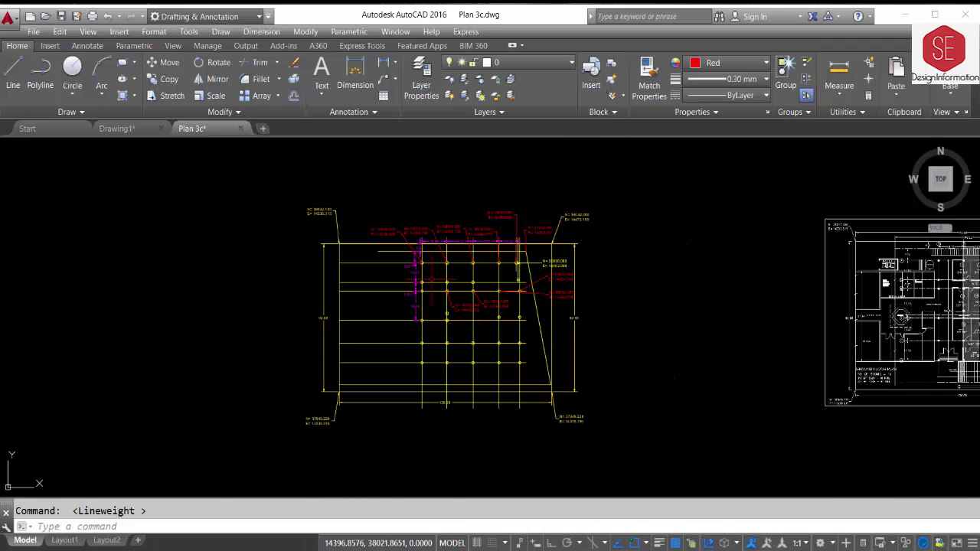